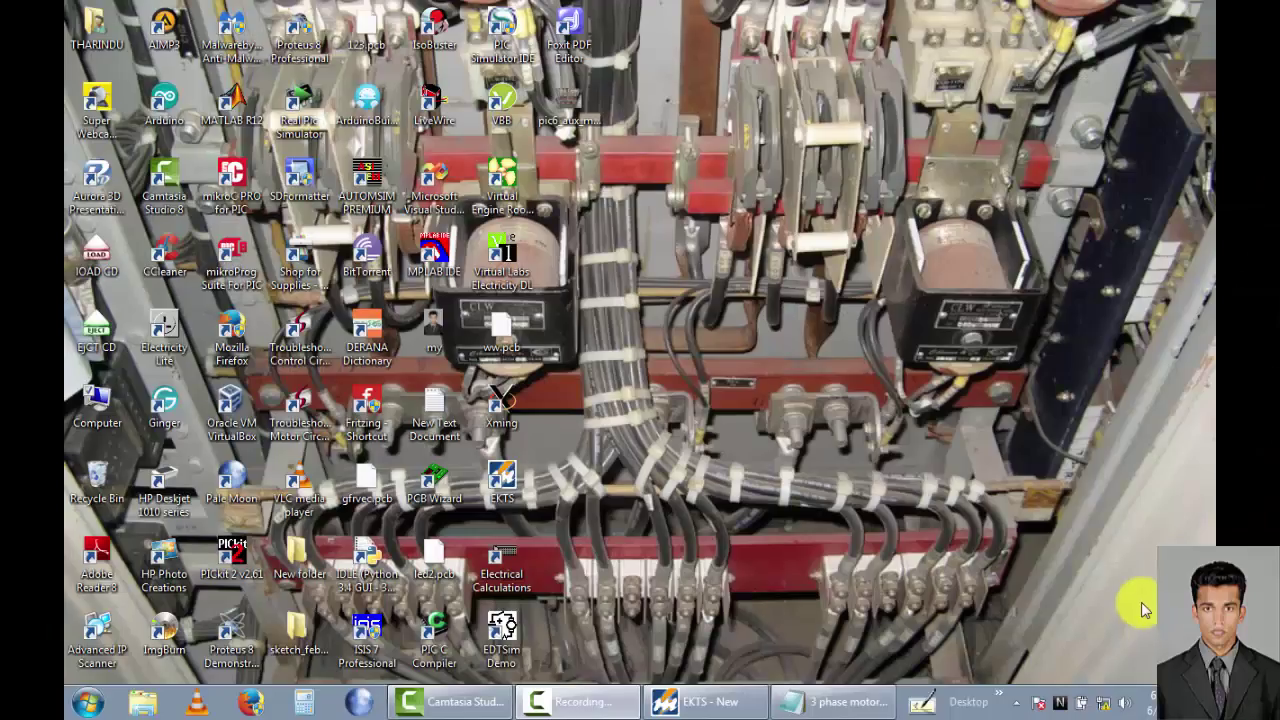
Bring the '3 phase motor circuit.[auto on-off]' Notepad title note to the front
{"action": "left_click", "coordinate": [810, 701]}
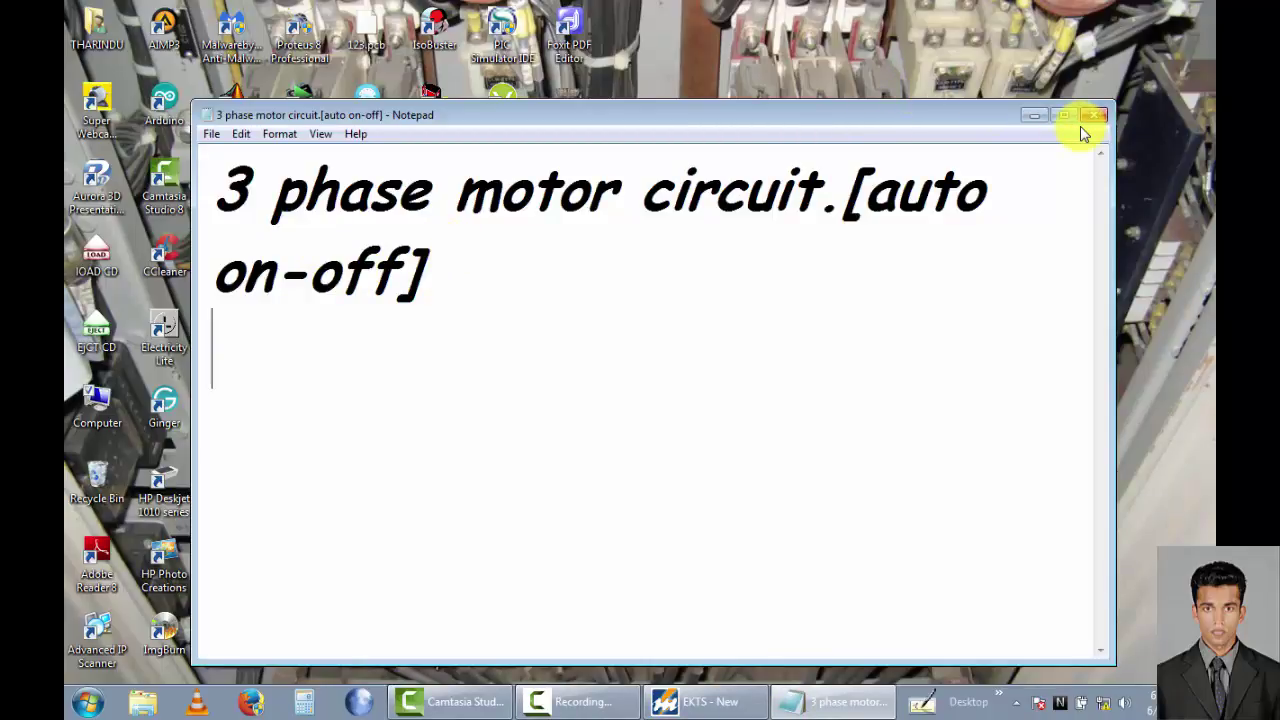
Close the title note, restore EKTS, and show the Library with Components expanded
{"action": "left_click", "coordinate": [1097, 117]}
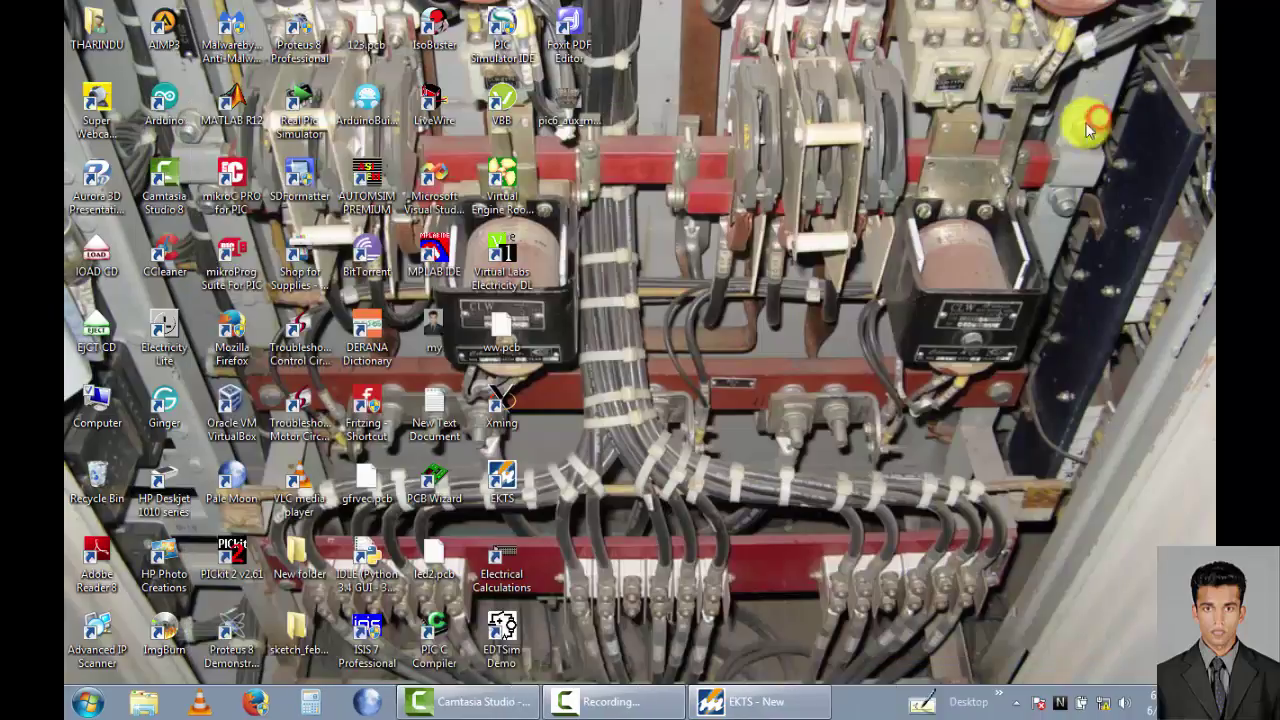
{"action": "left_click", "coordinate": [760, 703]}
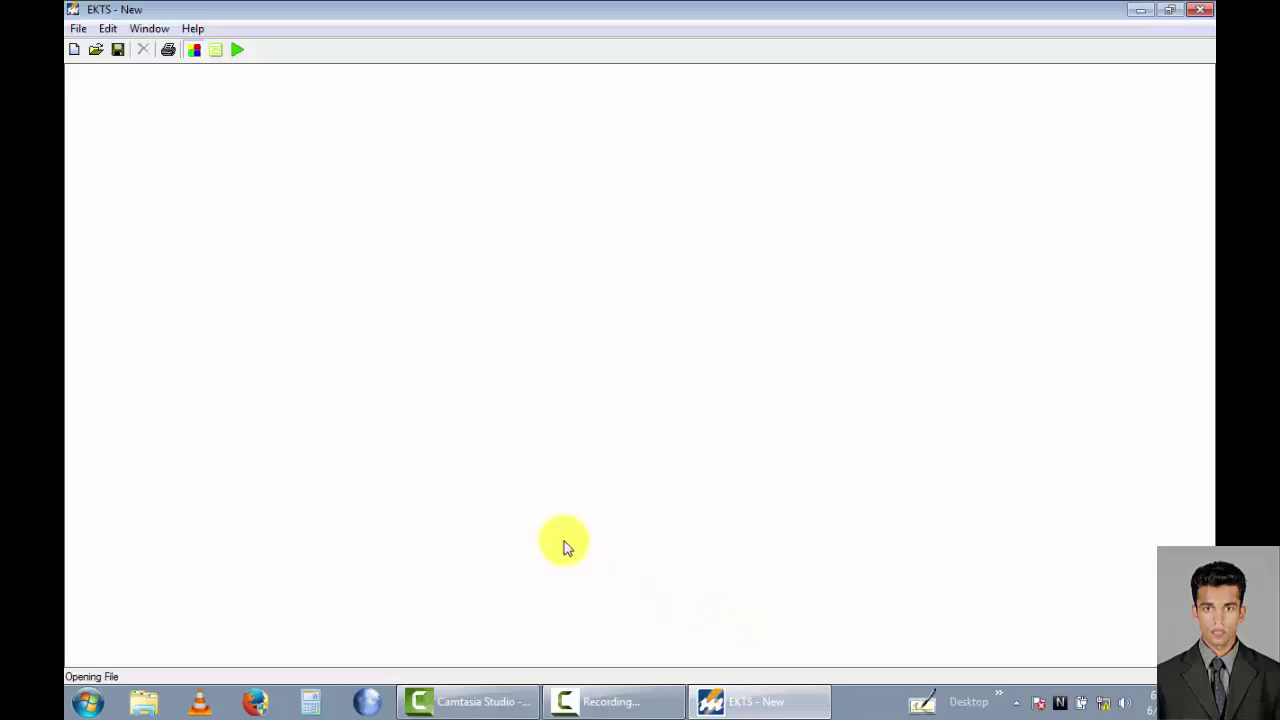
{"action": "left_click", "coordinate": [150, 30]}
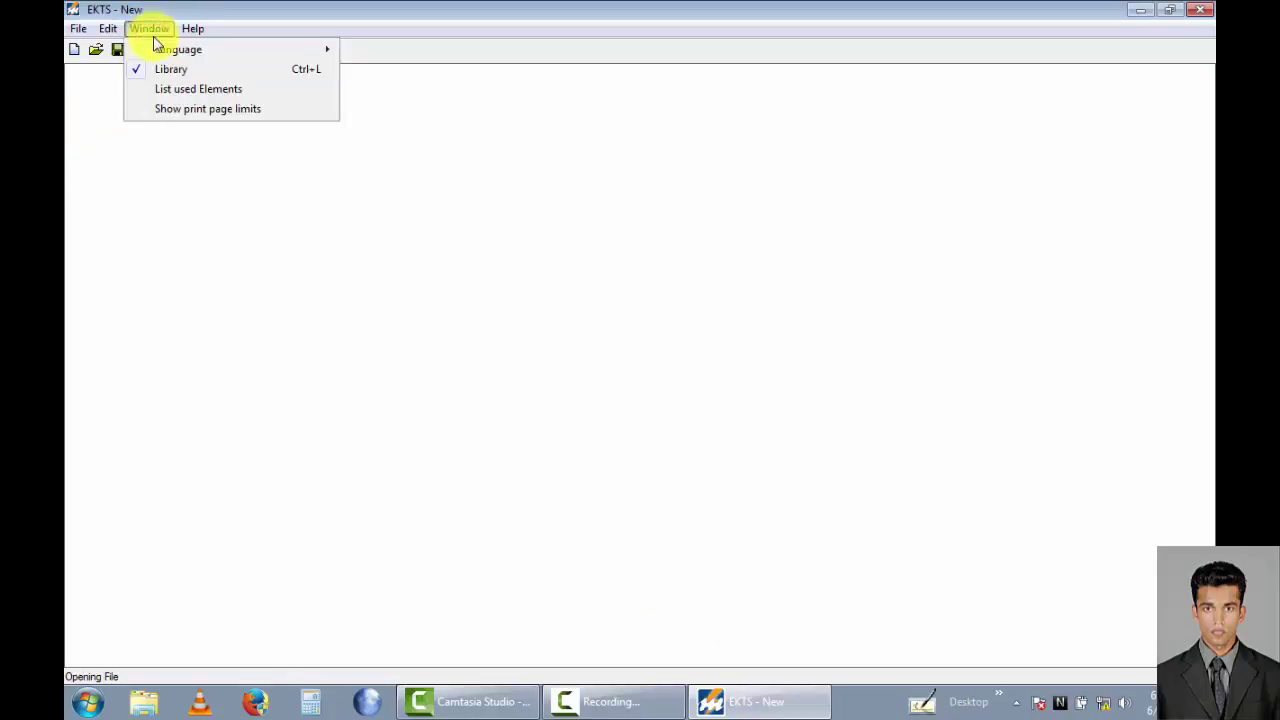
{"action": "left_click", "coordinate": [160, 70]}
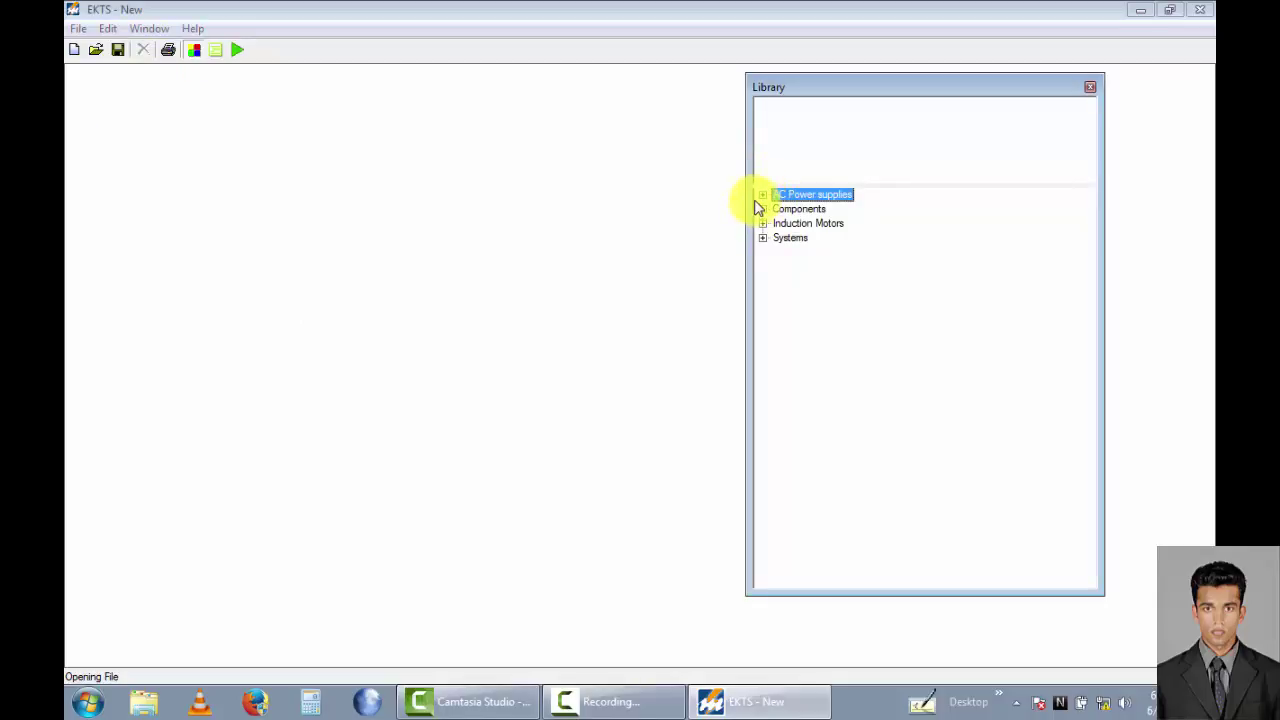
{"action": "left_click", "coordinate": [763, 210]}
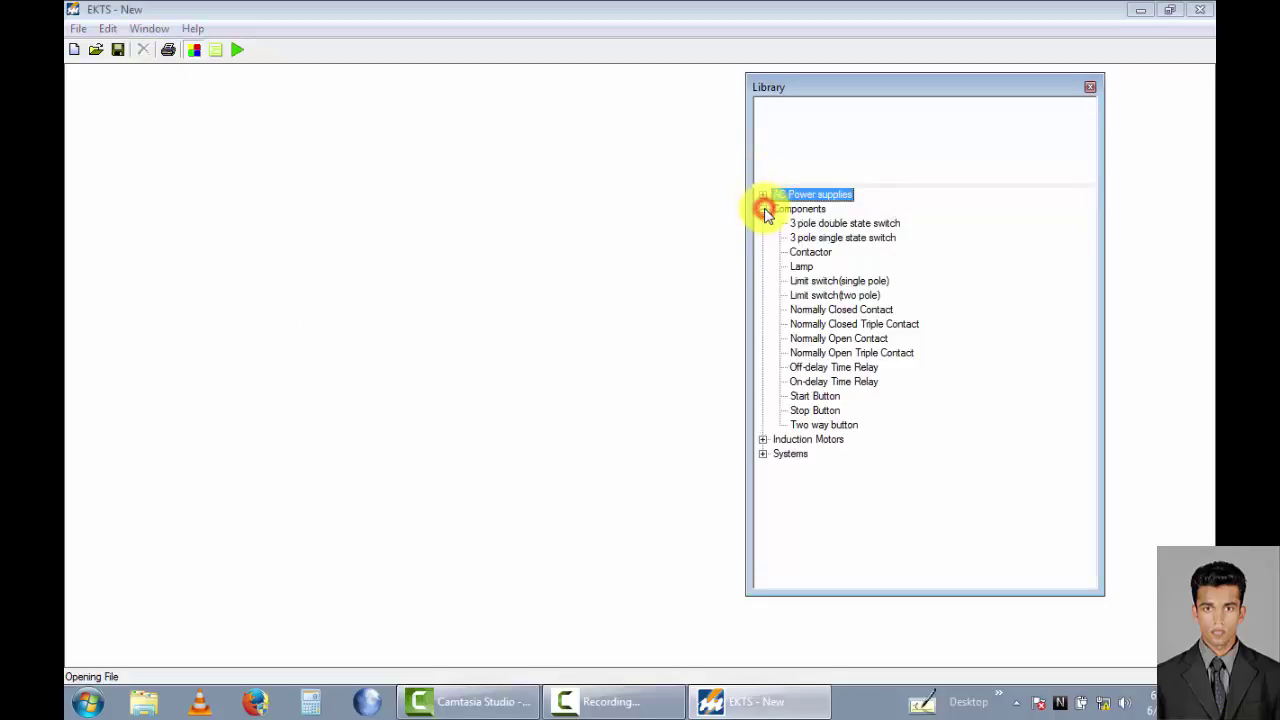
Pick the start button, contacts, on- and off-delay time relays, and contactor coil, ending on Normally Open Contact
{"action": "left_click", "coordinate": [813, 397]}
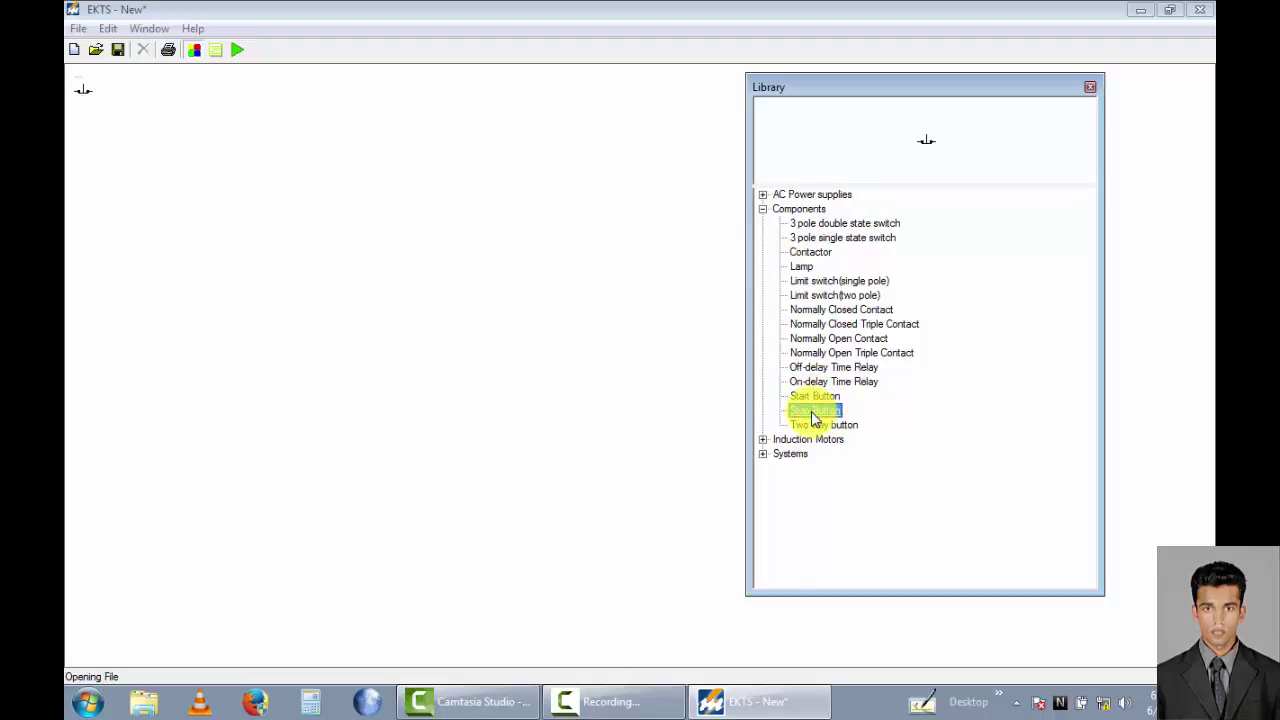
{"action": "left_click", "coordinate": [843, 311]}
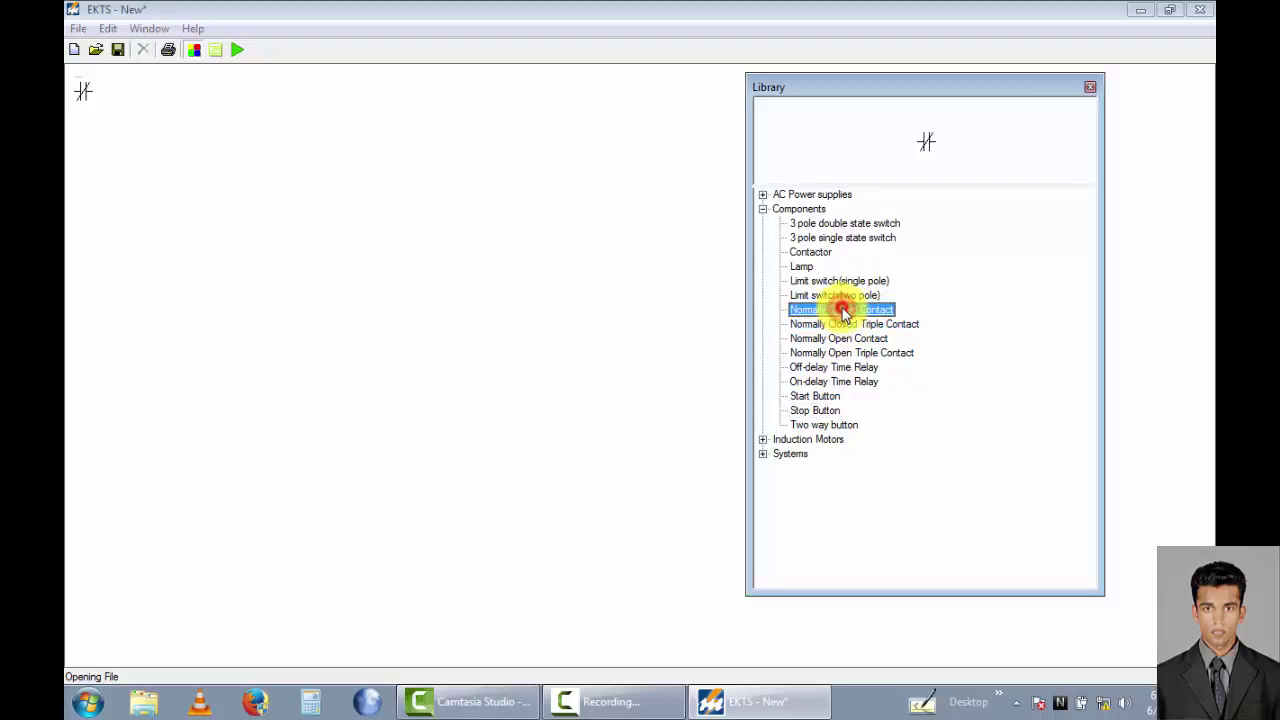
{"action": "left_click", "coordinate": [818, 383]}
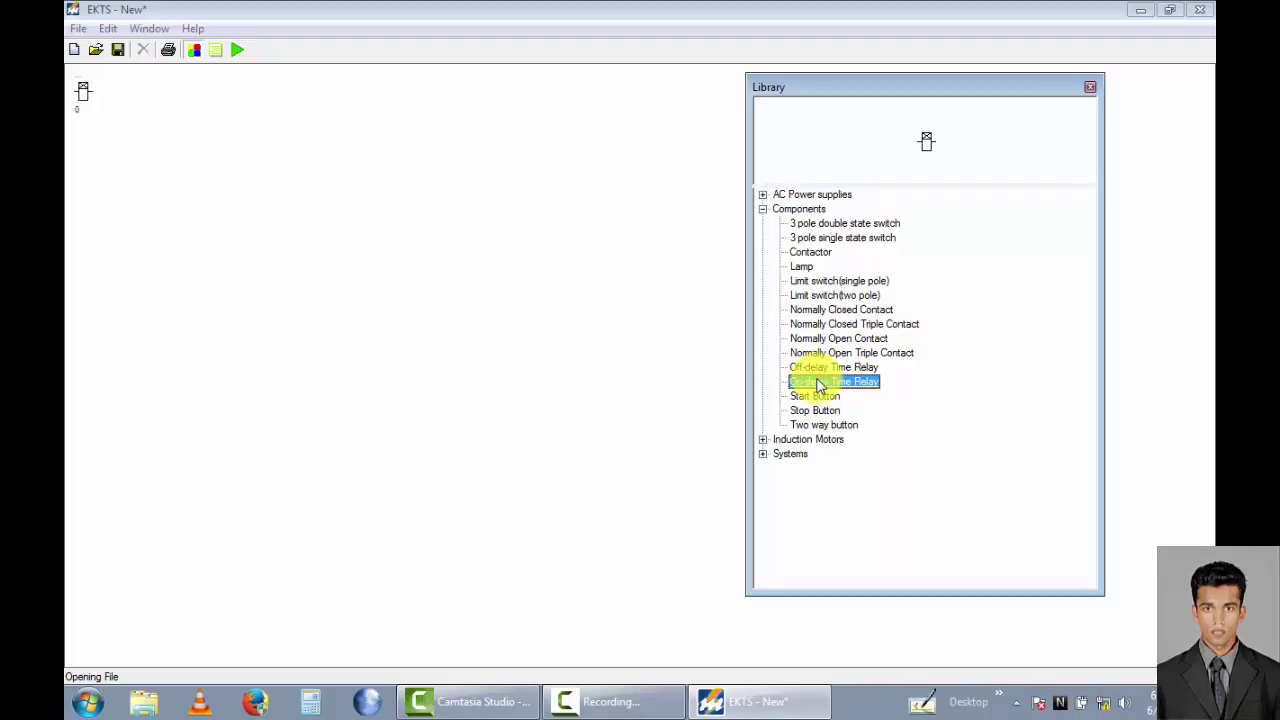
{"action": "left_click", "coordinate": [810, 253]}
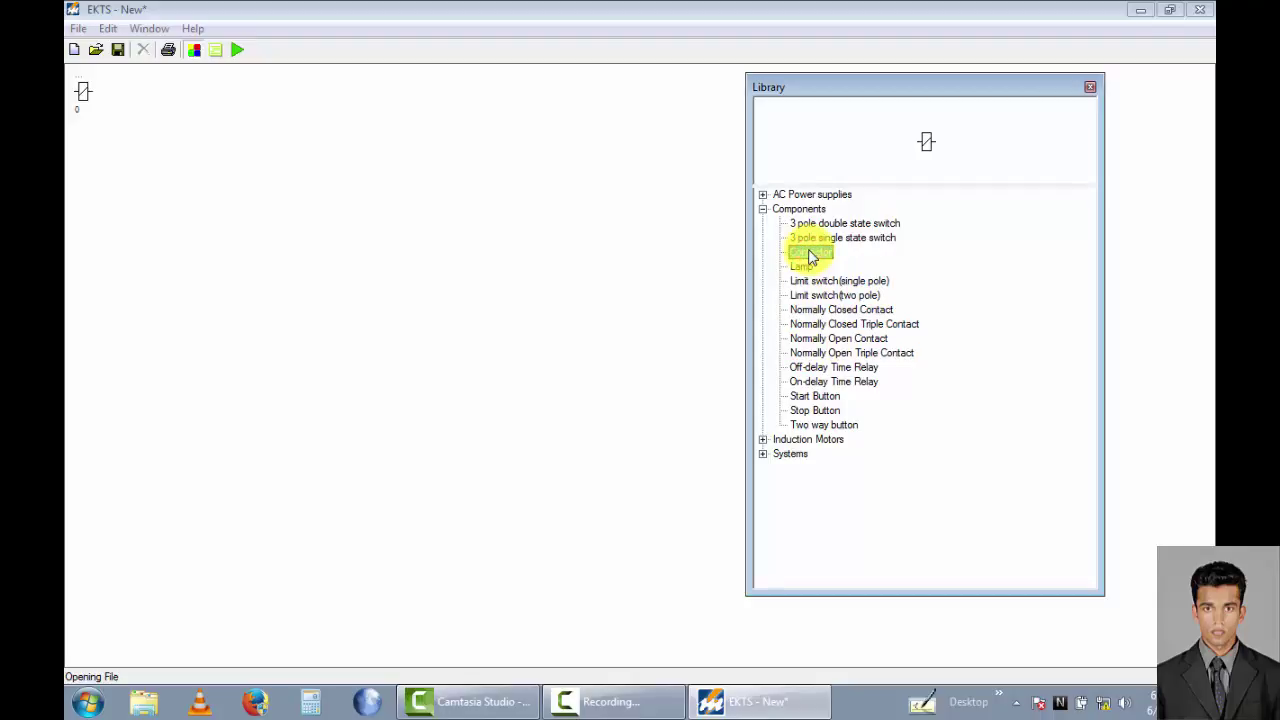
{"action": "left_click", "coordinate": [815, 368]}
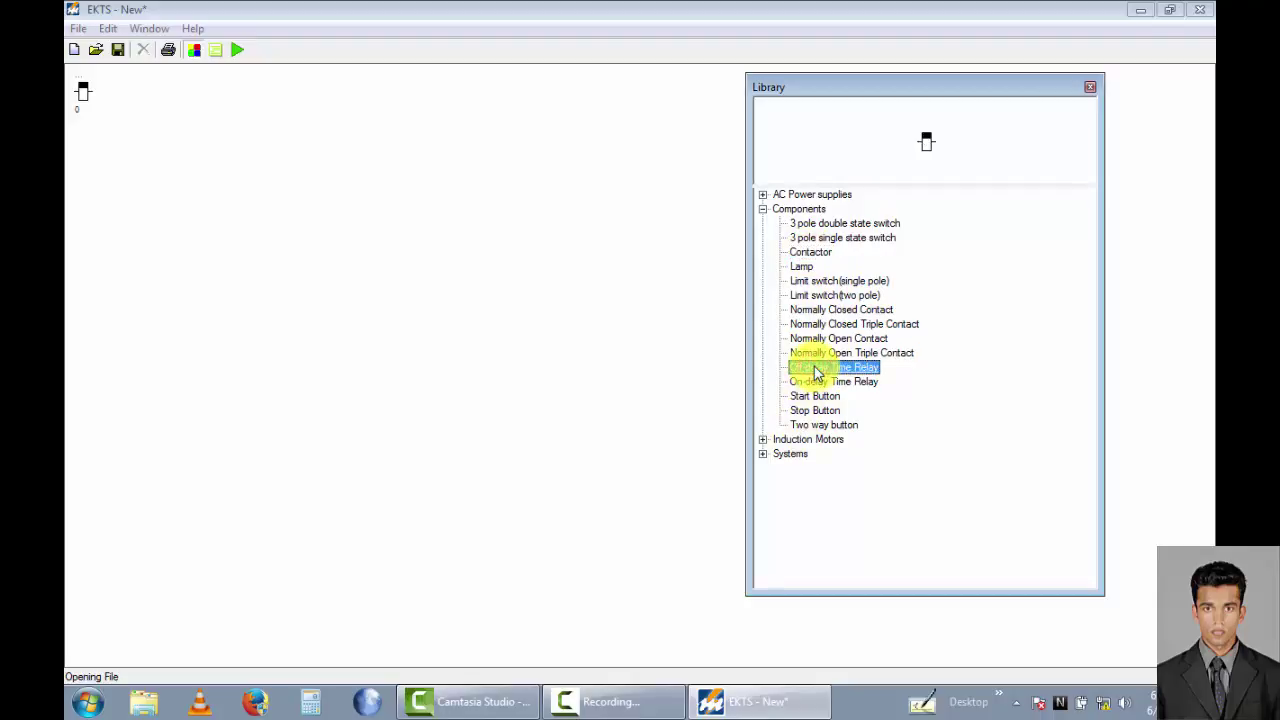
{"action": "left_click", "coordinate": [838, 311]}
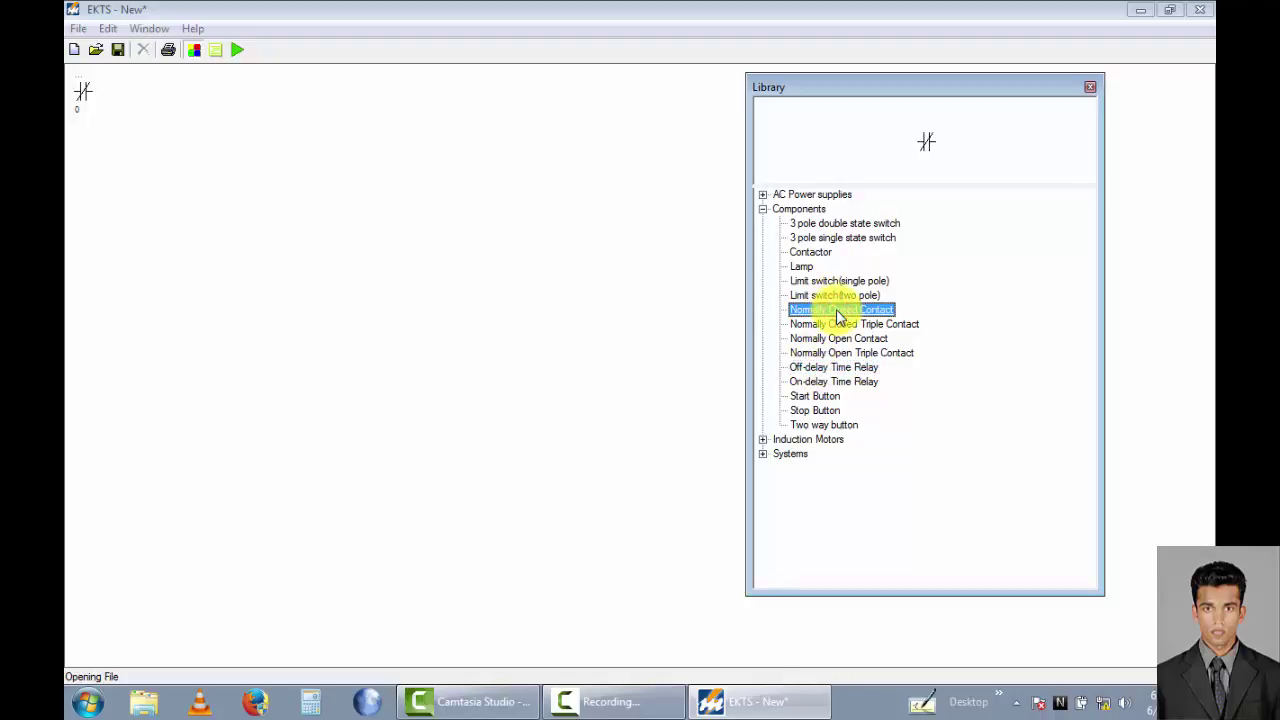
{"action": "left_click", "coordinate": [833, 339]}
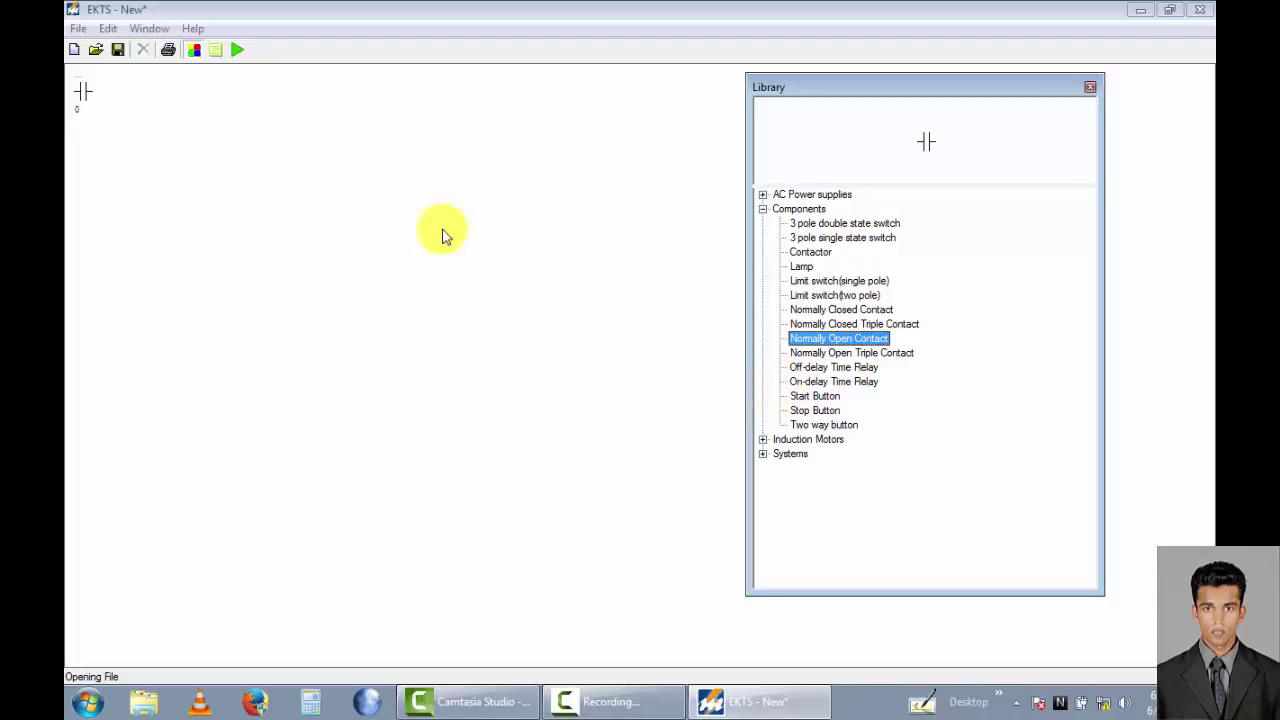
Drop the contacts, time relays, contactor coil and start button onto the canvas
{"action": "left_click", "coordinate": [82, 90]}
{"action": "left_click", "coordinate": [363, 183]}
{"action": "left_click", "coordinate": [391, 247]}
{"action": "left_click", "coordinate": [82, 90]}
{"action": "left_click", "coordinate": [300, 222]}
{"action": "left_click", "coordinate": [82, 90]}
{"action": "left_click", "coordinate": [194, 210]}
{"action": "left_click", "coordinate": [310, 285]}
{"action": "left_click", "coordinate": [82, 90]}
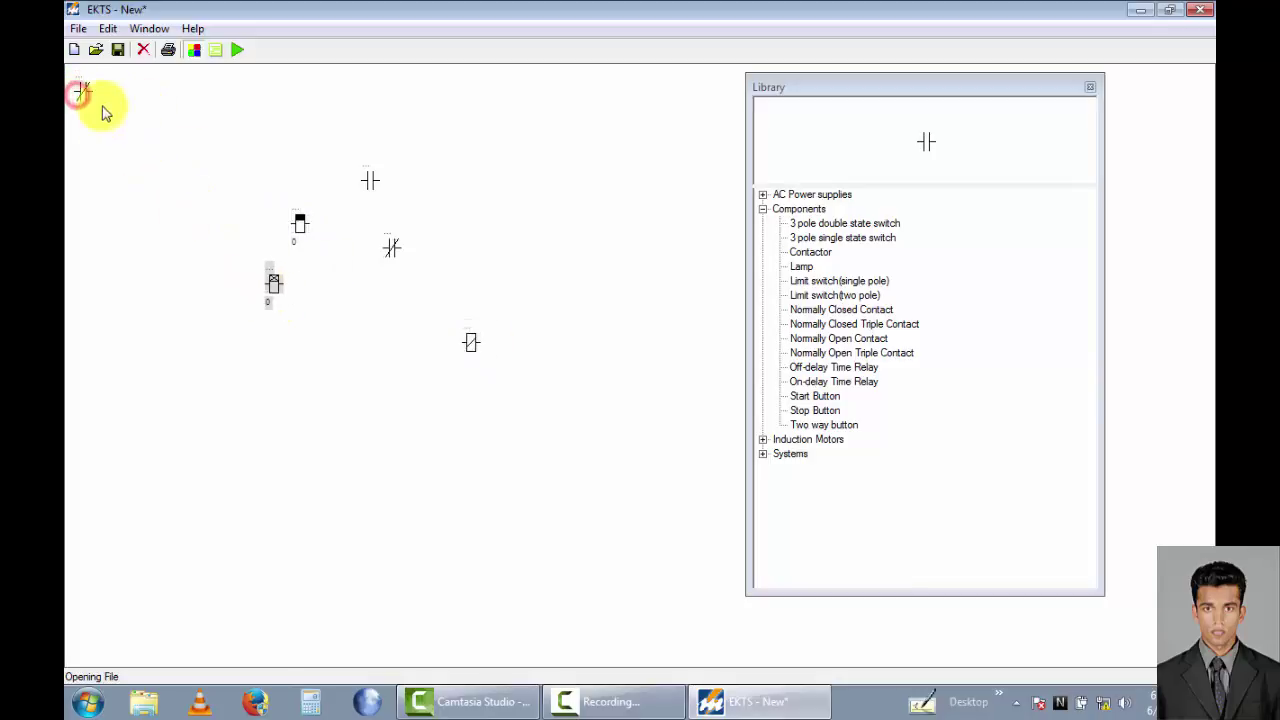
{"action": "left_click", "coordinate": [84, 96]}
{"action": "left_click", "coordinate": [338, 294]}
{"action": "left_click", "coordinate": [84, 92]}
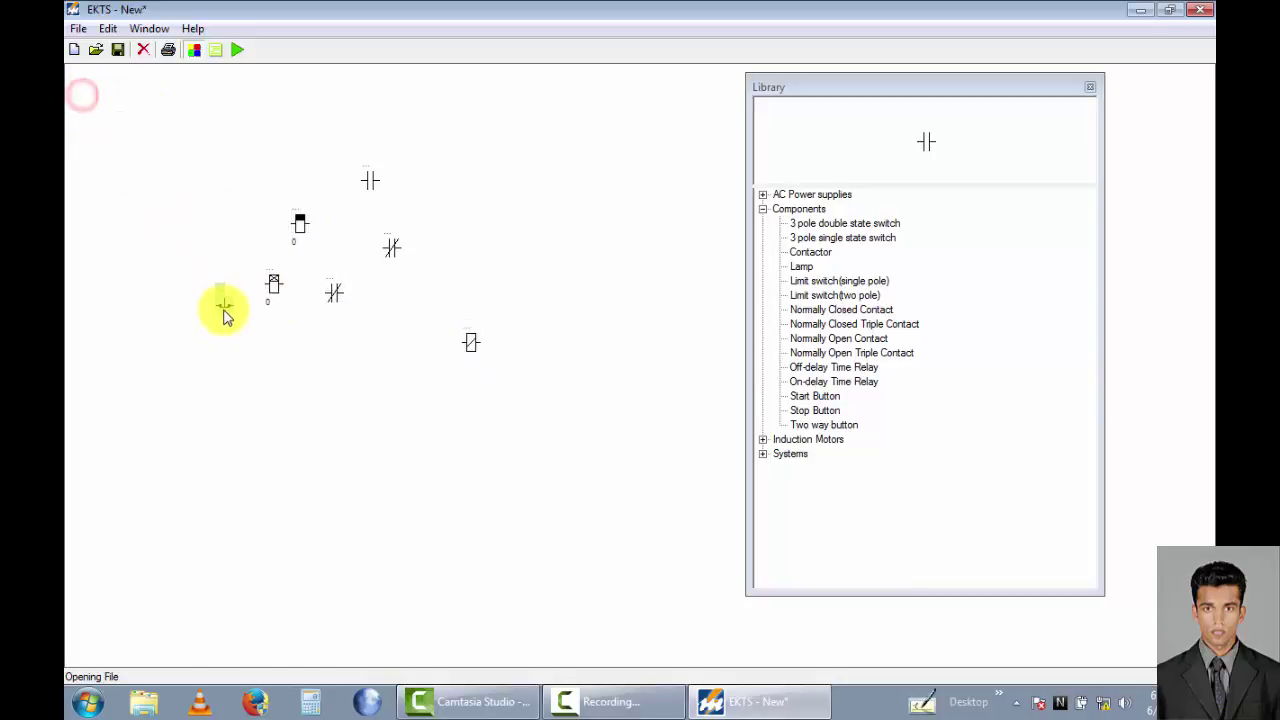
{"action": "left_click", "coordinate": [224, 306]}
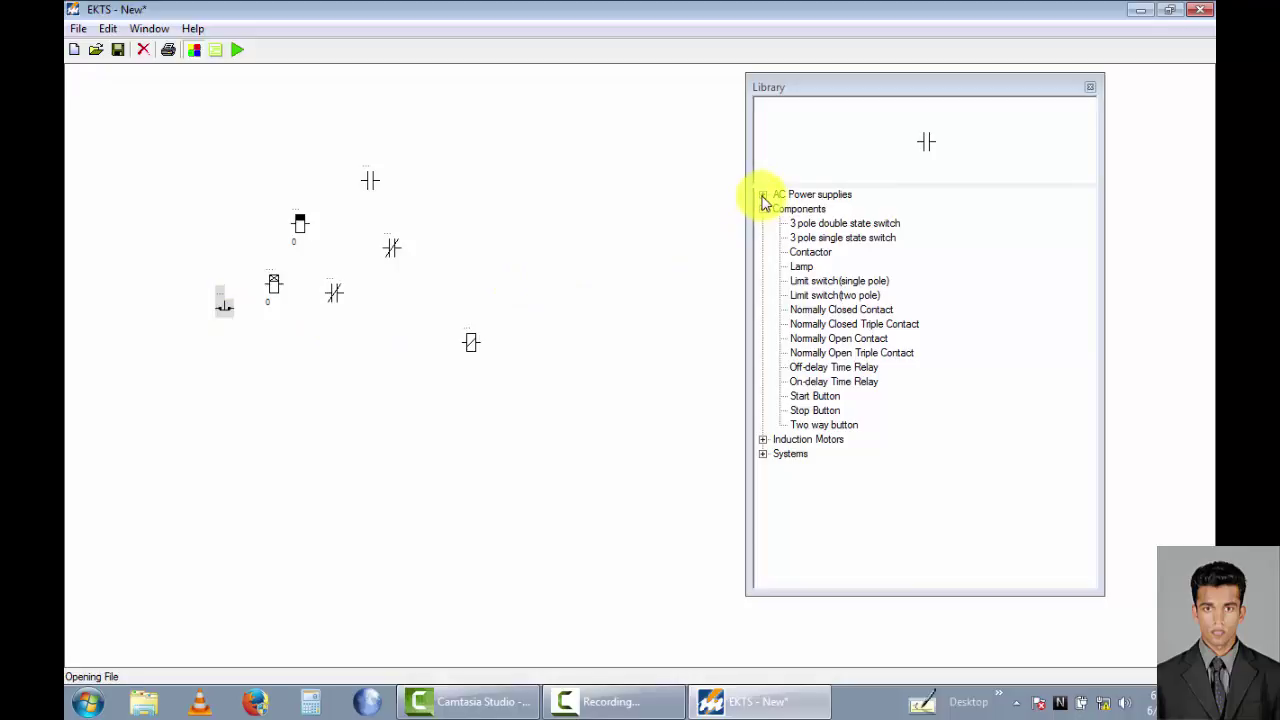
Add L1 and Neutral terminals from AC Power supplies and position them near the top
{"action": "left_click", "coordinate": [762, 195]}
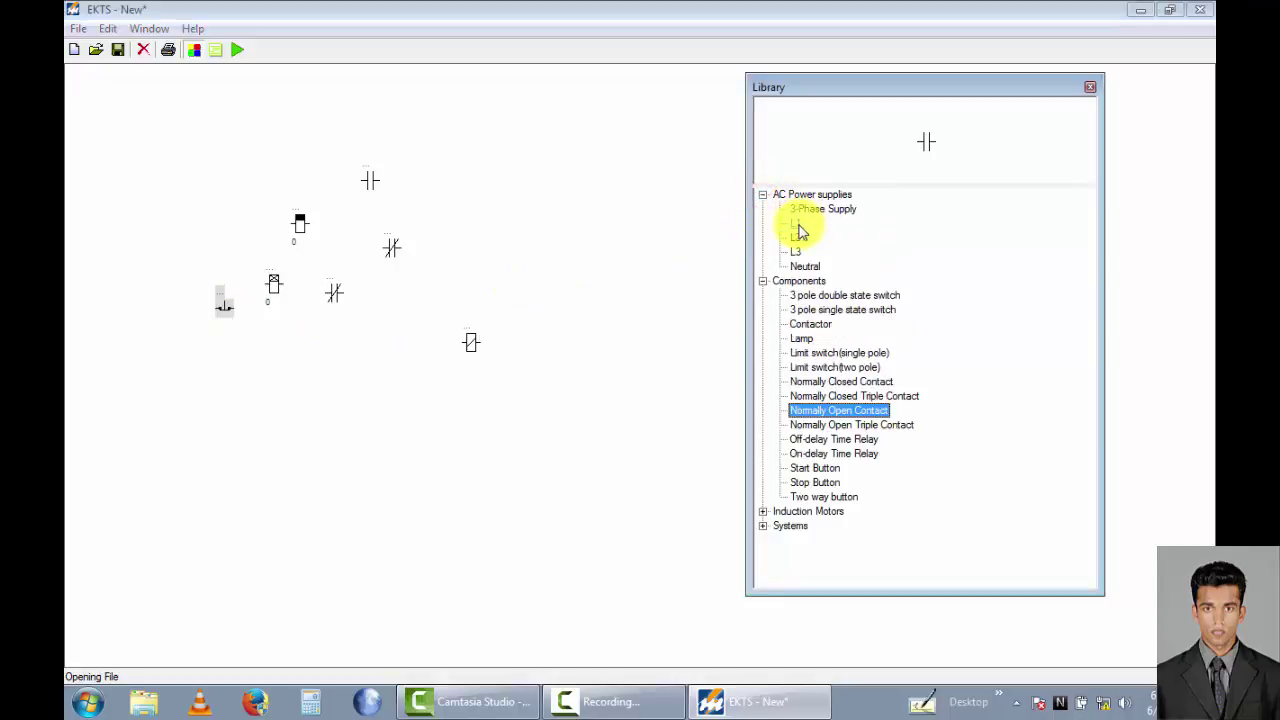
{"action": "left_click", "coordinate": [797, 225]}
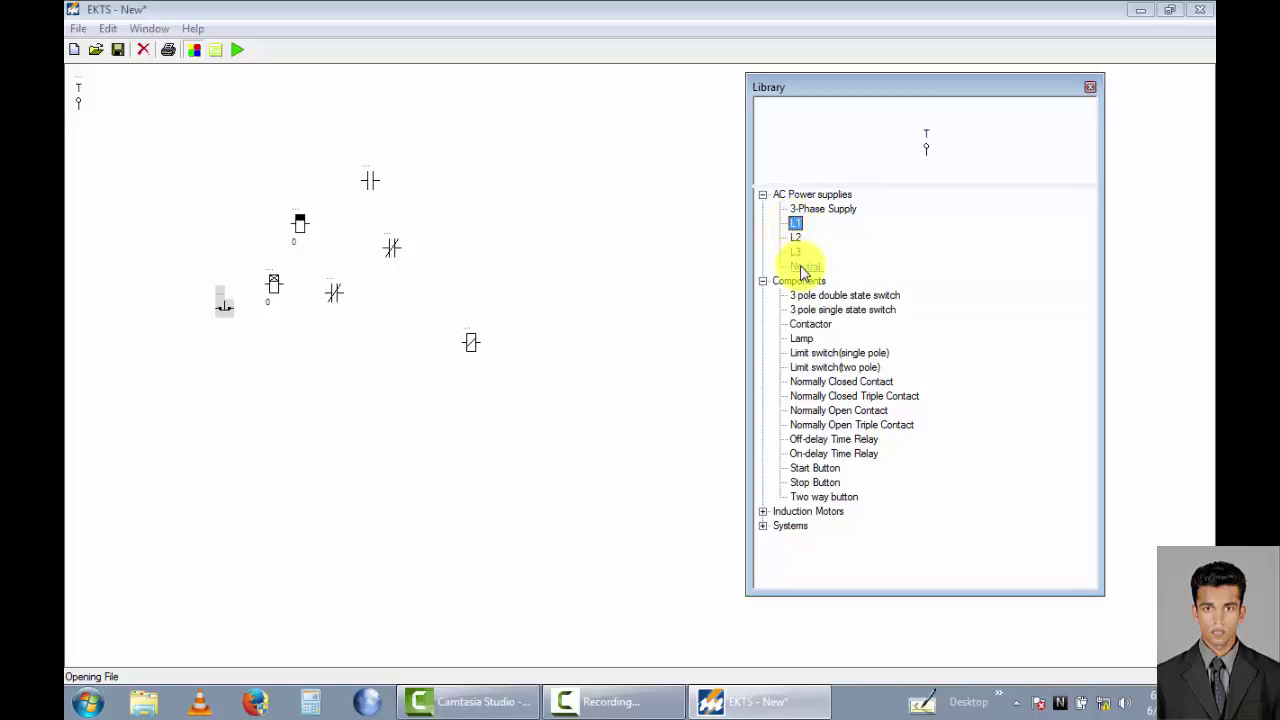
{"action": "left_click_drag", "start_coordinate": [78, 96], "coordinate": [474, 152]}
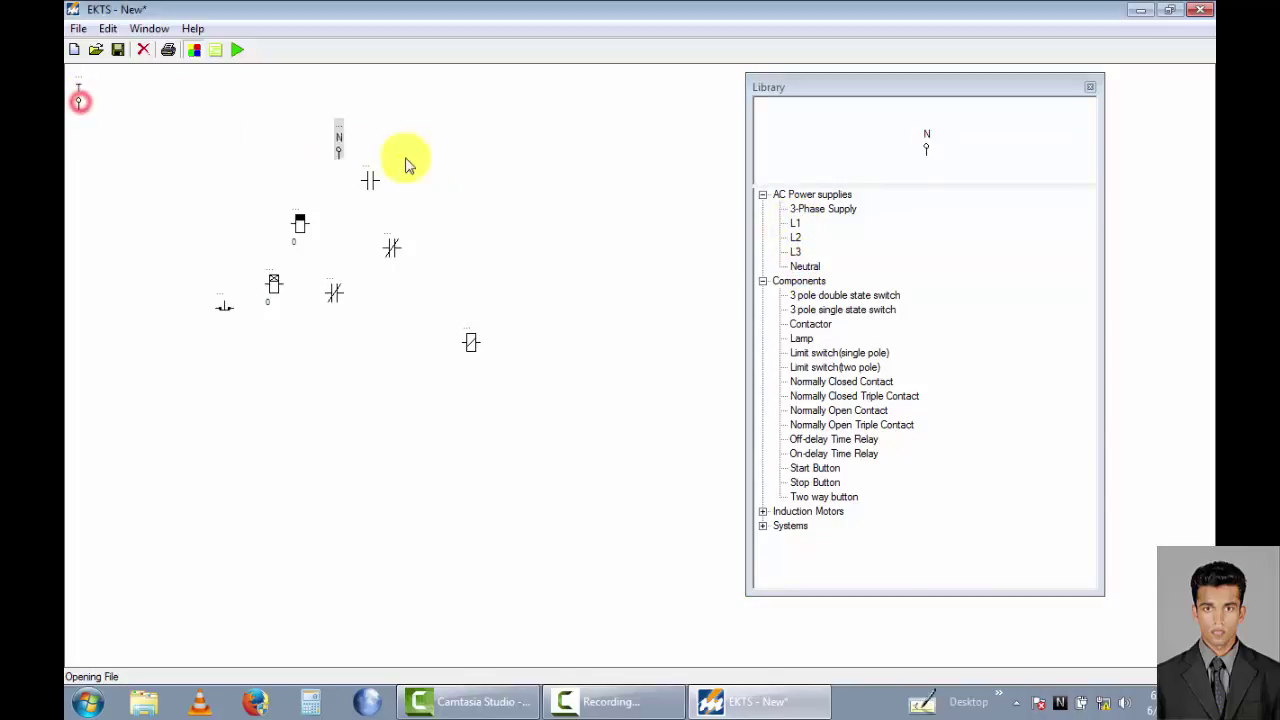
{"action": "left_click_drag", "start_coordinate": [80, 110], "coordinate": [134, 140]}
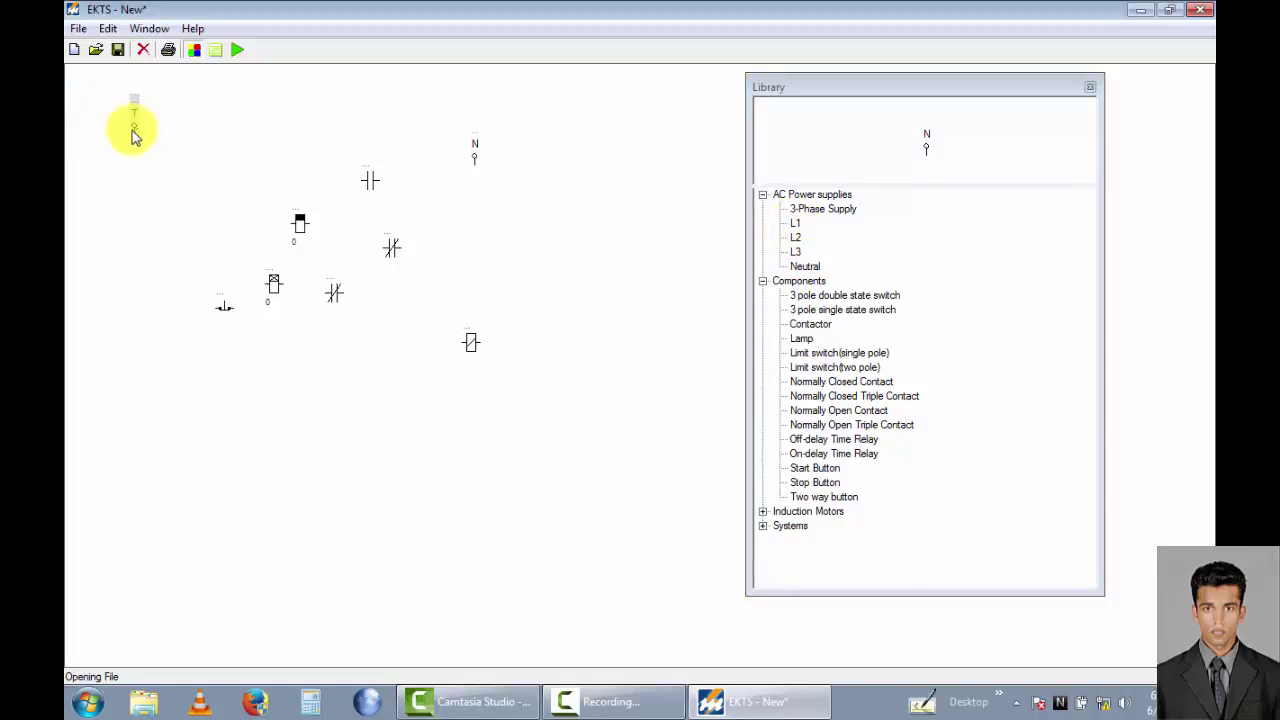
Move the start button under L1, rotate it upright by 270°, and wire it to L1
{"action": "left_click", "coordinate": [221, 308]}
{"action": "left_click_drag", "start_coordinate": [221, 308], "coordinate": [125, 197]}
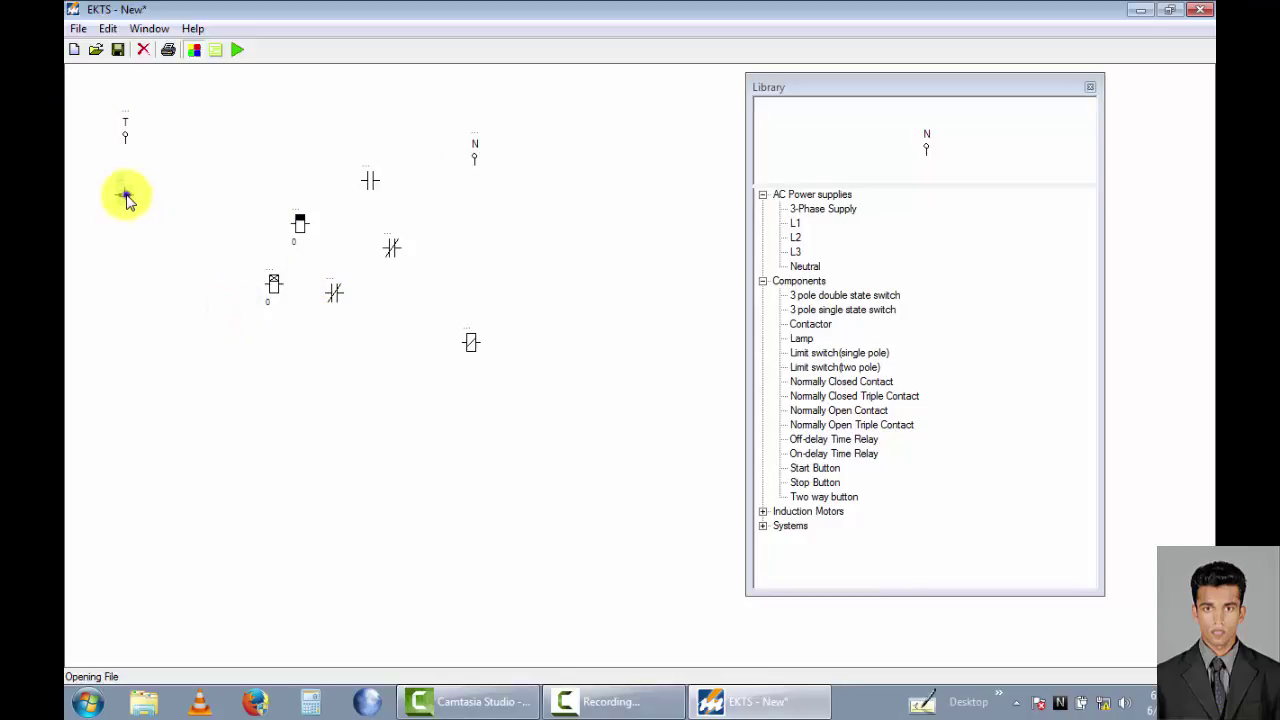
{"action": "right_click", "coordinate": [125, 197]}
{"action": "left_click", "coordinate": [149, 202]}
{"action": "left_click", "coordinate": [258, 201]}
{"action": "right_click", "coordinate": [125, 197]}
{"action": "left_click", "coordinate": [171, 202]}
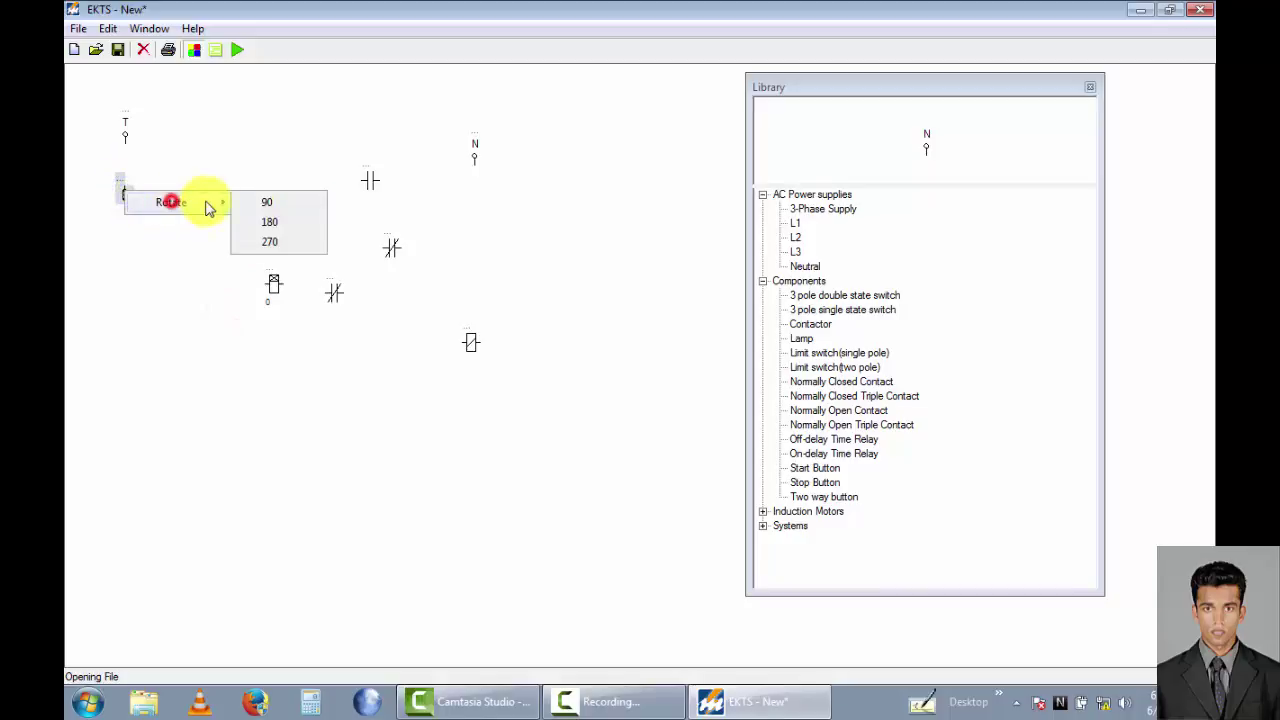
{"action": "left_click", "coordinate": [259, 243]}
{"action": "right_click", "coordinate": [122, 194]}
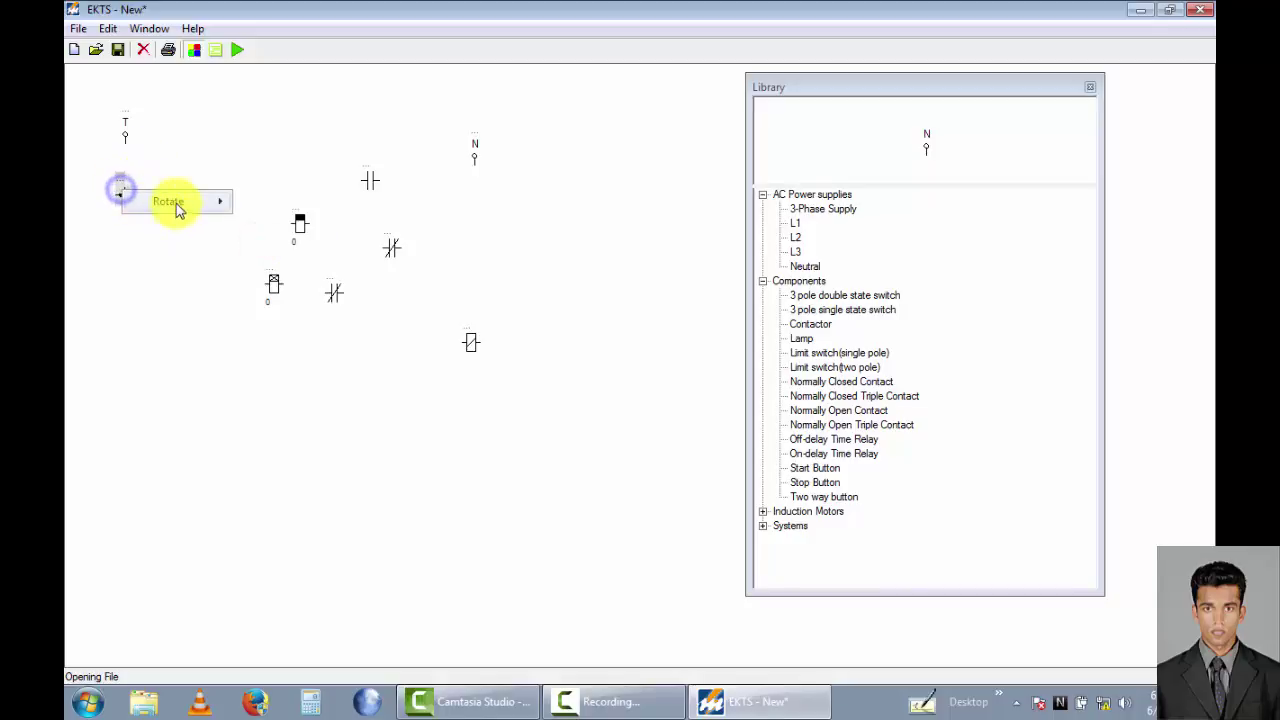
{"action": "left_click", "coordinate": [169, 201]}
{"action": "left_click", "coordinate": [264, 236]}
{"action": "left_click", "coordinate": [171, 180]}
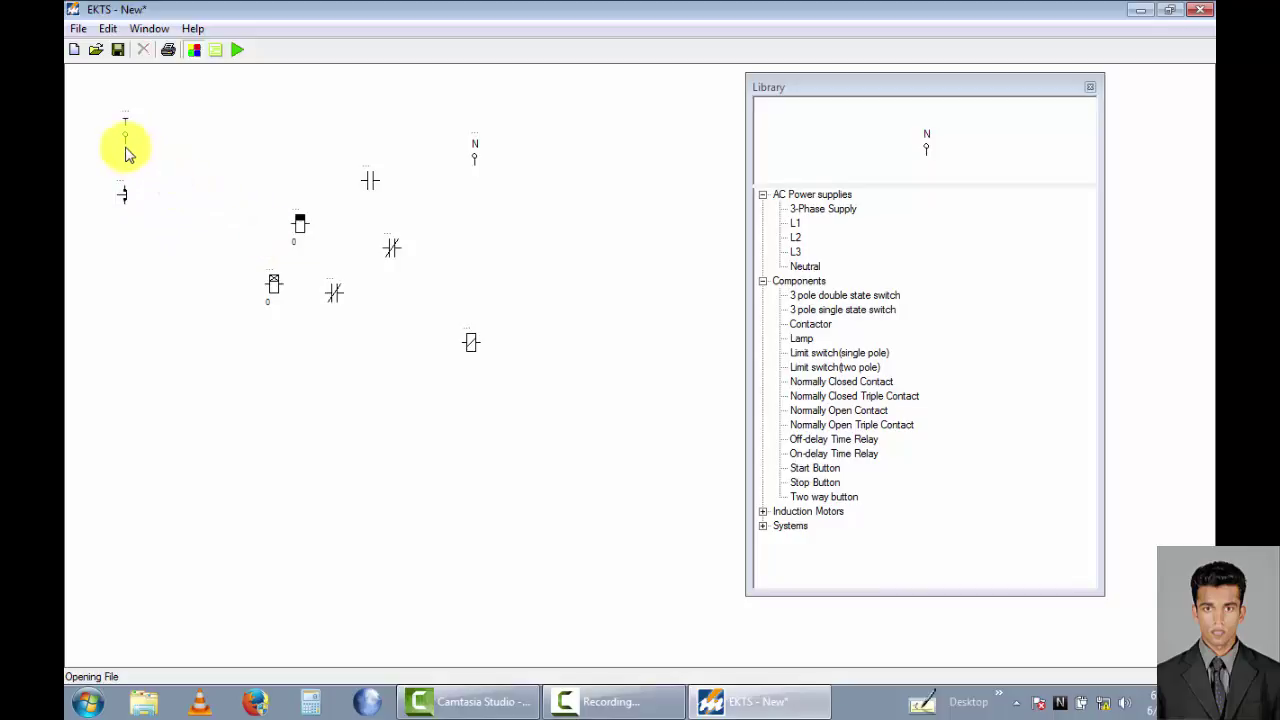
{"action": "left_click_drag", "start_coordinate": [125, 147], "coordinate": [127, 182]}
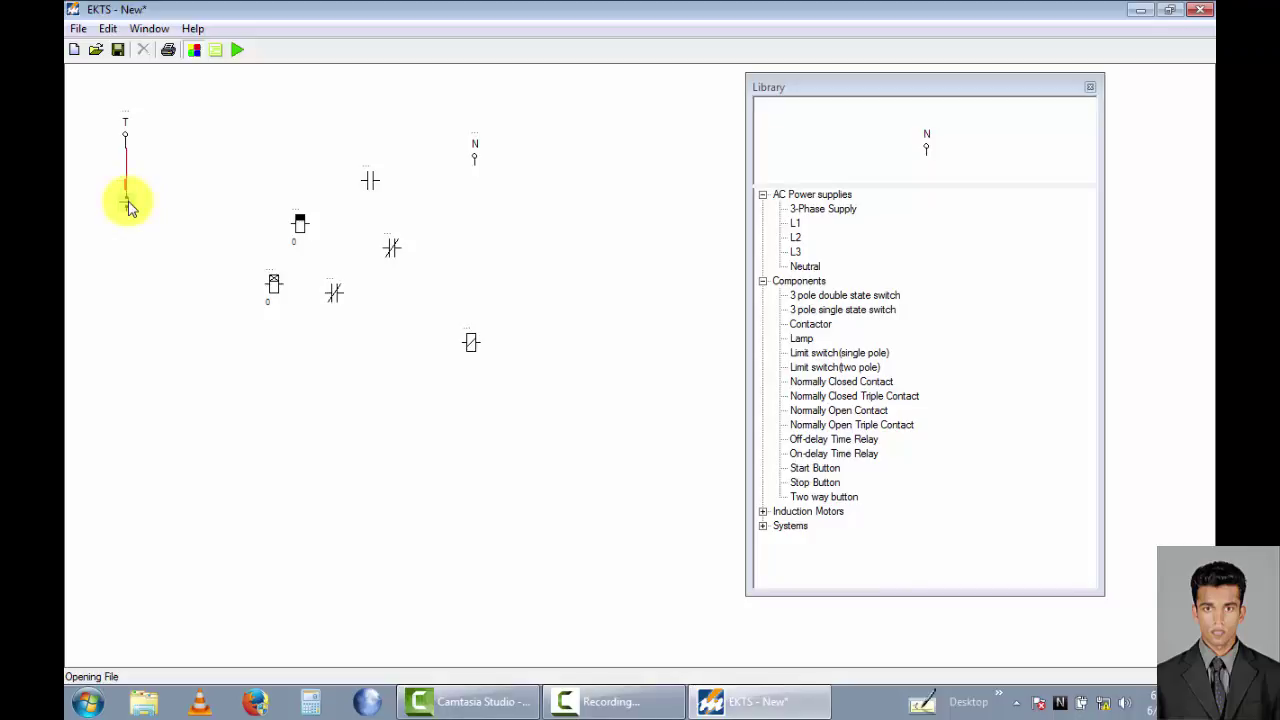
{"action": "left_click_drag", "start_coordinate": [127, 207], "coordinate": [138, 226]}
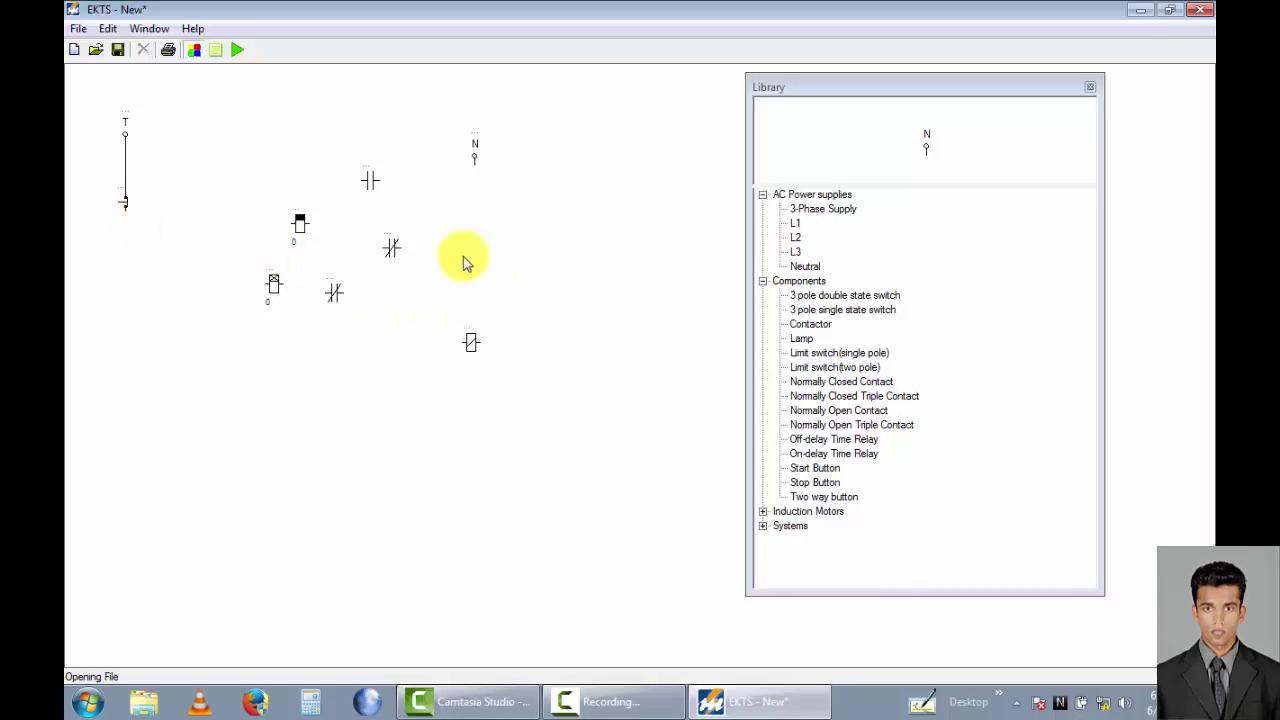
Place the normally closed contact upright below the start button and wire it in series
{"action": "left_click_drag", "start_coordinate": [392, 252], "coordinate": [138, 272]}
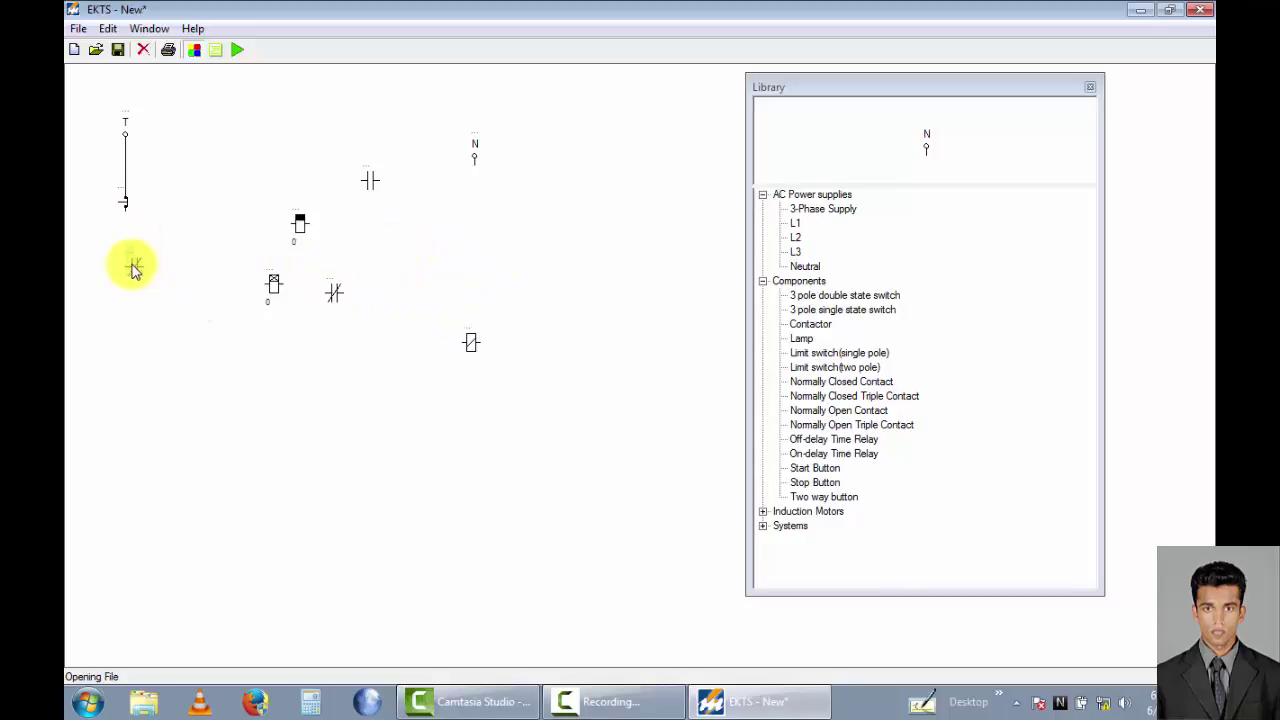
{"action": "right_click", "coordinate": [130, 268]}
{"action": "left_click", "coordinate": [256, 277]}
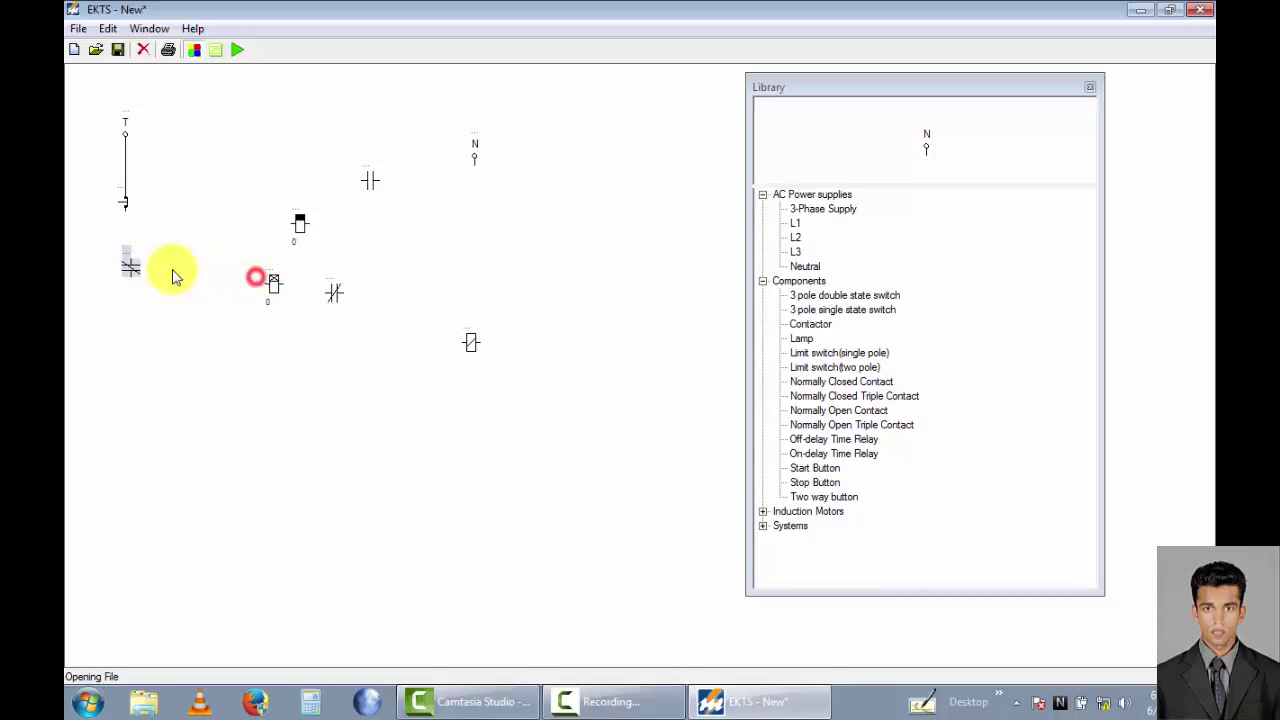
{"action": "left_click", "coordinate": [126, 267]}
{"action": "left_click", "coordinate": [144, 237]}
{"action": "left_click_drag", "start_coordinate": [127, 262], "coordinate": [130, 224]}
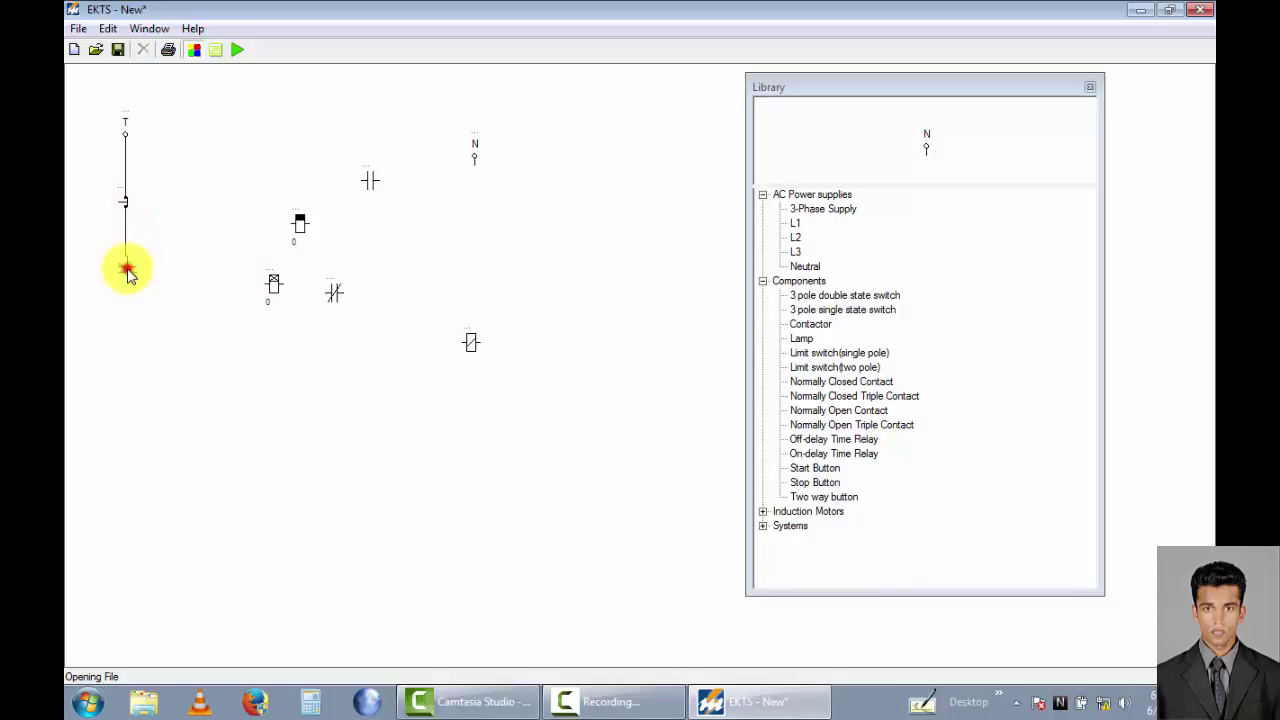
{"action": "left_click", "coordinate": [140, 262]}
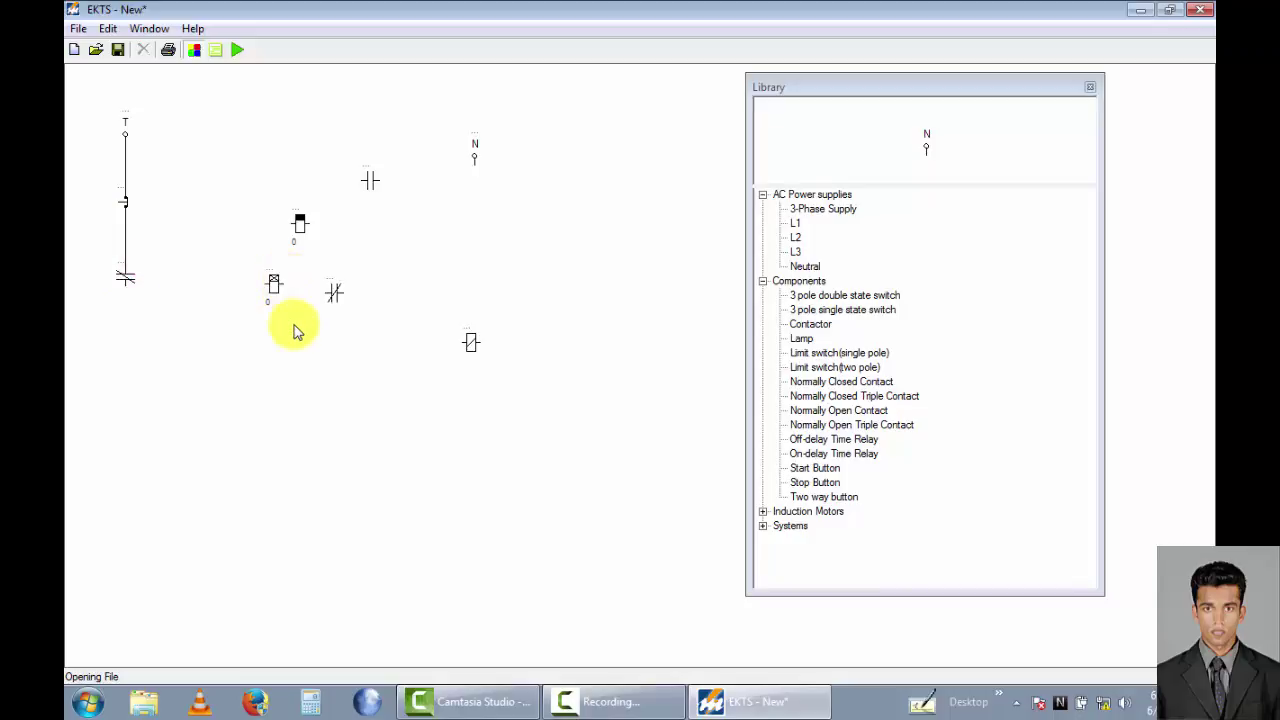
Place the timer relay below the contact, rotate it to fit, and wire it up
{"action": "left_click_drag", "start_coordinate": [275, 287], "coordinate": [127, 380]}
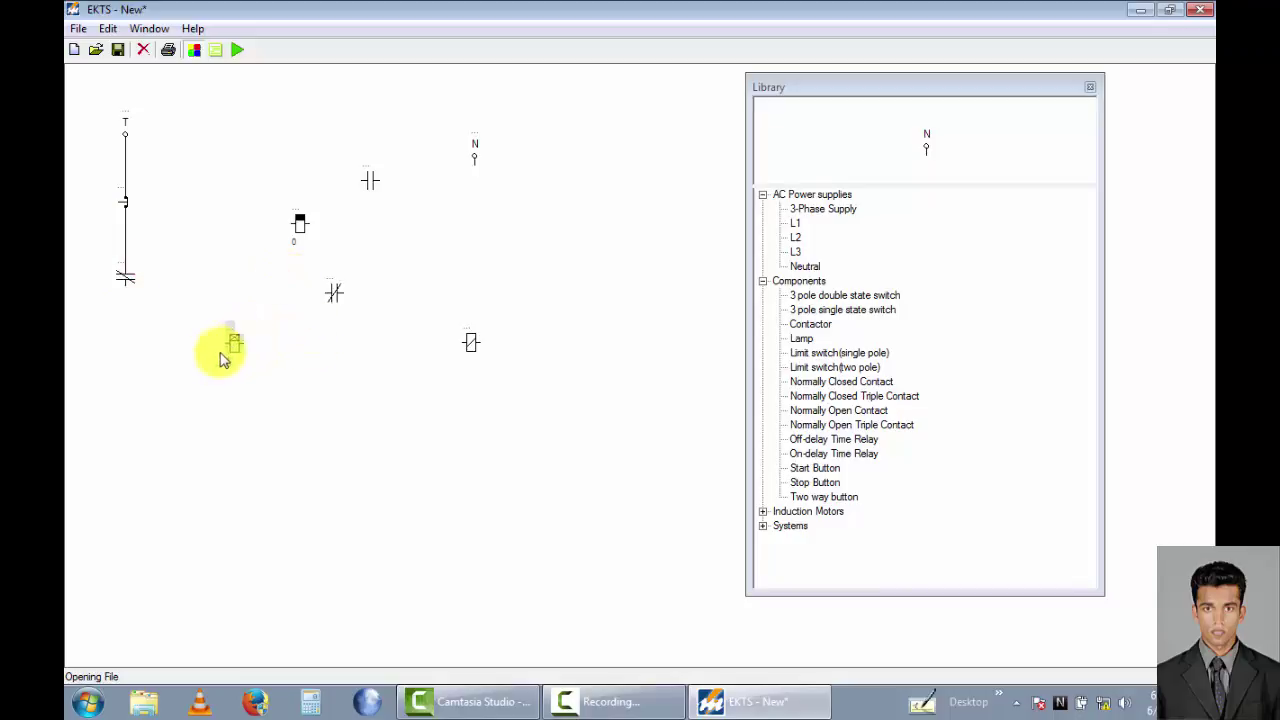
{"action": "right_click", "coordinate": [127, 385]}
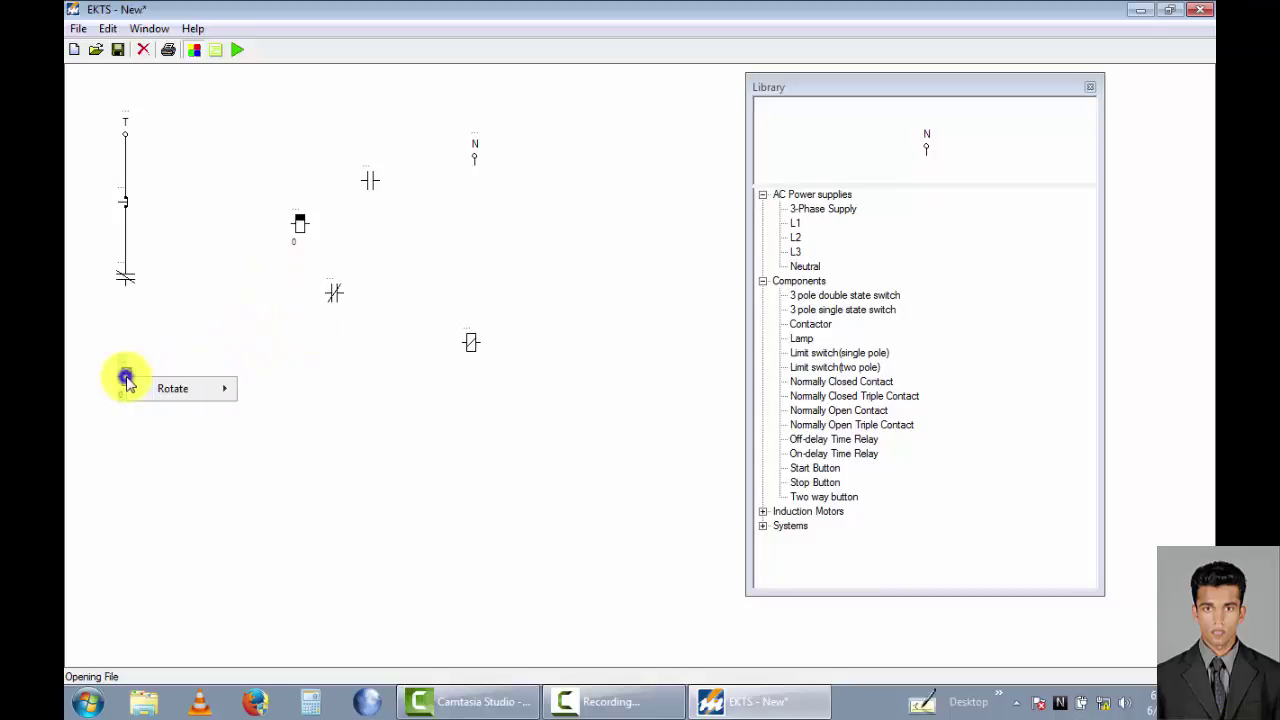
{"action": "left_click", "coordinate": [180, 388]}
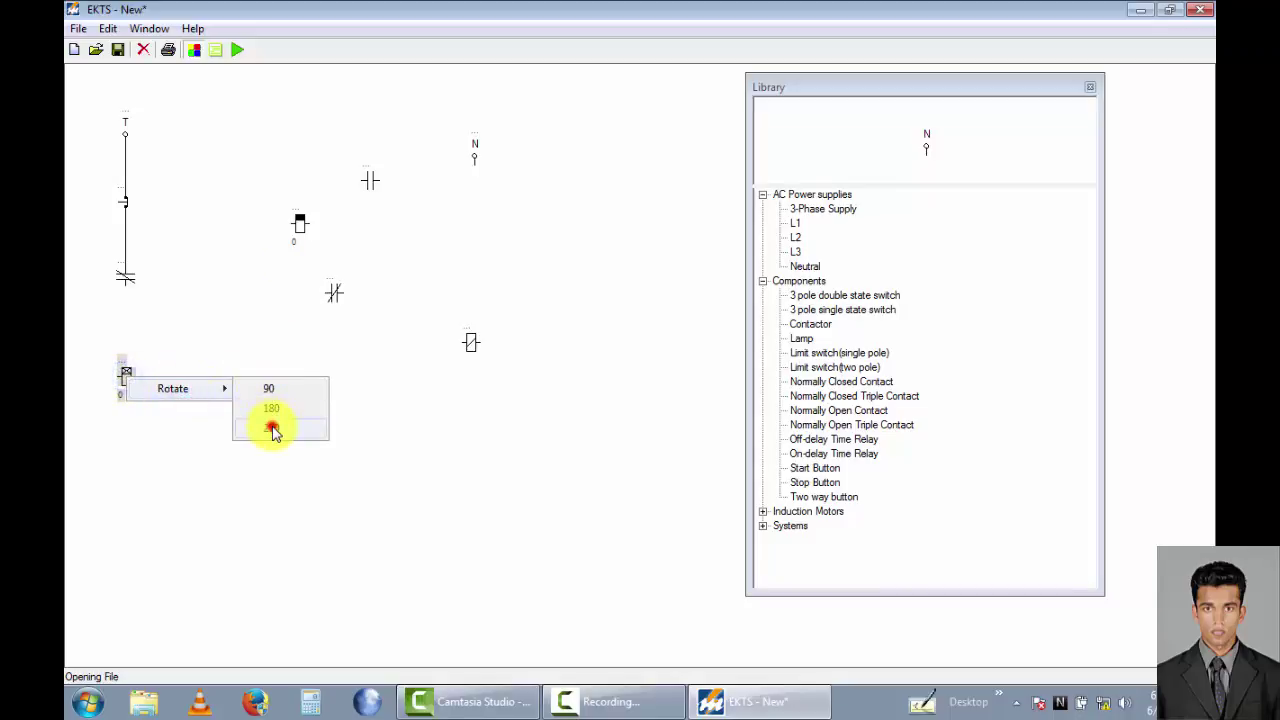
{"action": "left_click", "coordinate": [273, 430]}
{"action": "left_click_drag", "start_coordinate": [126, 369], "coordinate": [127, 290]}
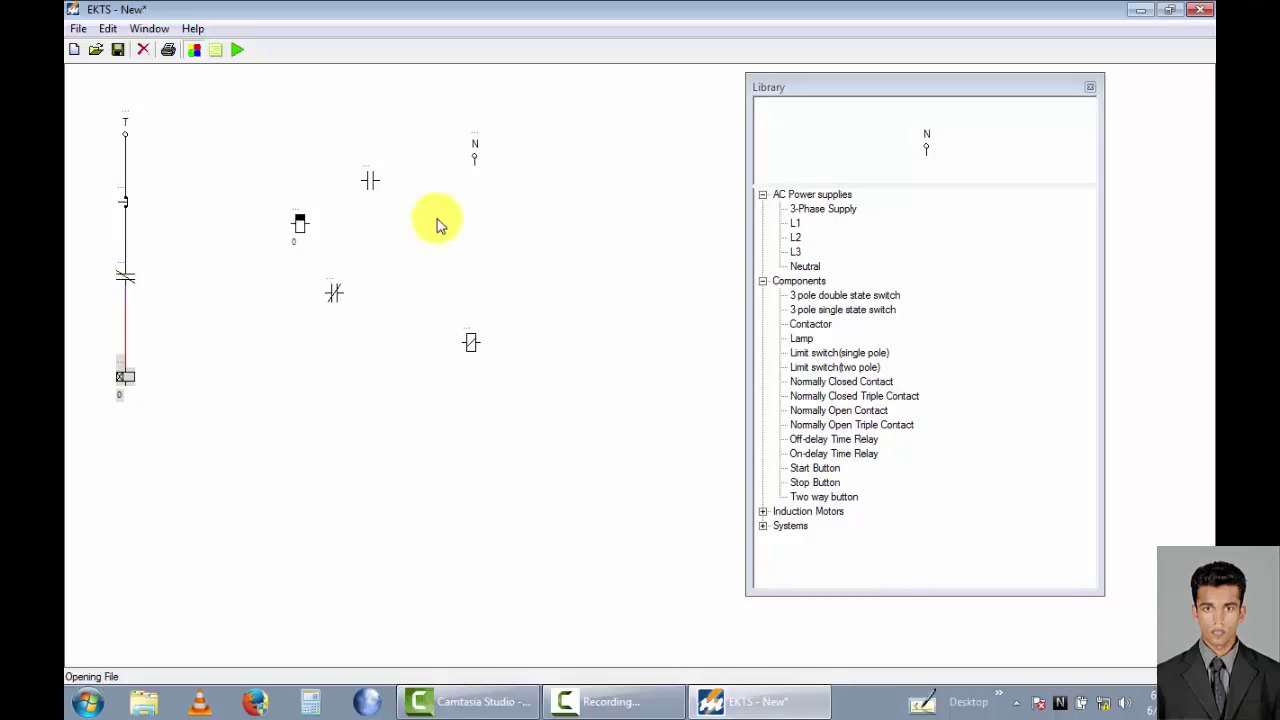
Shift N left, move loose parts right, and wire the relay's bottom to N along a lower route
{"action": "mouse_move", "coordinate": [474, 155]}
{"action": "left_mouse_down"}
{"action": "mouse_move", "coordinate": [380, 132]}
{"action": "mouse_move", "coordinate": [352, 141]}
{"action": "left_mouse_up"}
{"action": "left_click_drag", "start_coordinate": [297, 224], "coordinate": [425, 261]}
{"action": "left_click_drag", "start_coordinate": [370, 181], "coordinate": [478, 216]}
{"action": "left_click_drag", "start_coordinate": [335, 293], "coordinate": [476, 343]}
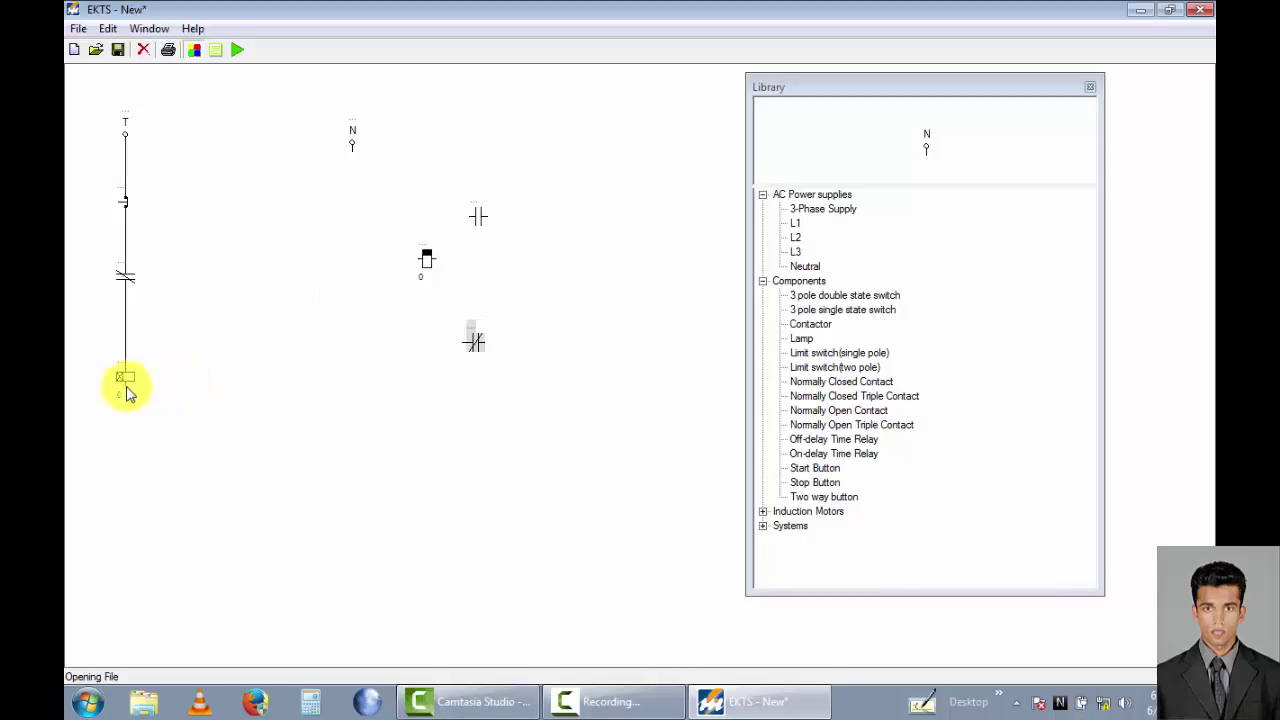
{"action": "left_click_drag", "start_coordinate": [128, 392], "coordinate": [352, 143]}
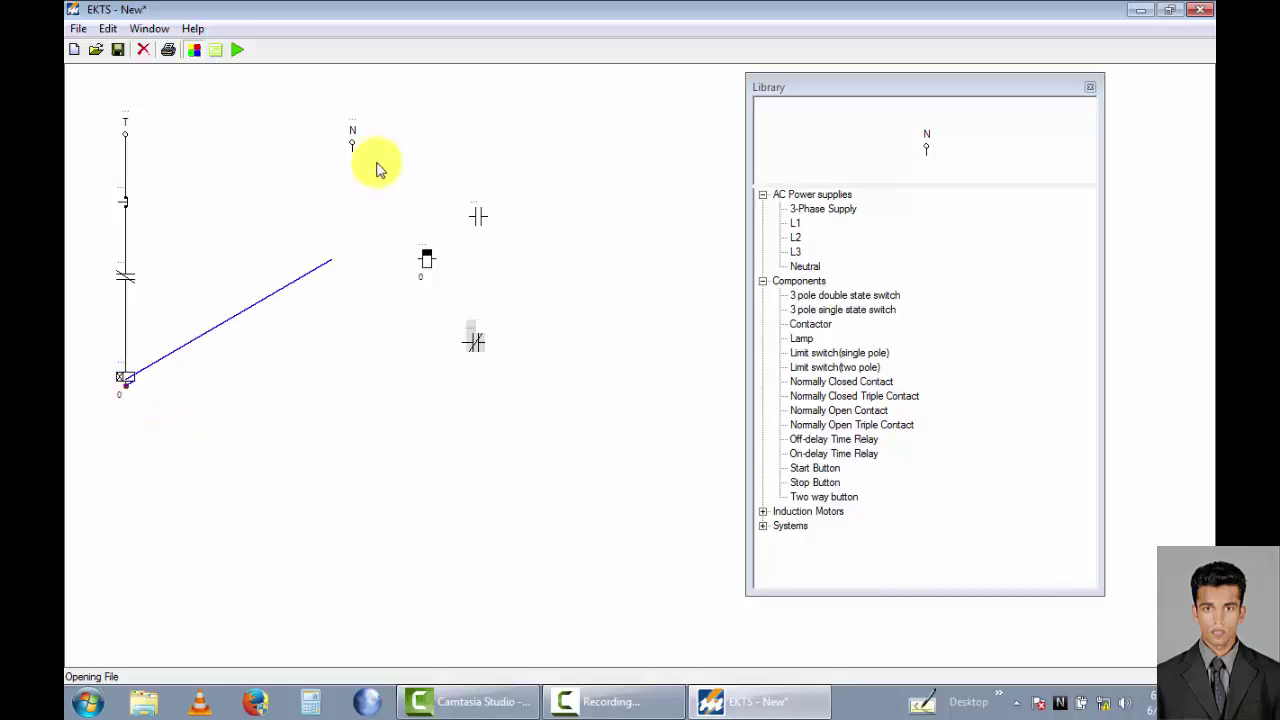
{"action": "left_click_drag", "start_coordinate": [218, 390], "coordinate": [208, 537]}
{"action": "left_click", "coordinate": [406, 447]}
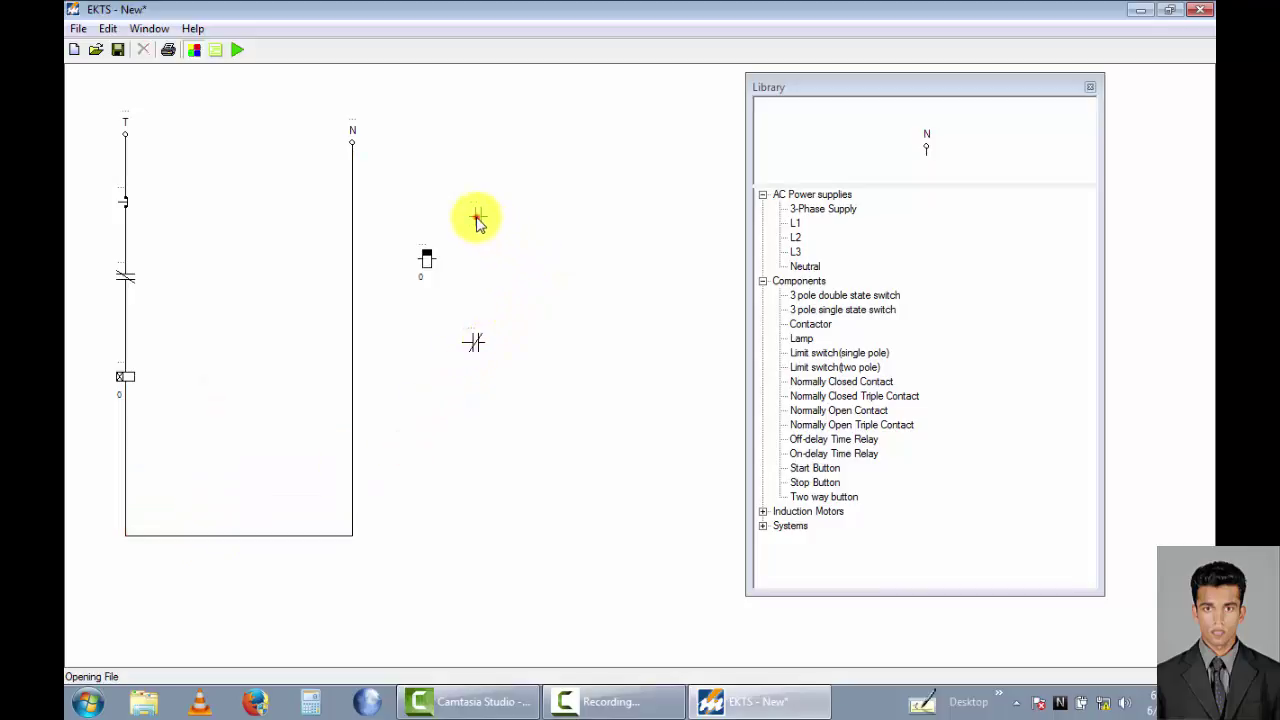
Place the normally open contact upright beside the left line, wire its top across, and move the spare closed contact beneath it
{"action": "left_click_drag", "start_coordinate": [478, 218], "coordinate": [263, 288]}
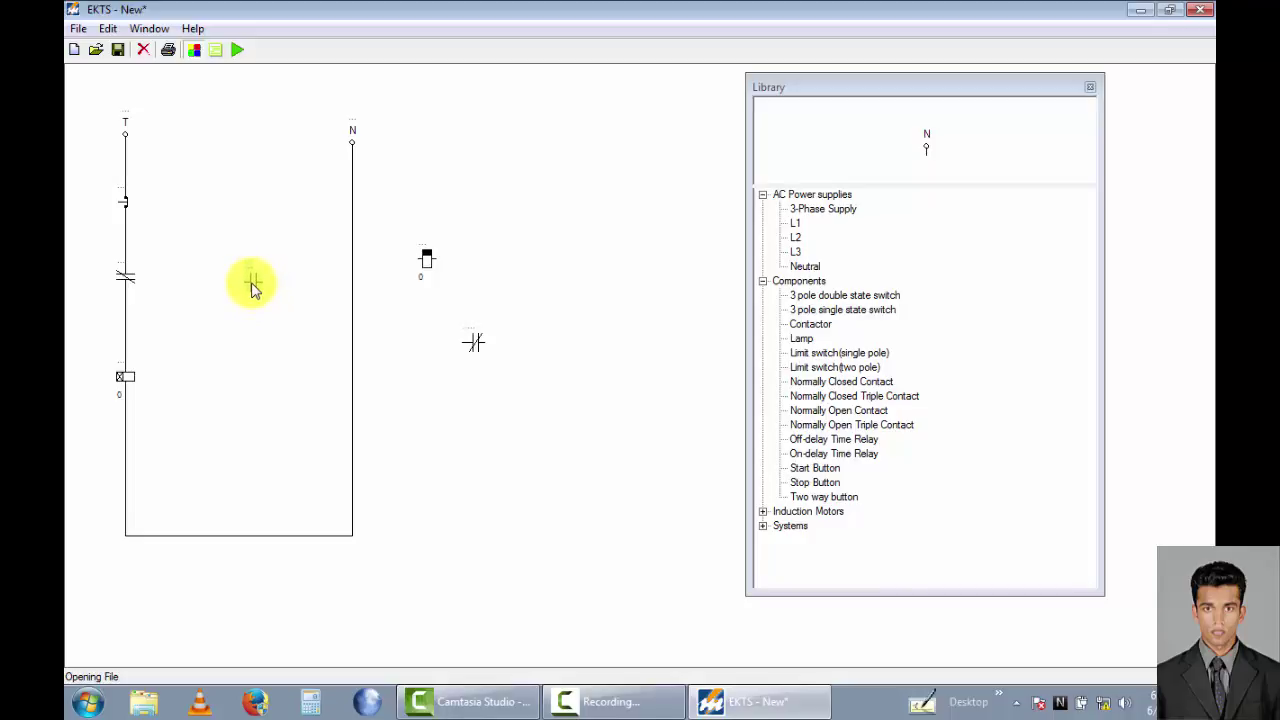
{"action": "right_click", "coordinate": [265, 291]}
{"action": "left_click", "coordinate": [380, 294]}
{"action": "left_click_drag", "start_coordinate": [252, 274], "coordinate": [126, 241]}
{"action": "left_click", "coordinate": [200, 309]}
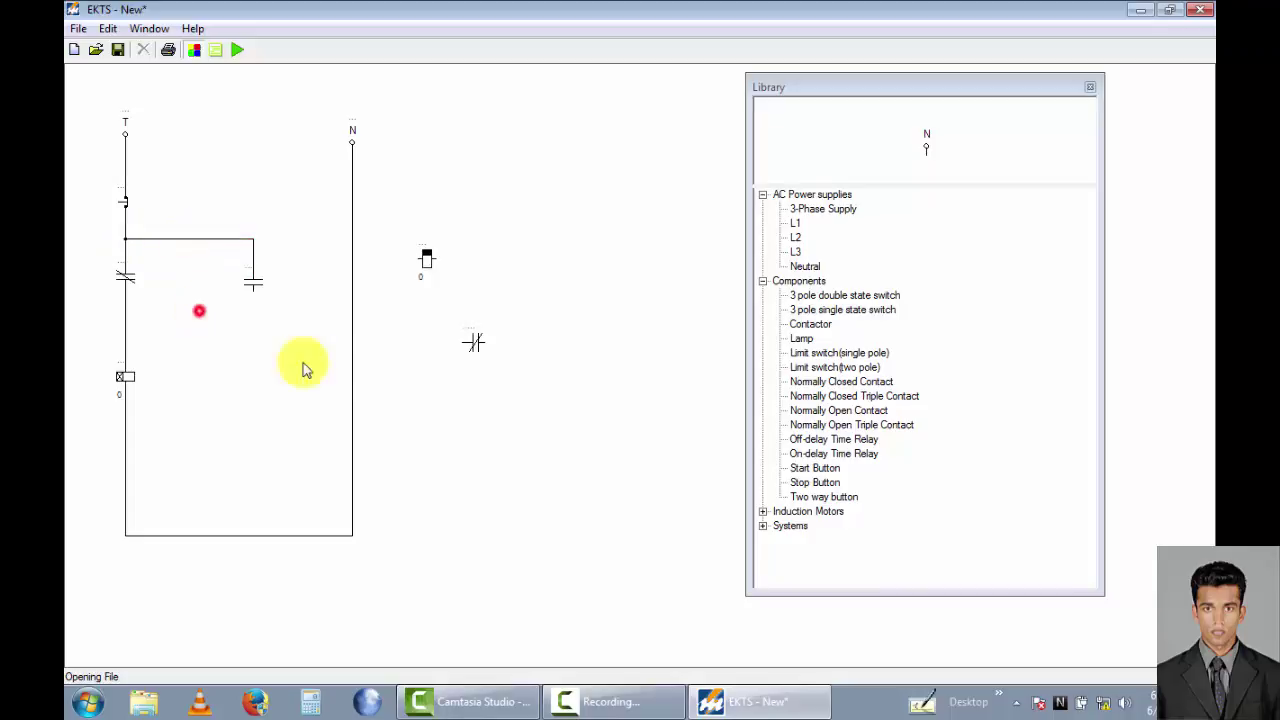
{"action": "left_click", "coordinate": [470, 343]}
{"action": "mouse_move", "coordinate": [470, 343]}
{"action": "left_mouse_down"}
{"action": "mouse_move", "coordinate": [252, 365]}
{"action": "mouse_move", "coordinate": [251, 348]}
{"action": "left_mouse_up"}
Rotate the spare closed contact 90° upright, wire it under the open contact, and lower the timer relay
{"action": "right_click", "coordinate": [251, 347]}
{"action": "mouse_move", "coordinate": [297, 357]}
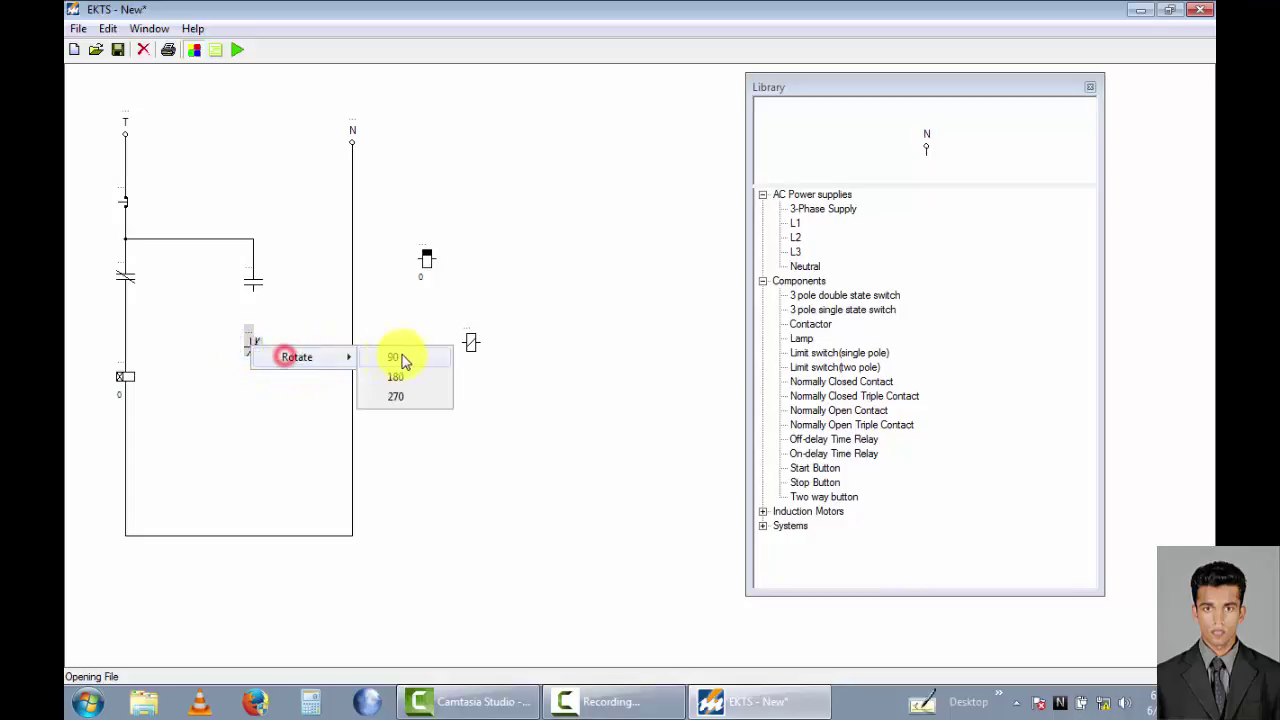
{"action": "left_click", "coordinate": [406, 357]}
{"action": "left_click", "coordinate": [255, 338]}
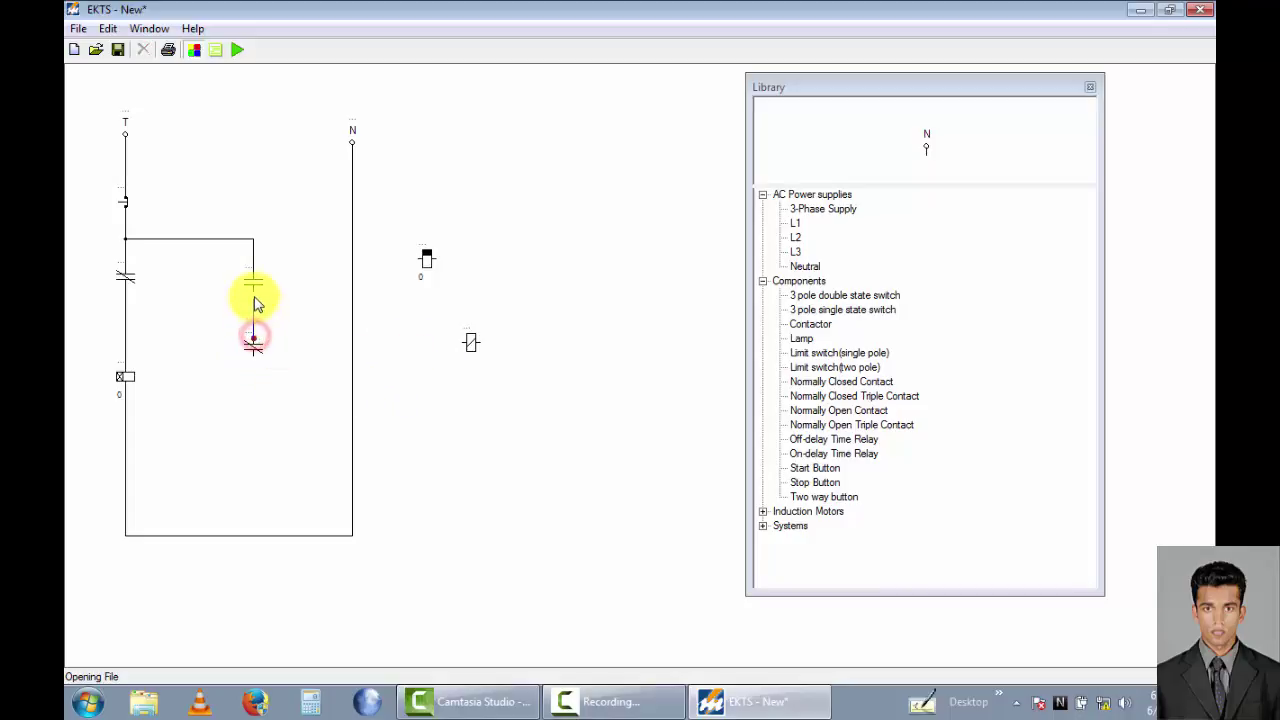
{"action": "left_click_drag", "start_coordinate": [255, 338], "coordinate": [252, 286]}
{"action": "left_click", "coordinate": [291, 349]}
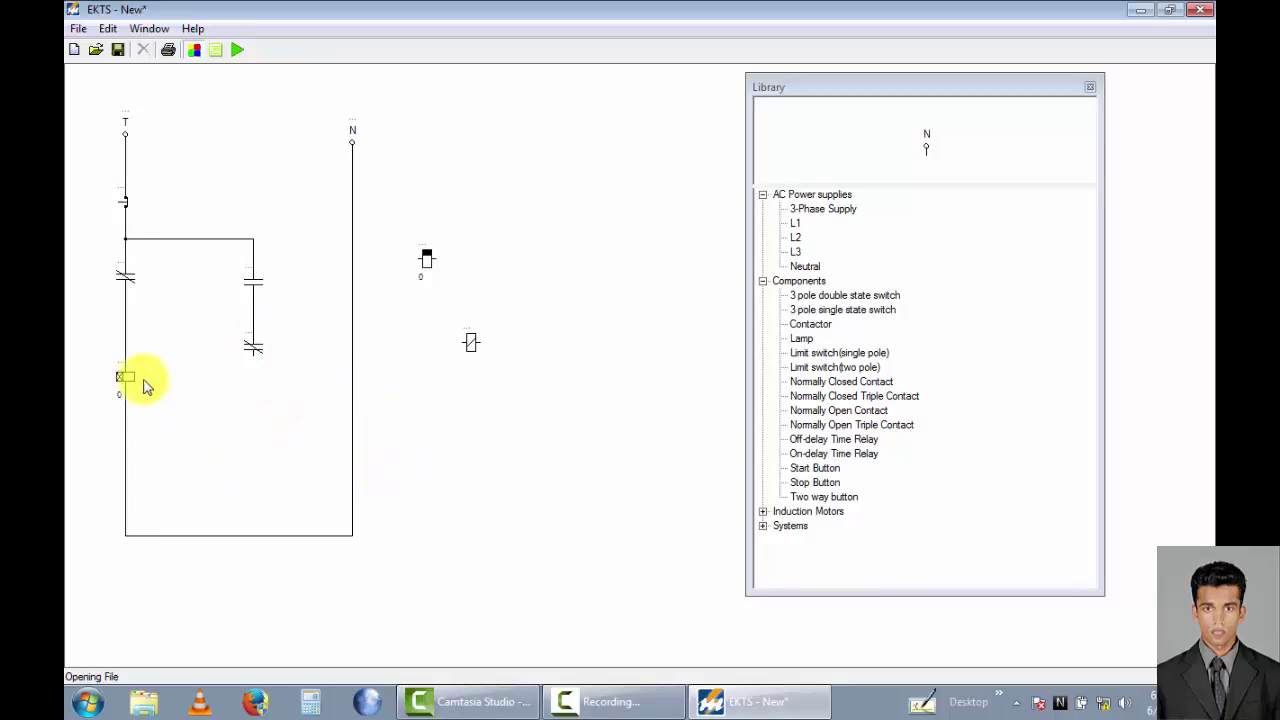
{"action": "left_click_drag", "start_coordinate": [126, 376], "coordinate": [128, 424]}
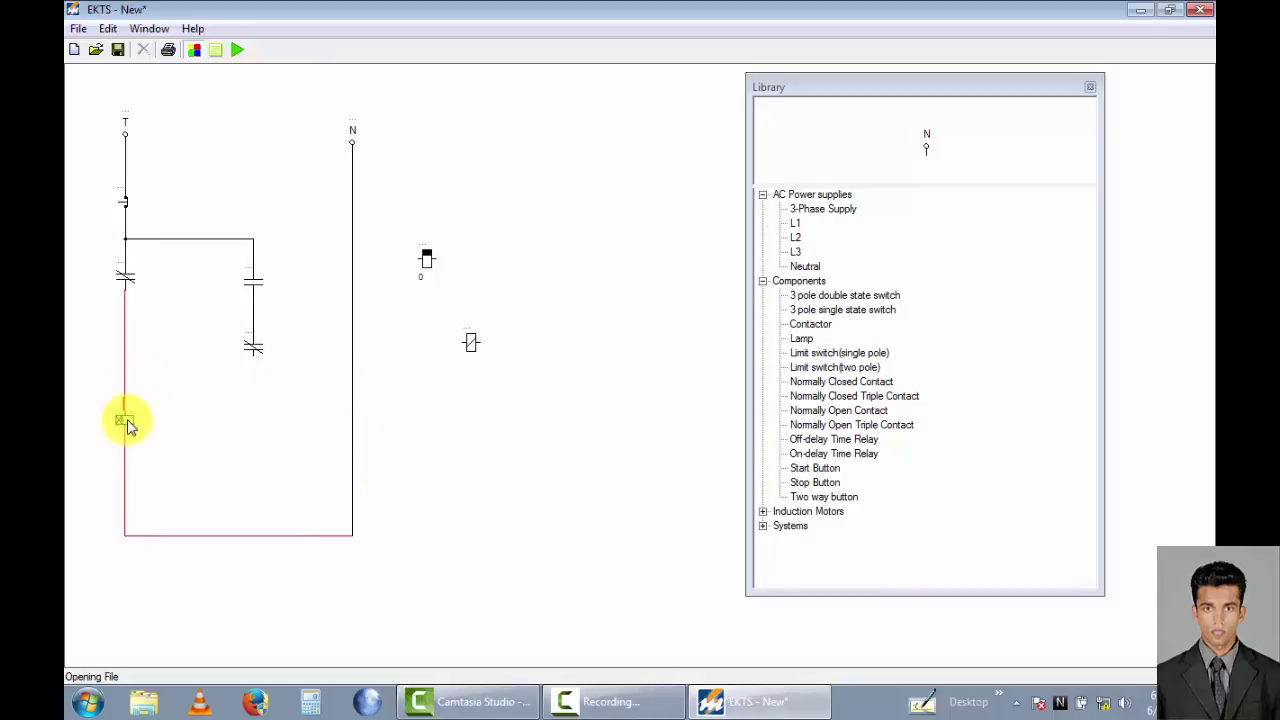
{"action": "left_click", "coordinate": [471, 343]}
Place the contactor coil beside the relay, tap its top horizontally to the left line, and join the closed contact's wire
{"action": "left_click_drag", "start_coordinate": [471, 343], "coordinate": [203, 425]}
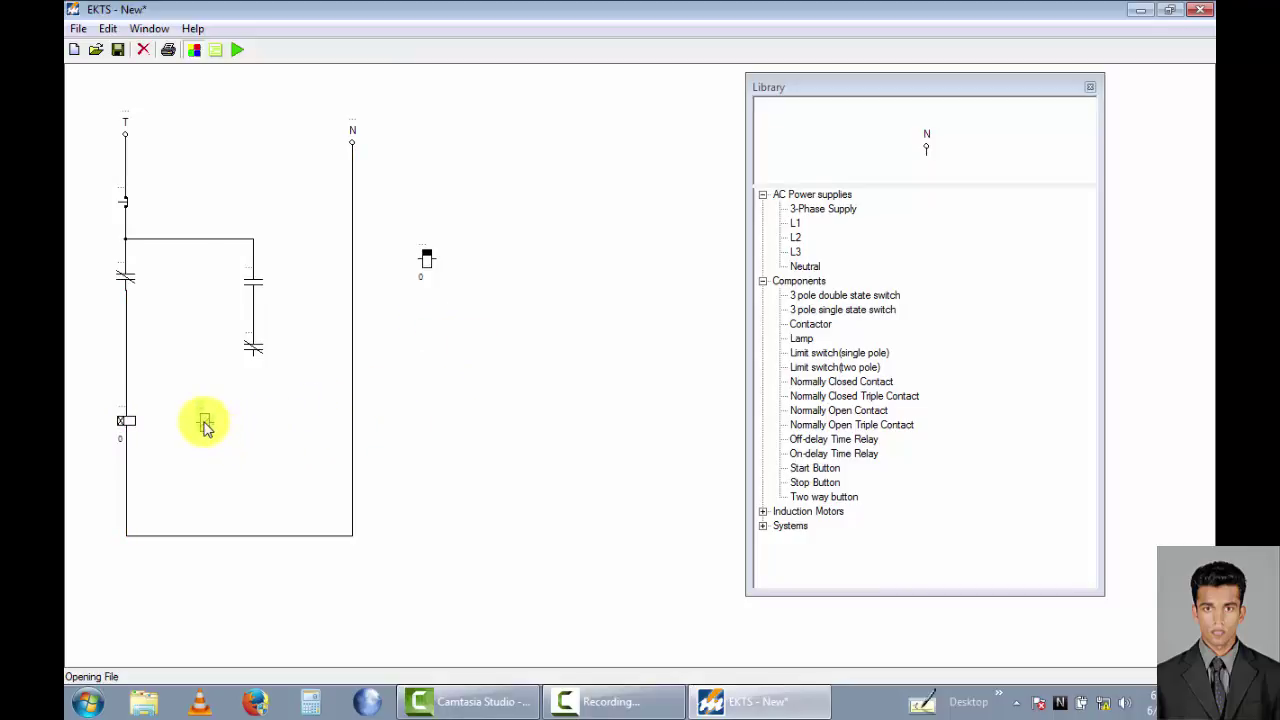
{"action": "right_click", "coordinate": [201, 428]}
{"action": "mouse_move", "coordinate": [248, 435]}
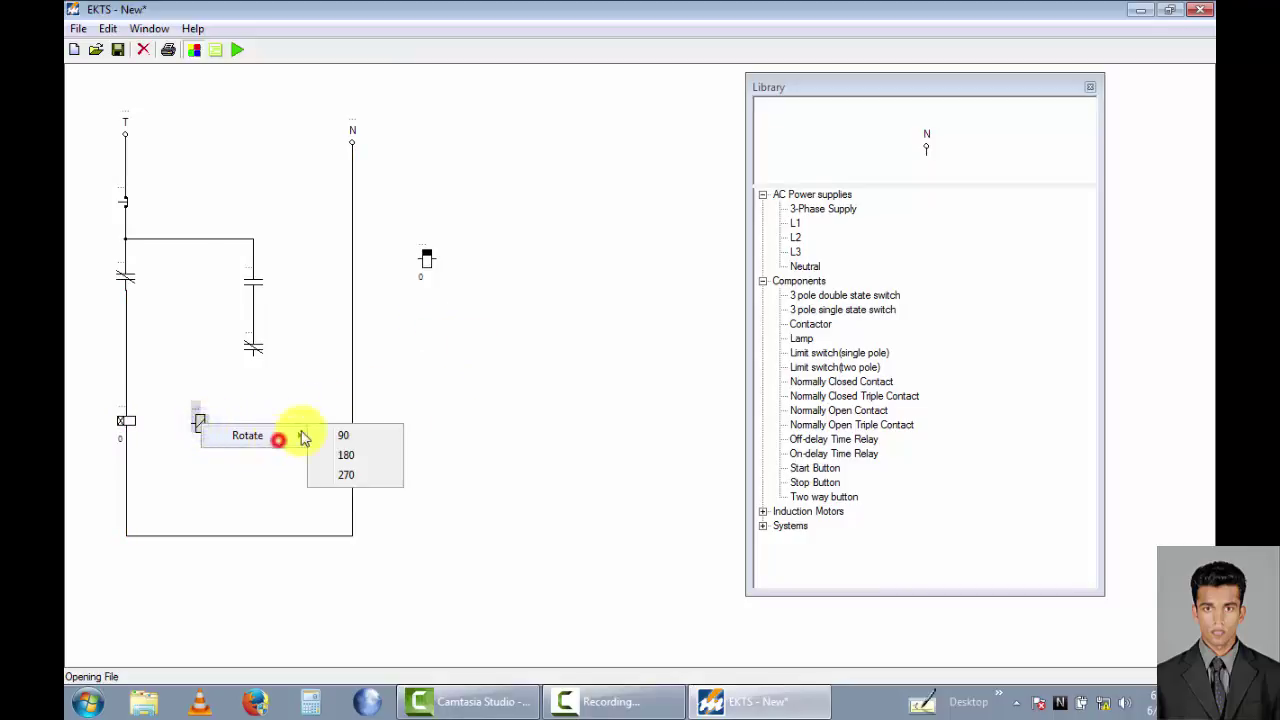
{"action": "left_click", "coordinate": [363, 436]}
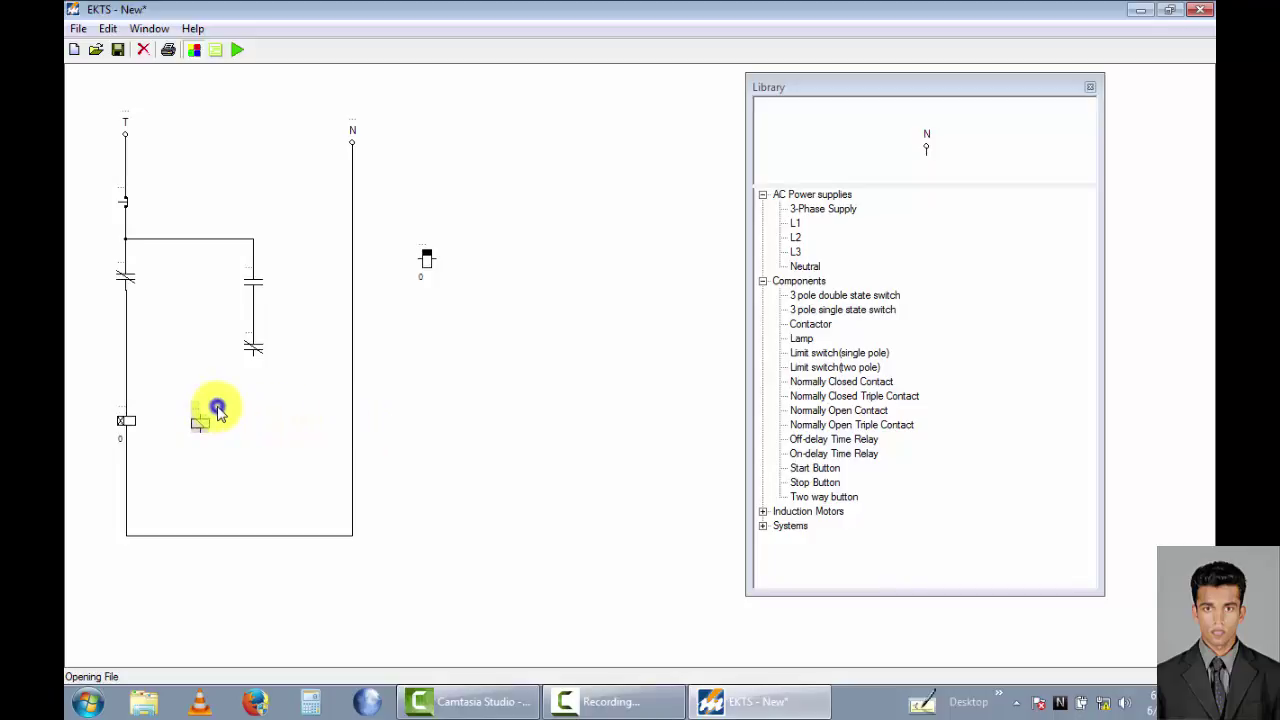
{"action": "left_click", "coordinate": [203, 421]}
{"action": "left_click", "coordinate": [201, 415]}
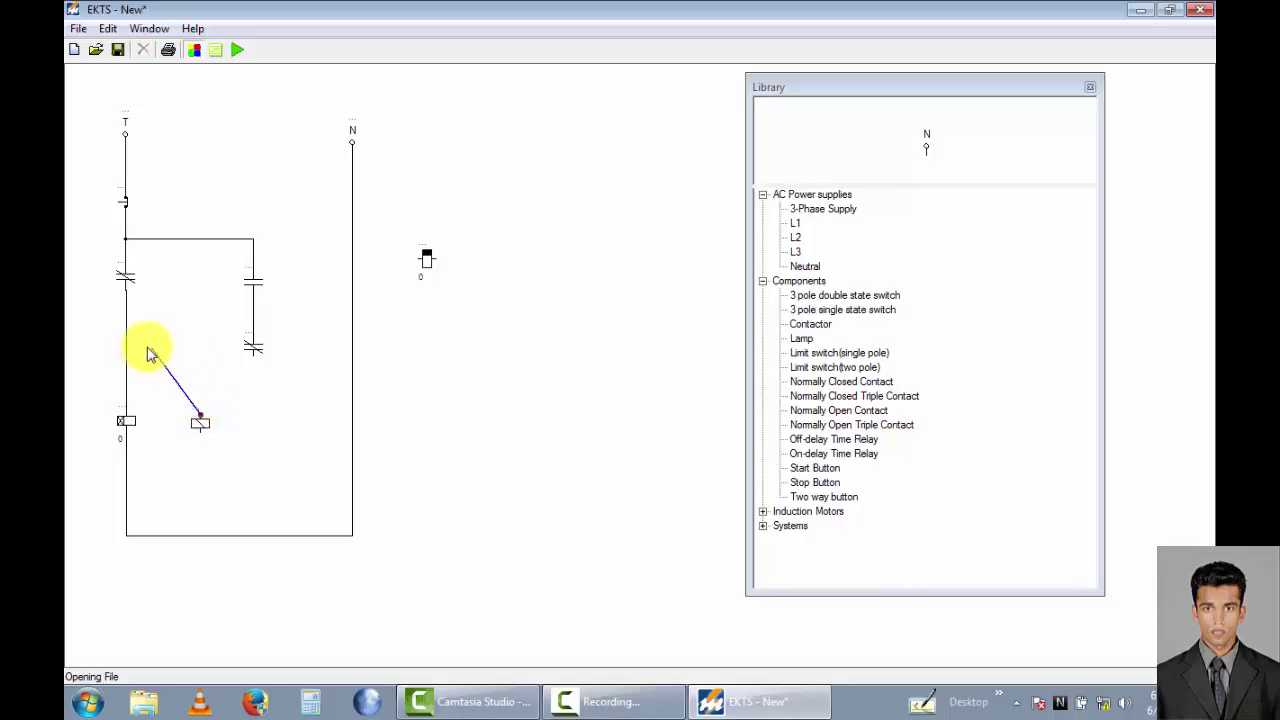
{"action": "left_click_drag", "start_coordinate": [205, 408], "coordinate": [127, 366]}
{"action": "left_click_drag", "start_coordinate": [174, 408], "coordinate": [188, 372]}
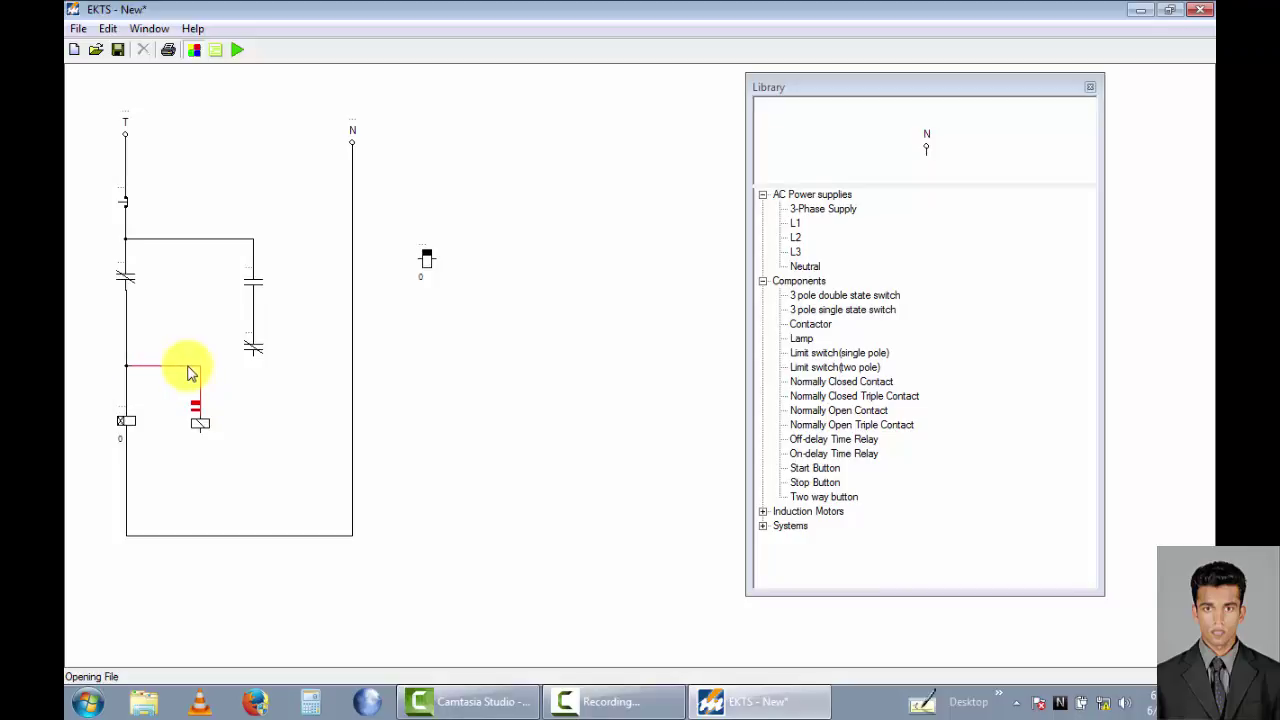
{"action": "left_click", "coordinate": [200, 338]}
{"action": "left_click", "coordinate": [251, 355]}
{"action": "left_click_drag", "start_coordinate": [234, 380], "coordinate": [196, 372]}
{"action": "left_click", "coordinate": [223, 368]}
Place the second timer relay beside the coil, rotate it 180°, and wire it to the contact above
{"action": "left_click", "coordinate": [397, 363]}
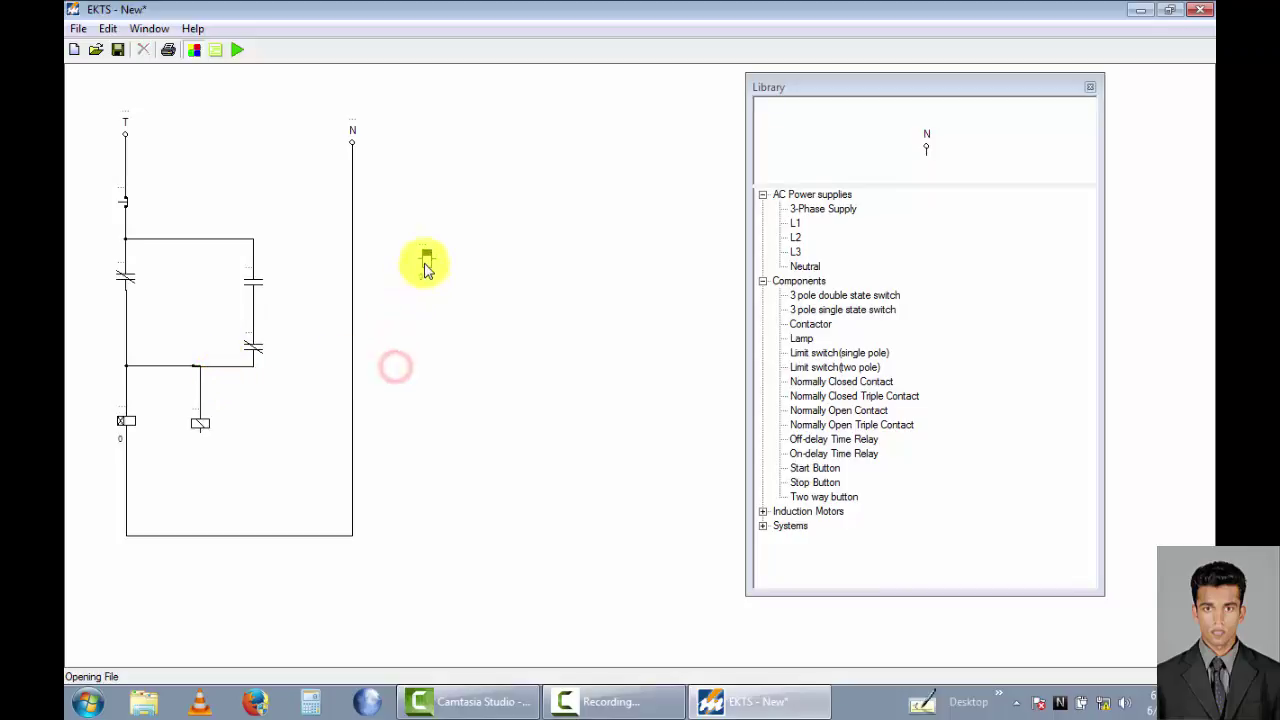
{"action": "left_click_drag", "start_coordinate": [426, 258], "coordinate": [252, 424]}
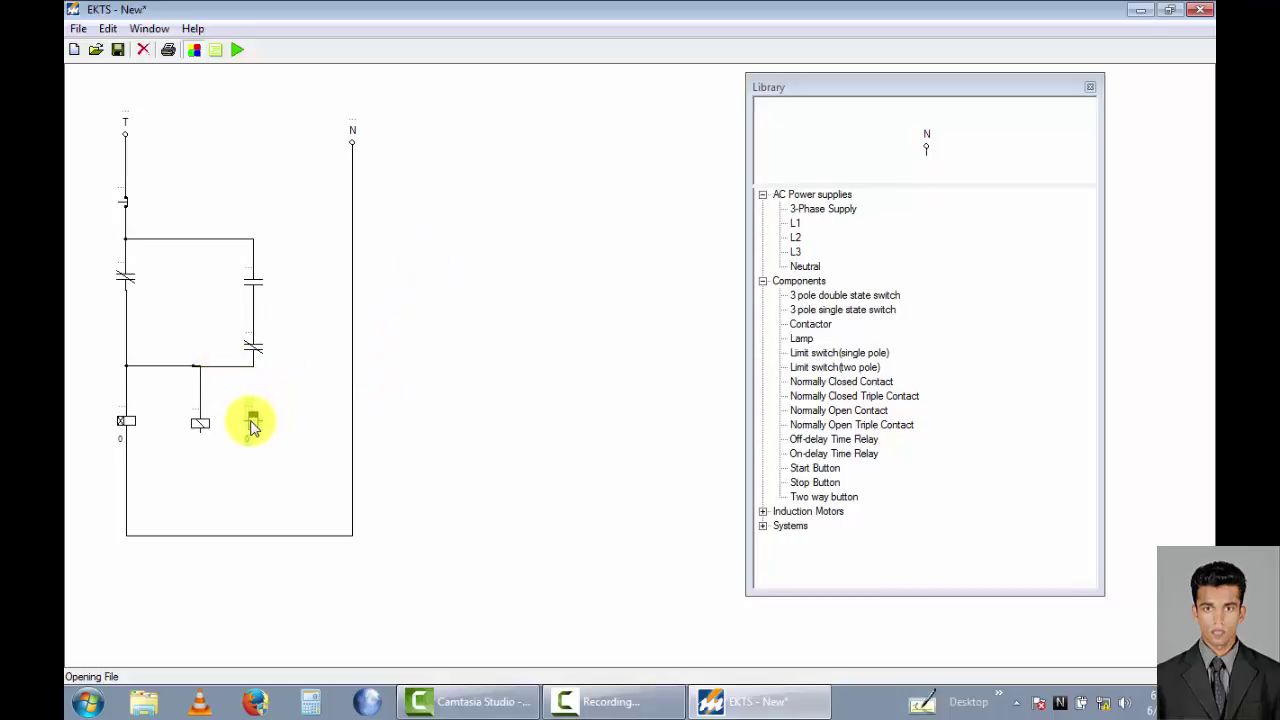
{"action": "right_click", "coordinate": [252, 424]}
{"action": "left_click", "coordinate": [303, 431]}
{"action": "left_click", "coordinate": [408, 430]}
{"action": "right_click", "coordinate": [255, 420]}
{"action": "left_click", "coordinate": [286, 430]}
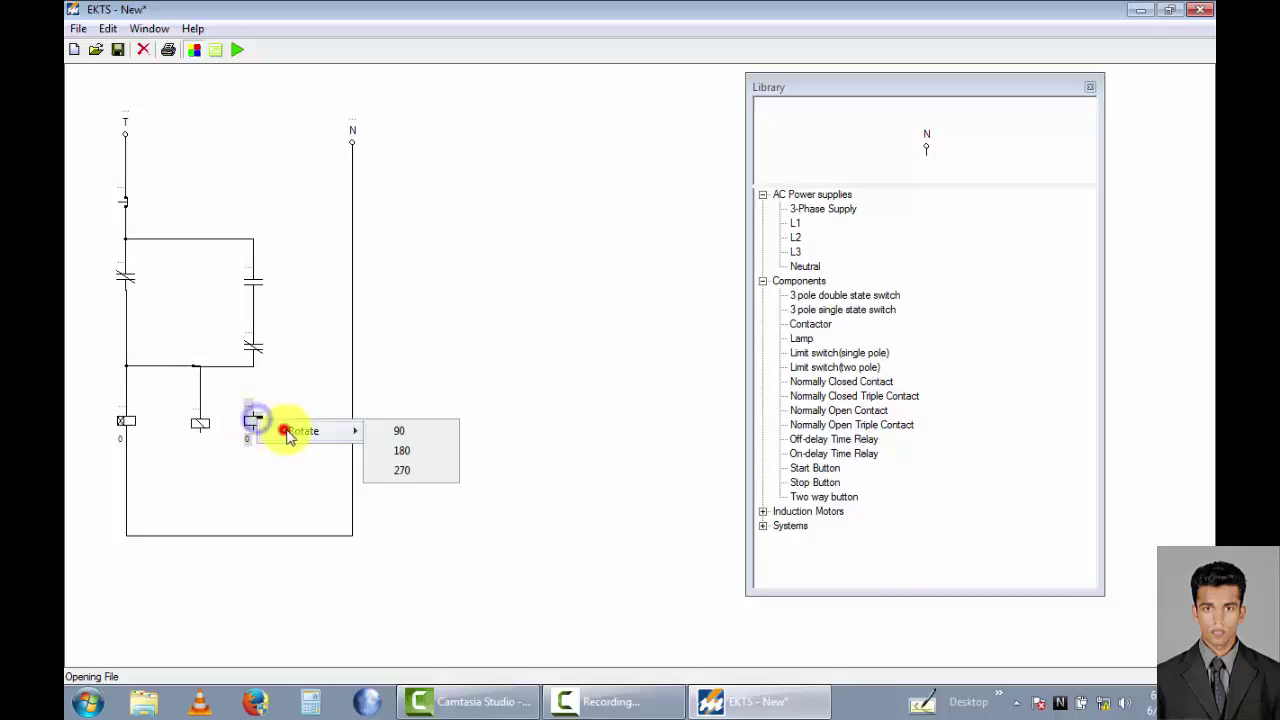
{"action": "left_click", "coordinate": [392, 450]}
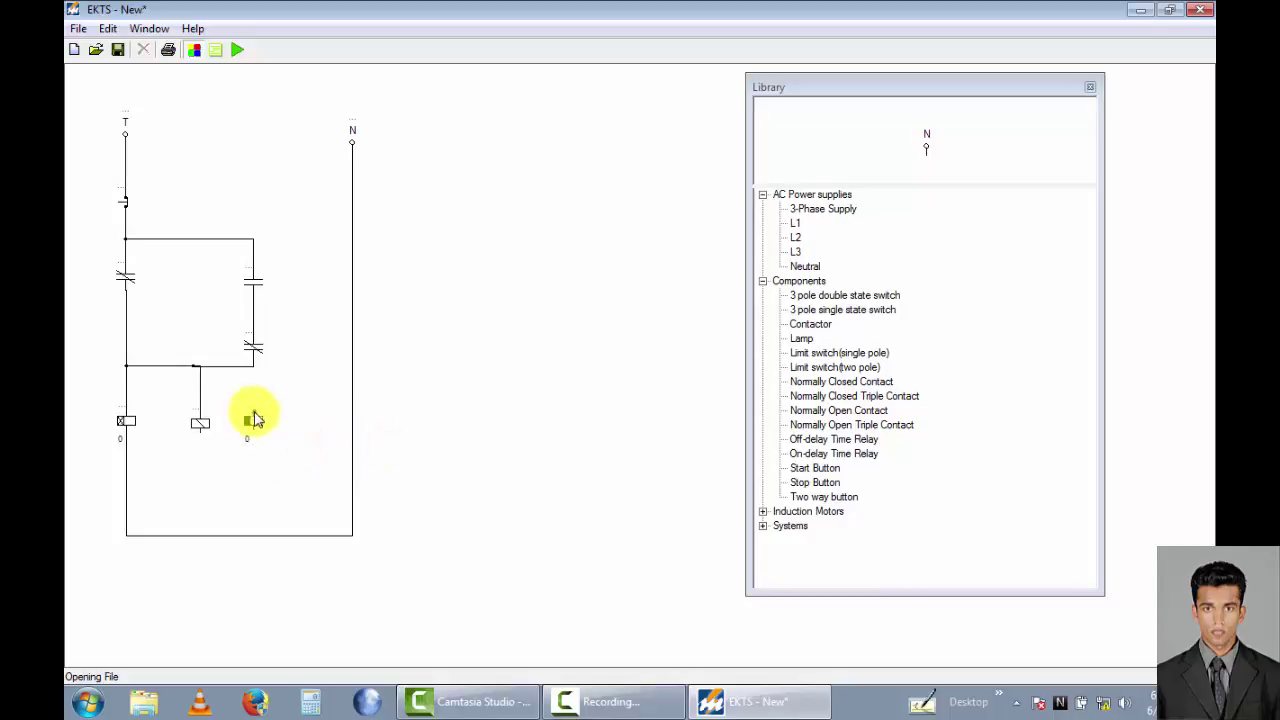
{"action": "left_click_drag", "start_coordinate": [254, 400], "coordinate": [254, 366]}
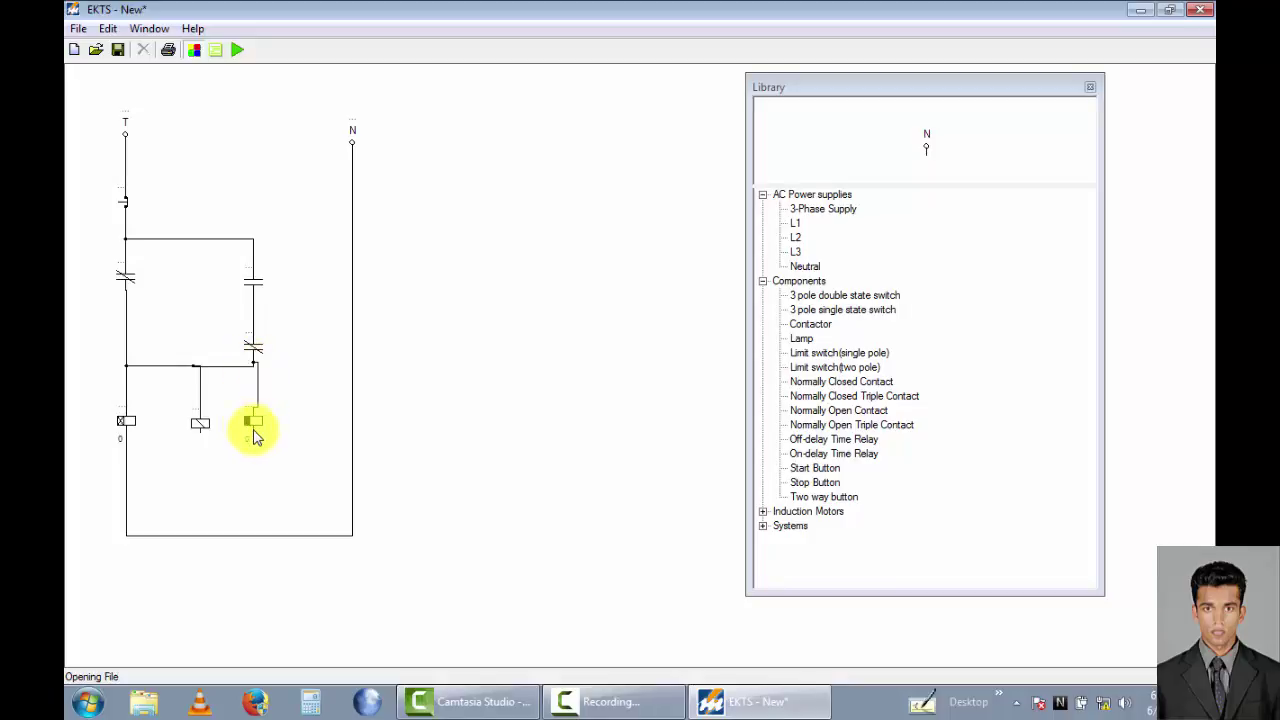
{"action": "left_click", "coordinate": [253, 425]}
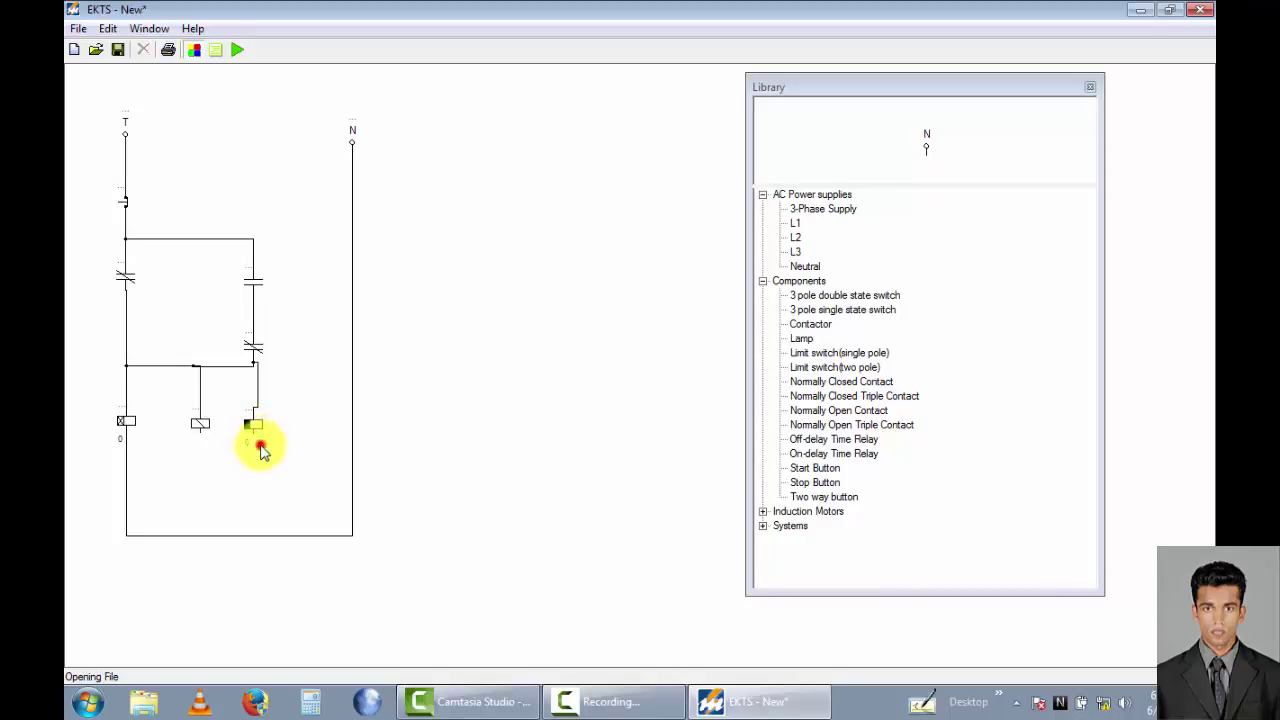
Wire the right and middle coils' bottom terminals down to the bottom rail
{"action": "left_click_drag", "start_coordinate": [254, 436], "coordinate": [252, 536]}
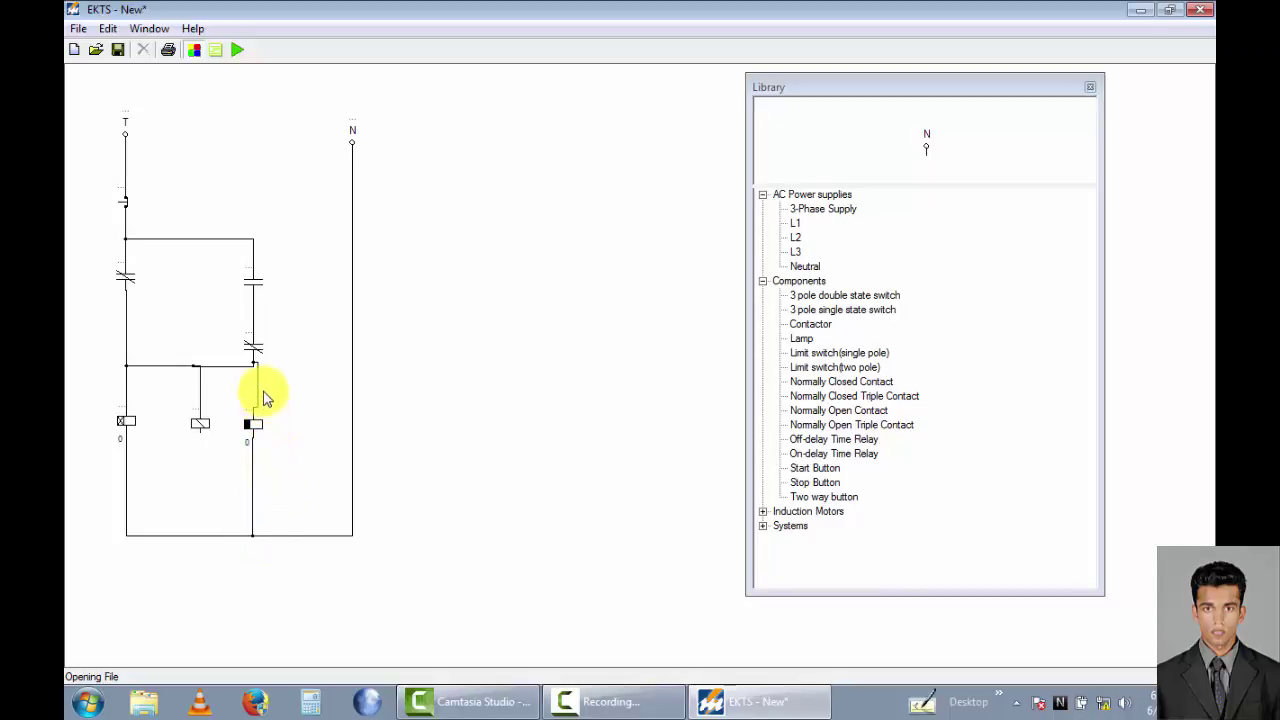
{"action": "left_click", "coordinate": [254, 400]}
{"action": "left_click_drag", "start_coordinate": [203, 440], "coordinate": [199, 540]}
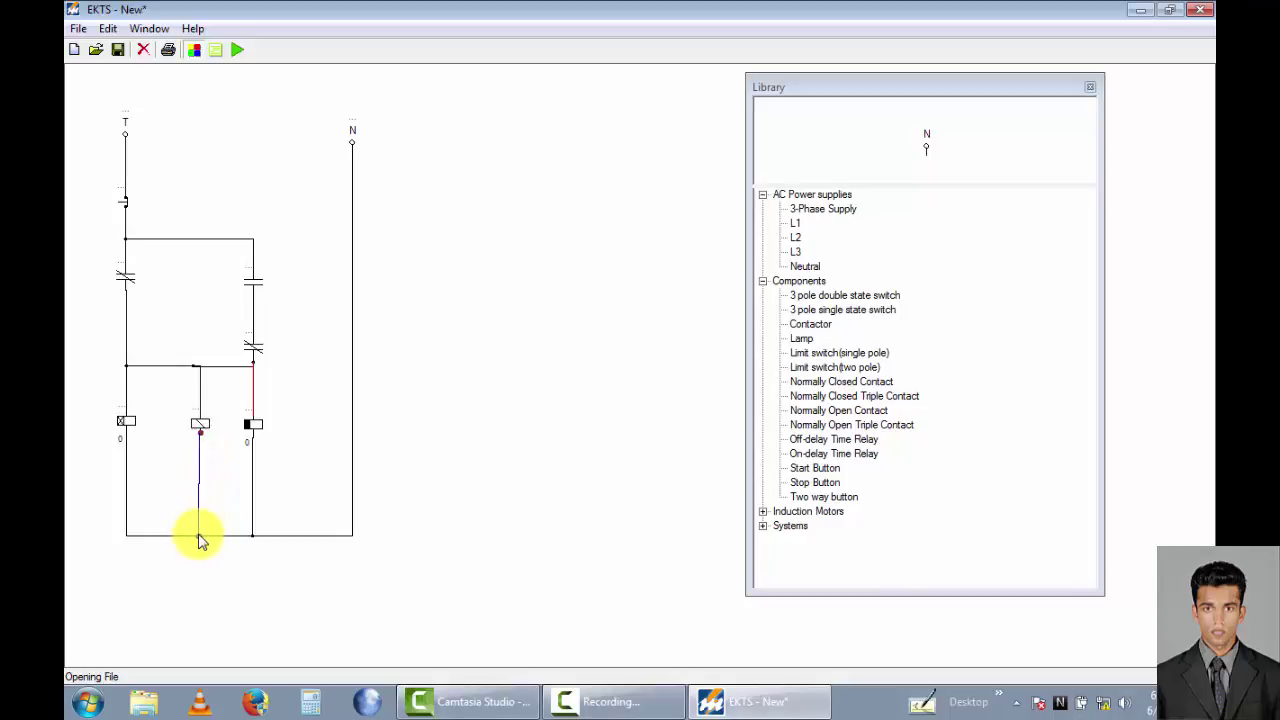
{"action": "left_click_drag", "start_coordinate": [199, 540], "coordinate": [200, 536]}
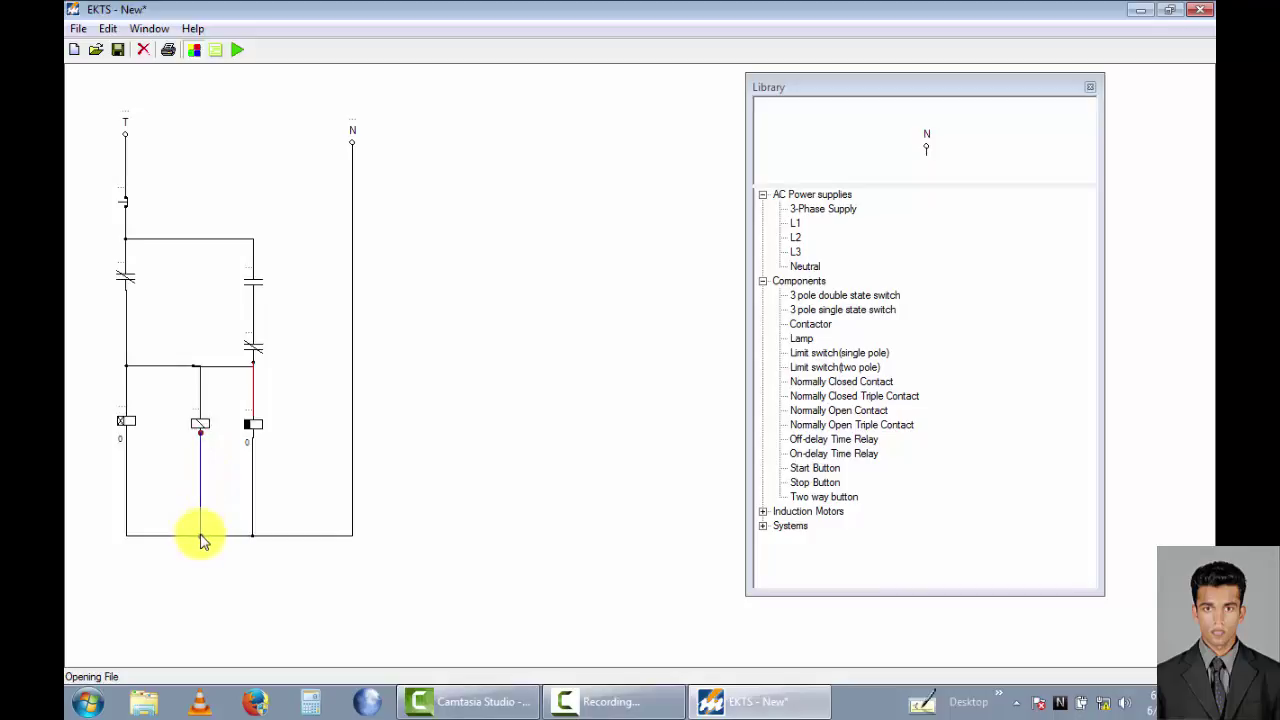
Add a 'Control circuit' description text label above the diagram between T and N
{"action": "left_click", "coordinate": [148, 28]}
{"action": "left_click", "coordinate": [107, 28]}
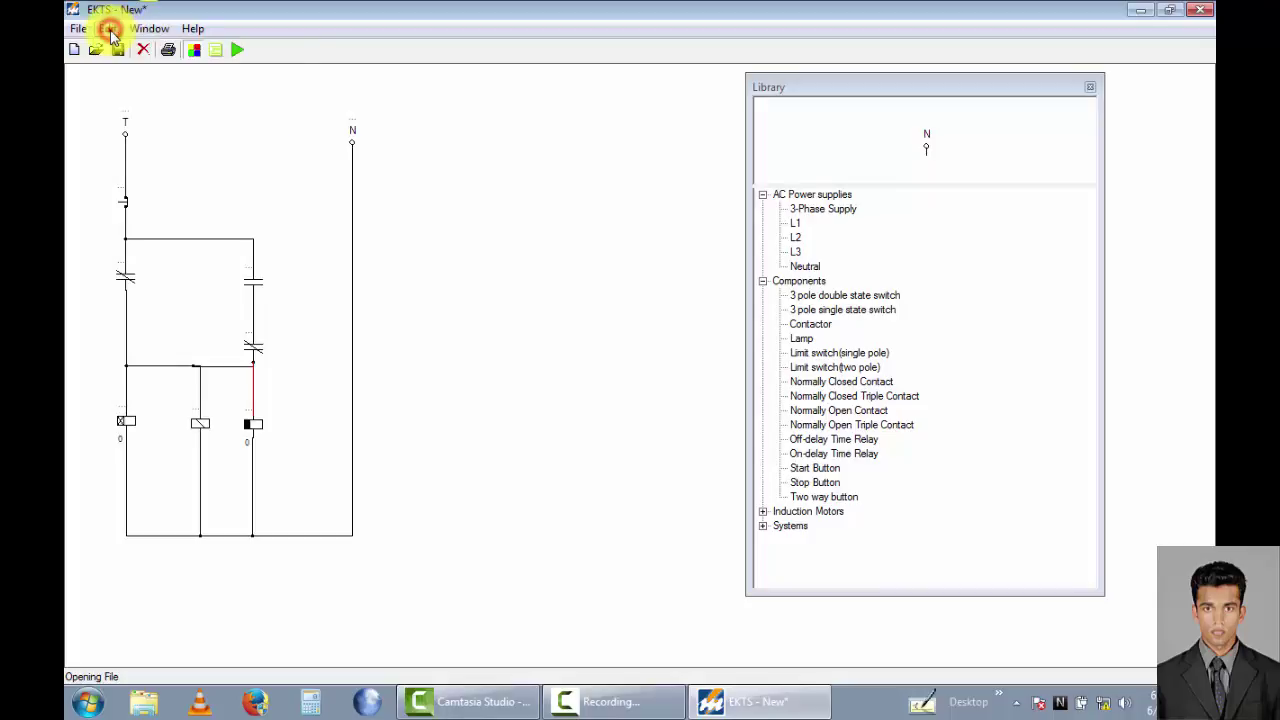
{"action": "left_click", "coordinate": [112, 49]}
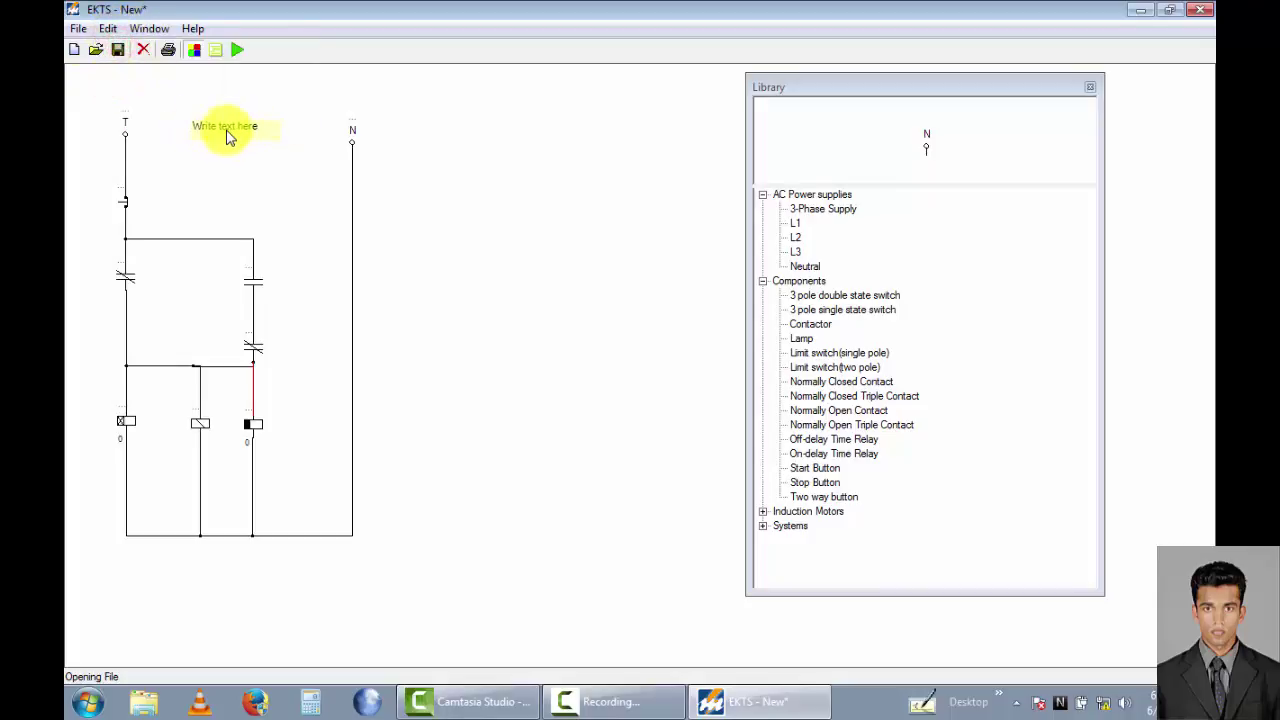
{"action": "left_click", "coordinate": [238, 127]}
{"action": "type", "text": "c"}
{"action": "key", "text": "BackSpace"}
{"action": "left_click", "coordinate": [305, 220]}
Give the start button at the head of the left branch the label OFF
{"action": "left_click", "coordinate": [117, 192]}
{"action": "type", "text": "start"}
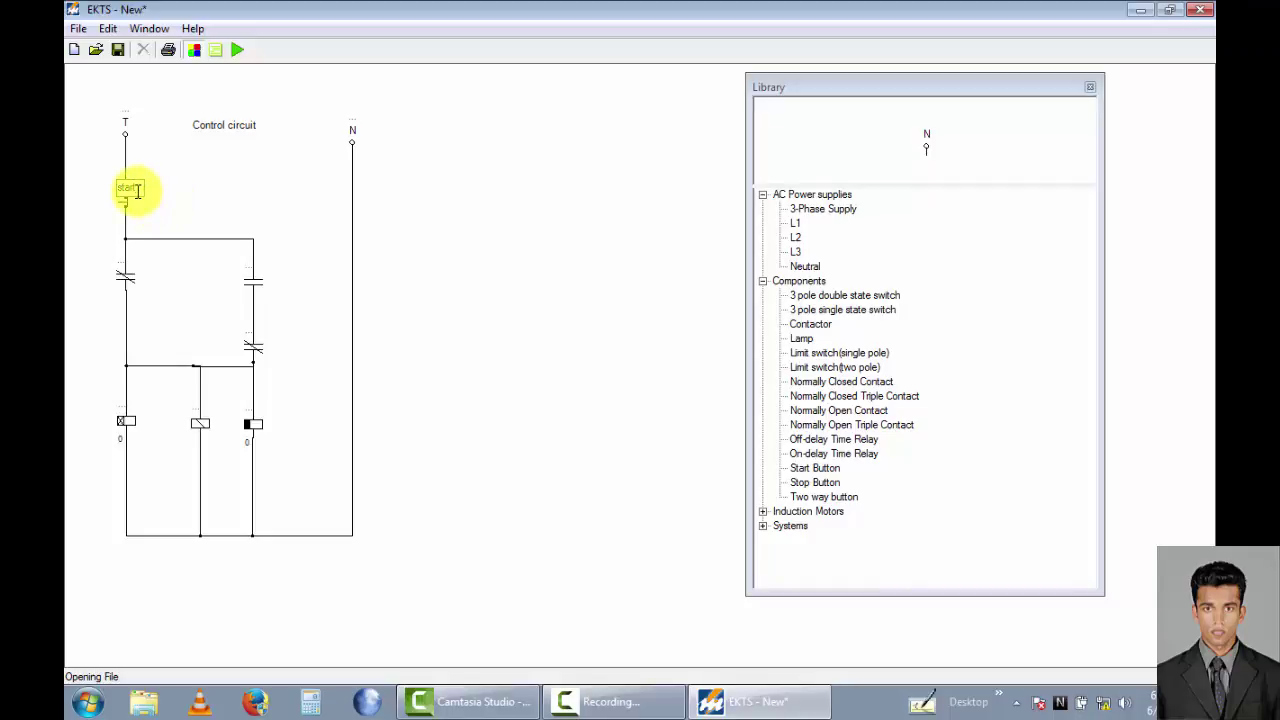
{"action": "left_click", "coordinate": [130, 189]}
{"action": "type", "text": "OFF"}
{"action": "key", "text": "Return"}
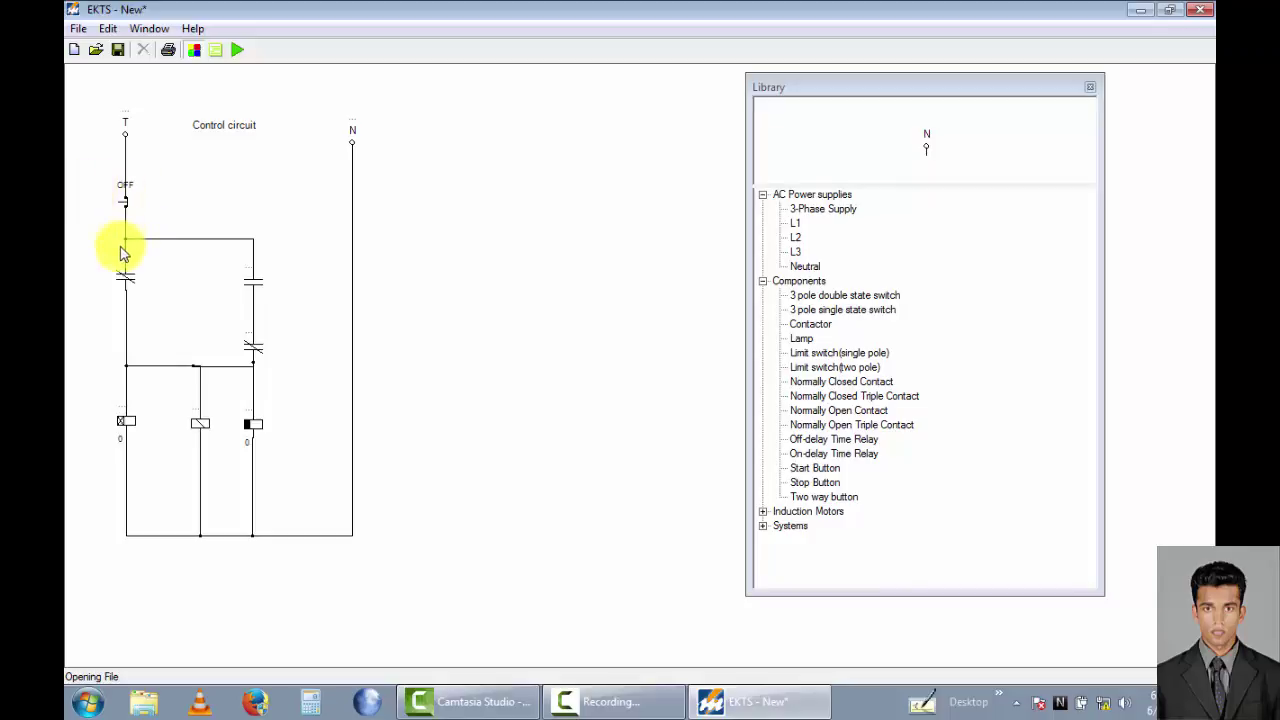
Label the three coils T1, K1 and T2
{"action": "left_click", "coordinate": [119, 265]}
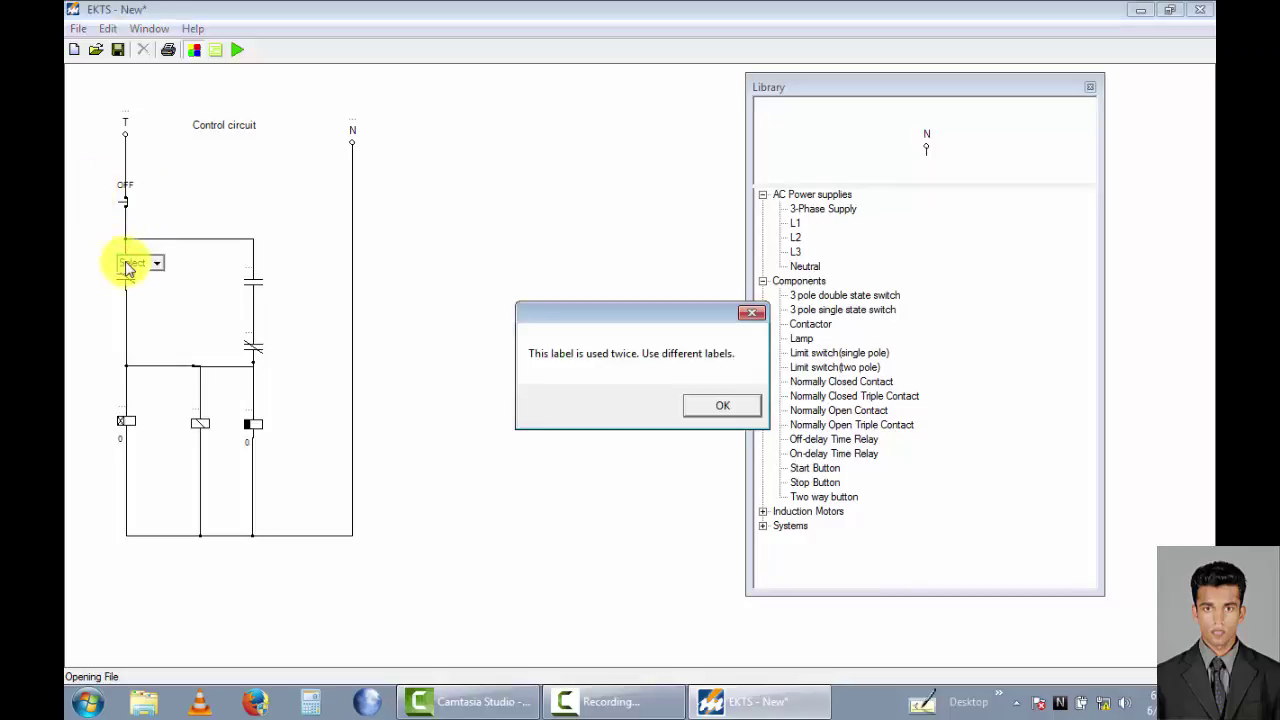
{"action": "left_click", "coordinate": [718, 402]}
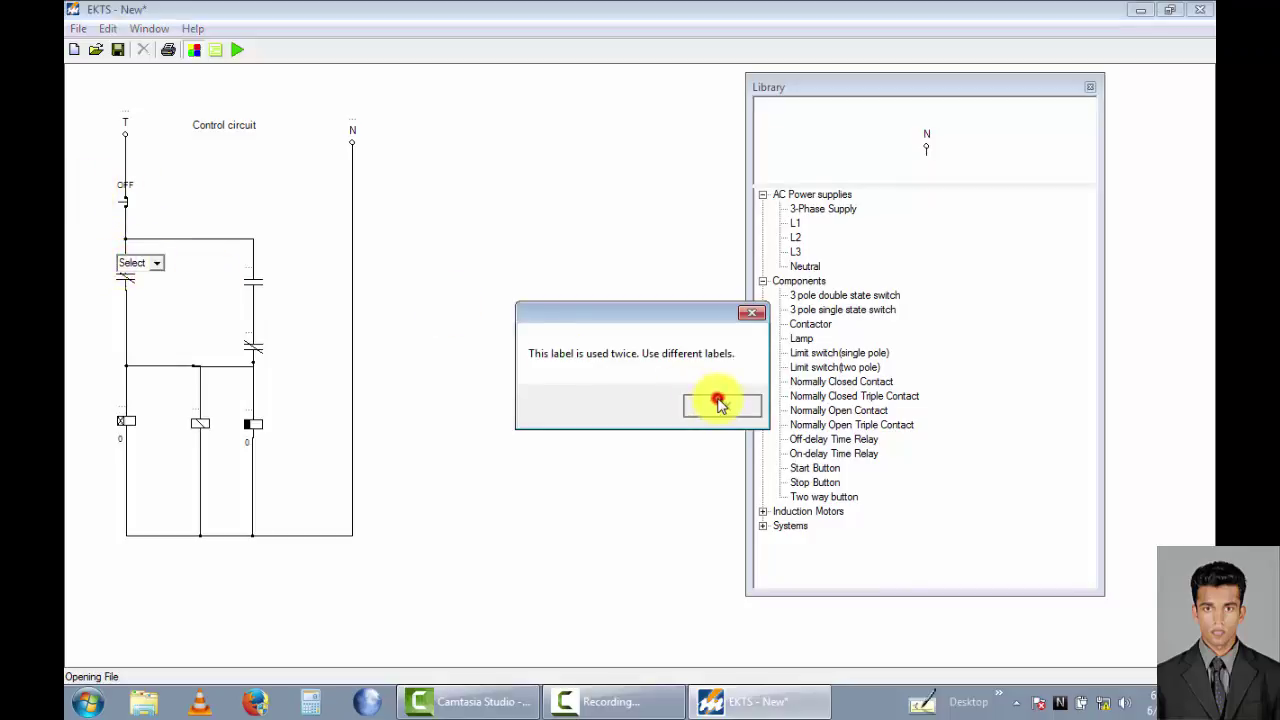
{"action": "left_click", "coordinate": [251, 416]}
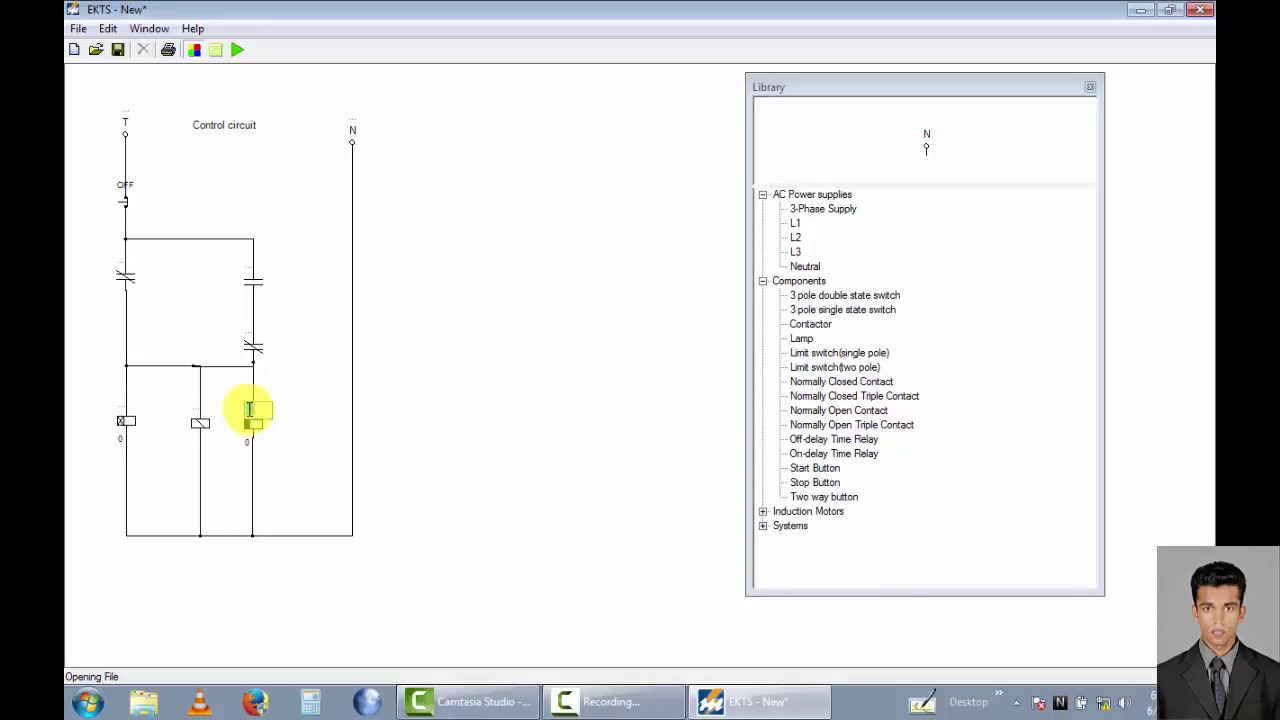
{"action": "type", "text": "T2"}
{"action": "left_click", "coordinate": [200, 408]}
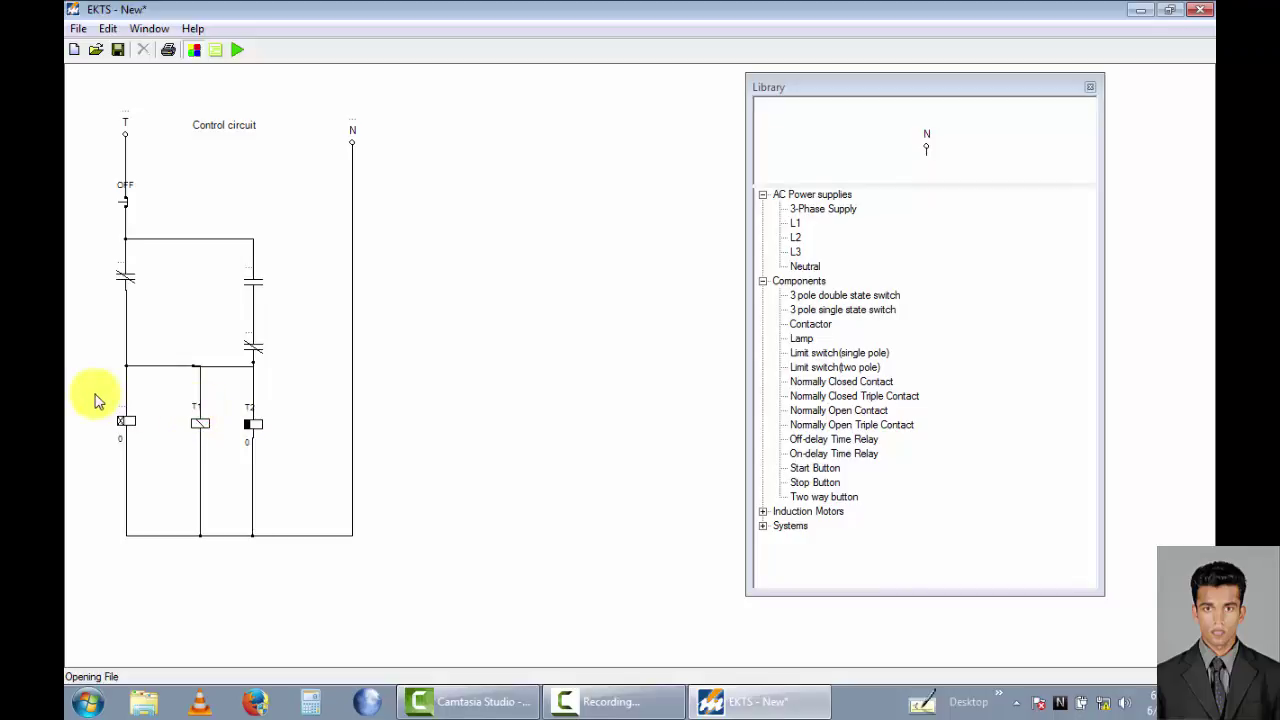
{"action": "left_click", "coordinate": [199, 410]}
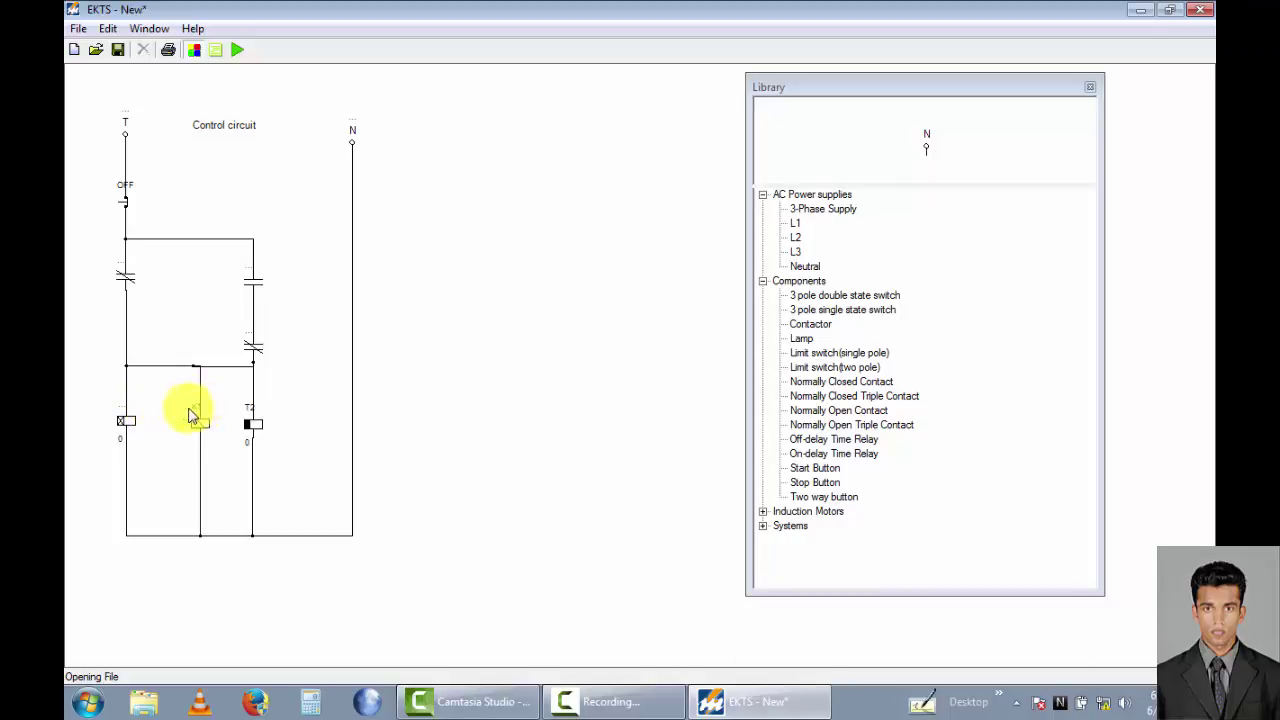
{"action": "left_click", "coordinate": [124, 411]}
{"action": "type", "text": "T1"}
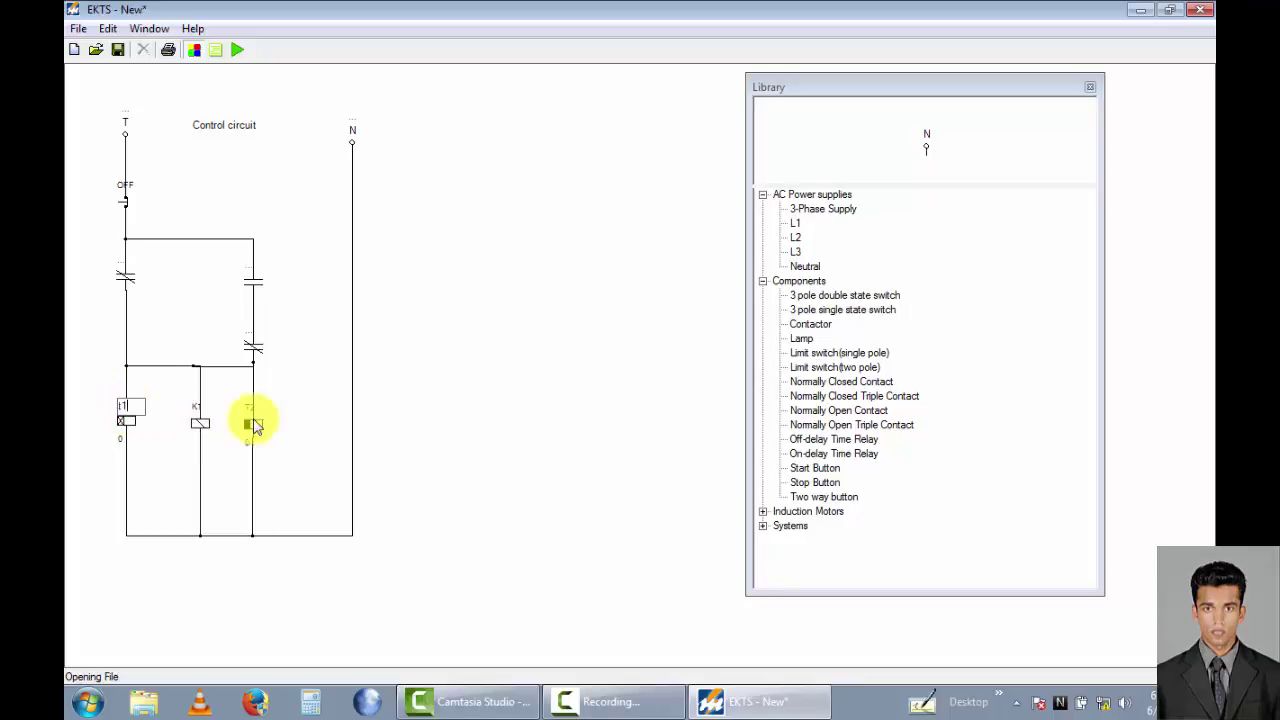
Tag the lower right contact T1 and the upper right contact K1
{"action": "left_click", "coordinate": [249, 339]}
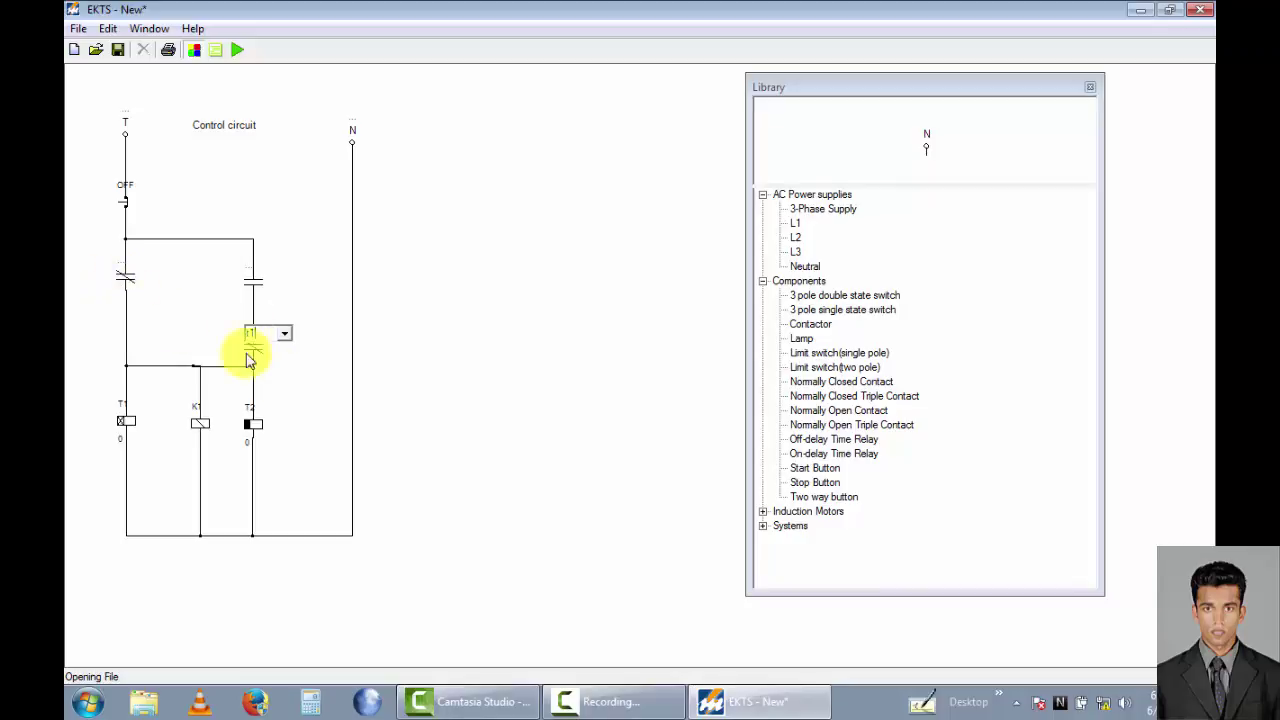
{"action": "left_click", "coordinate": [341, 393]}
{"action": "left_click", "coordinate": [250, 338]}
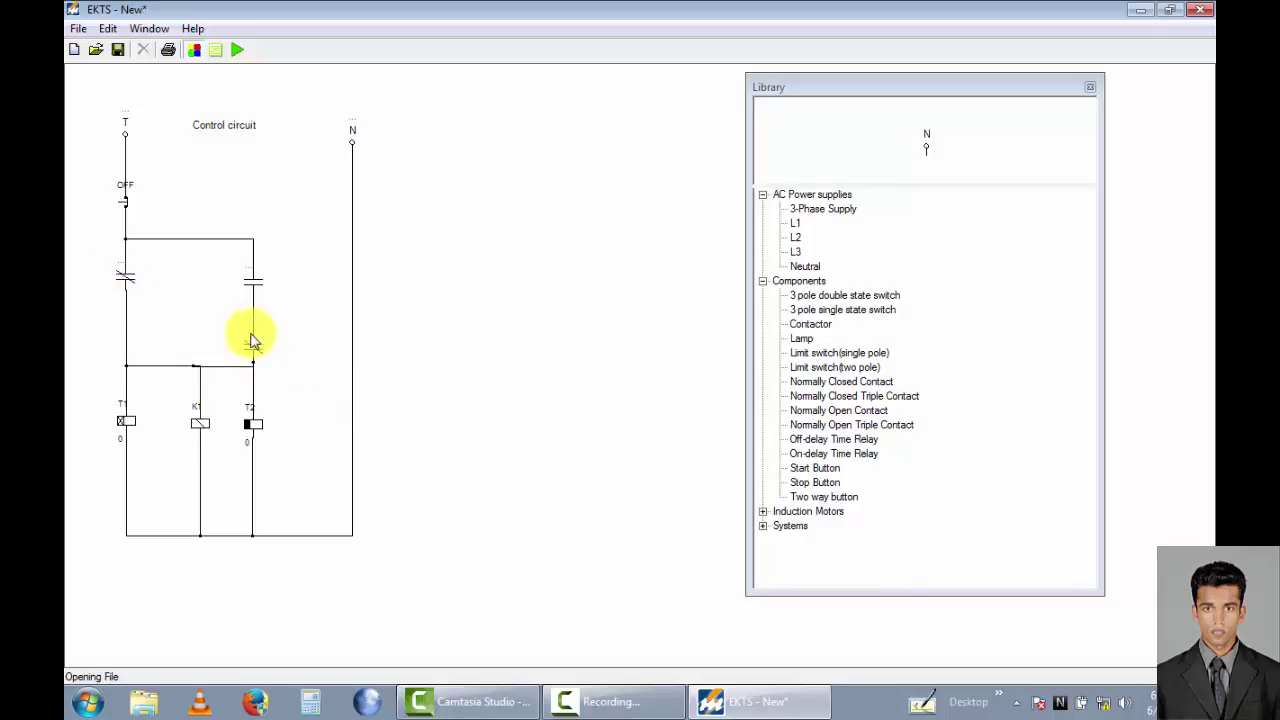
{"action": "left_click", "coordinate": [249, 337]}
{"action": "left_click", "coordinate": [285, 334]}
{"action": "left_click", "coordinate": [272, 363]}
{"action": "left_click", "coordinate": [277, 391]}
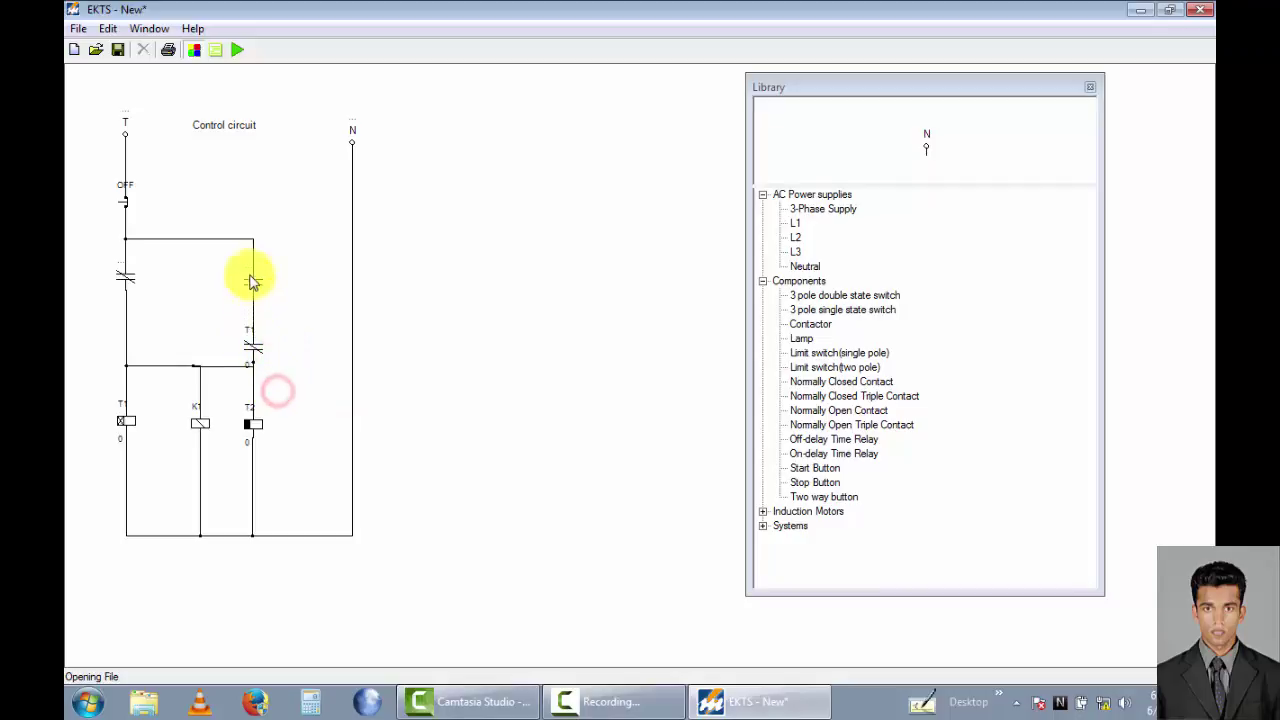
{"action": "left_click", "coordinate": [251, 264]}
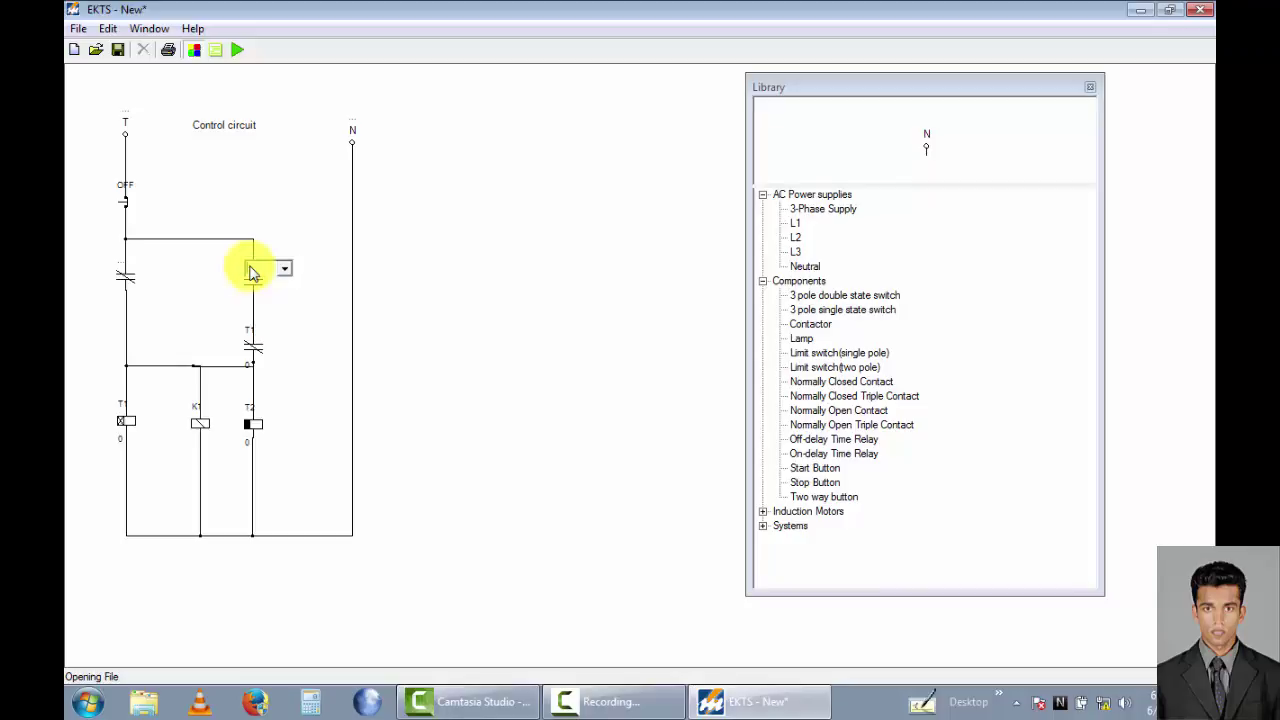
{"action": "left_click", "coordinate": [283, 268]}
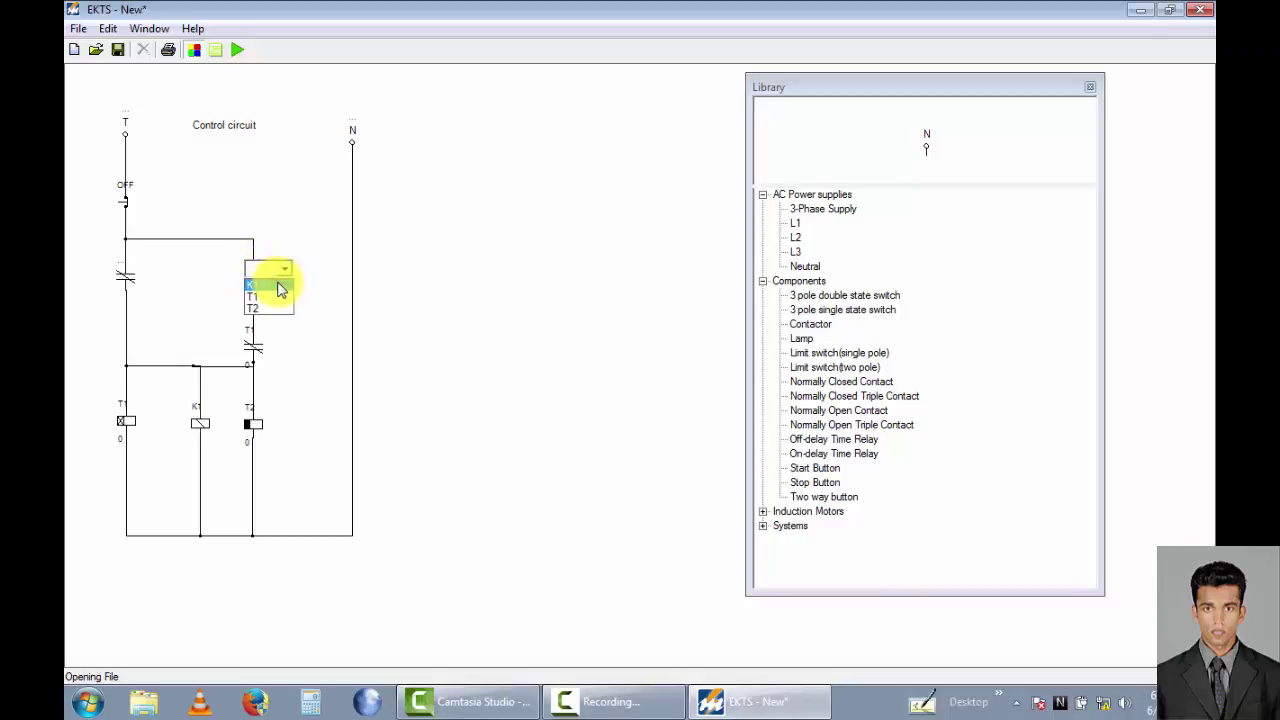
{"action": "left_click", "coordinate": [279, 287]}
{"action": "left_click", "coordinate": [296, 311]}
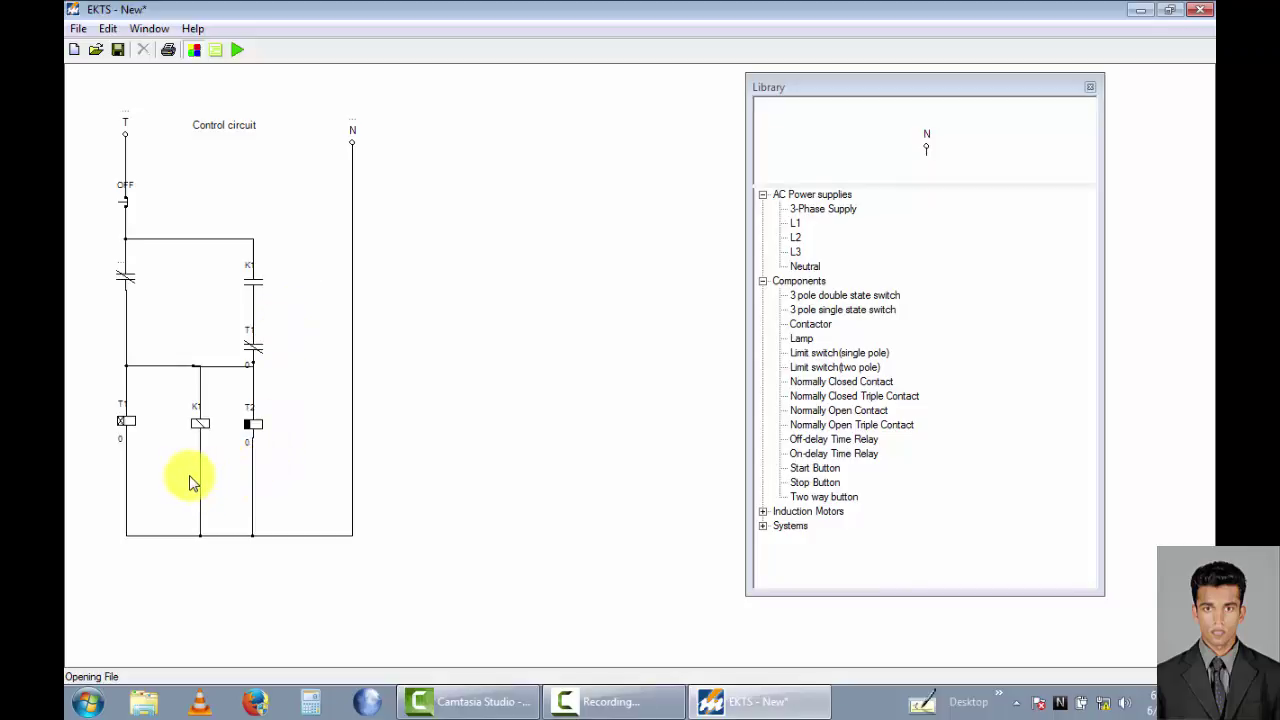
Set the delay of both timers T1 and T2 to 8
{"action": "left_click", "coordinate": [122, 440]}
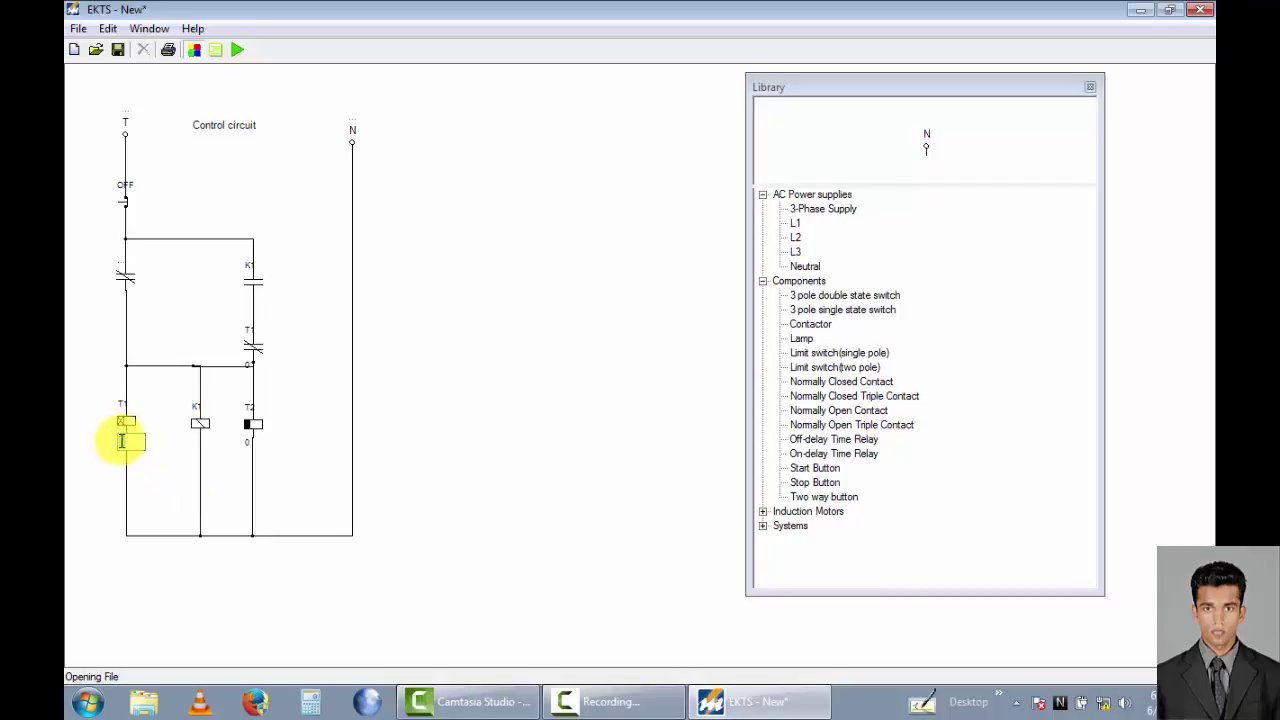
{"action": "key", "text": "Return"}
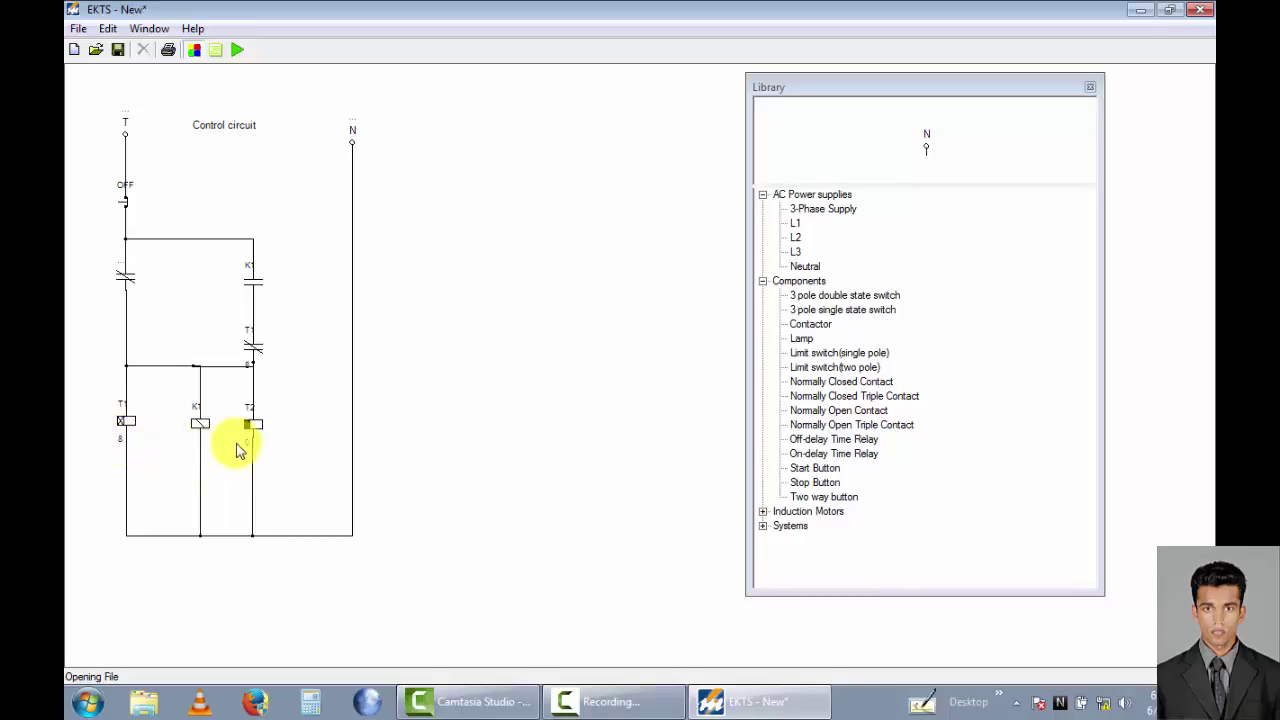
{"action": "left_click", "coordinate": [246, 450]}
{"action": "key", "text": "Return"}
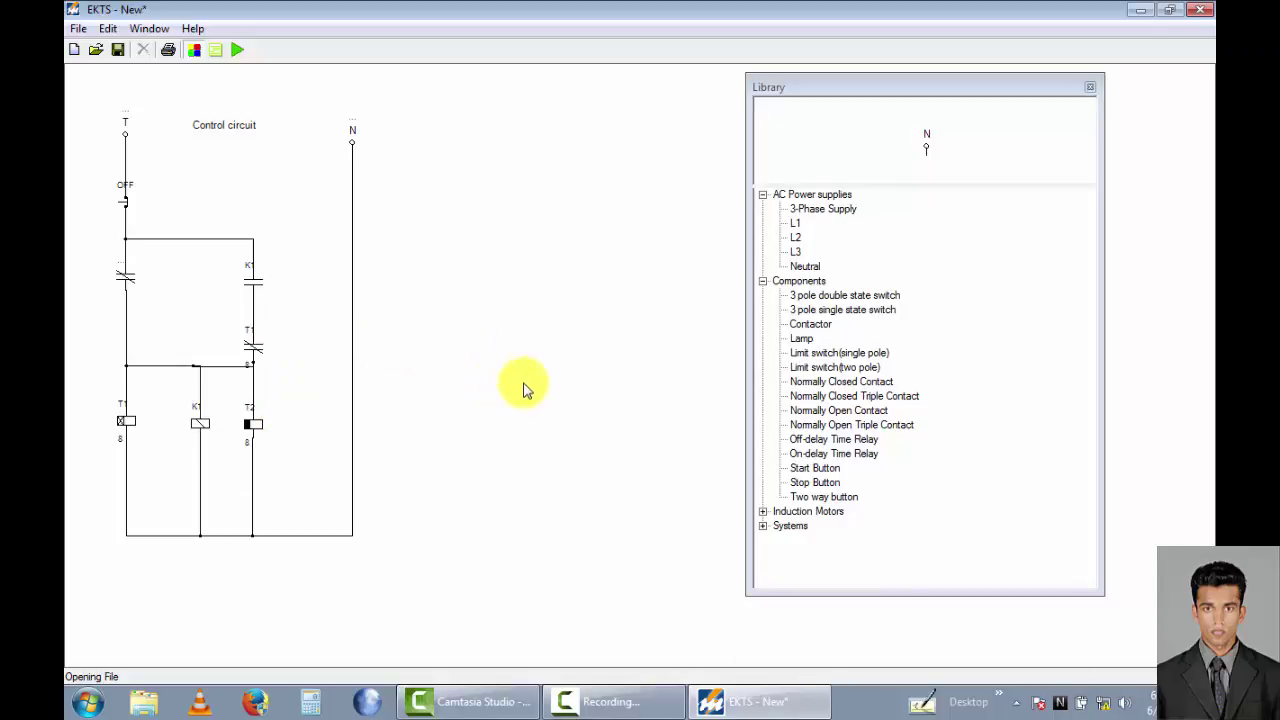
Place an RST supply right of the control circuit and a 90°-rotated triple contact below it
{"action": "left_click", "coordinate": [822, 209]}
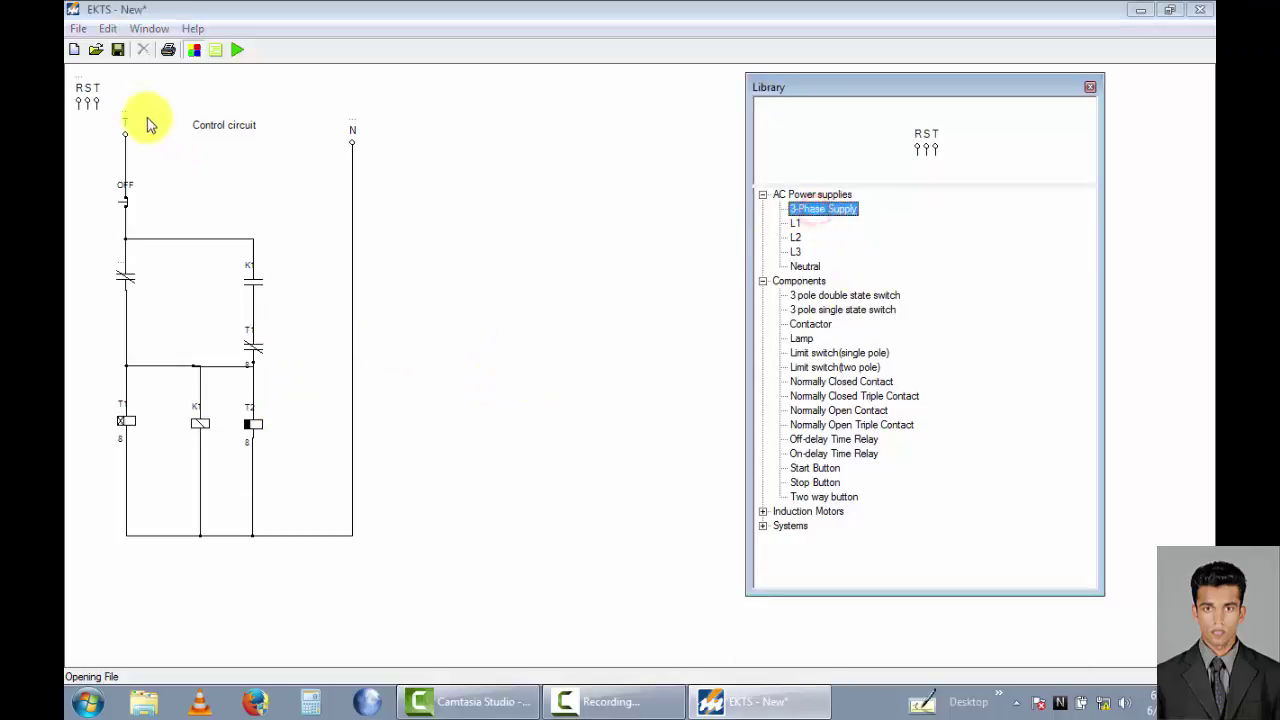
{"action": "left_click", "coordinate": [86, 104]}
{"action": "left_click_drag", "start_coordinate": [86, 107], "coordinate": [520, 147]}
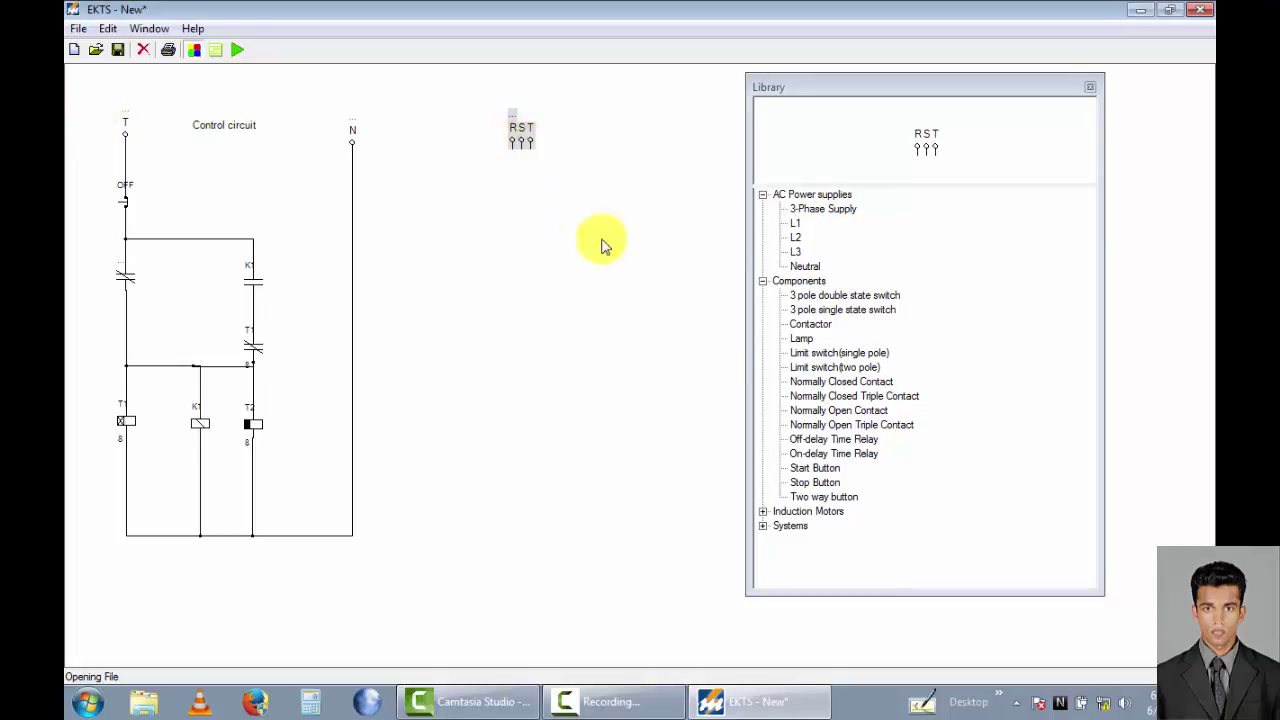
{"action": "left_click", "coordinate": [845, 426]}
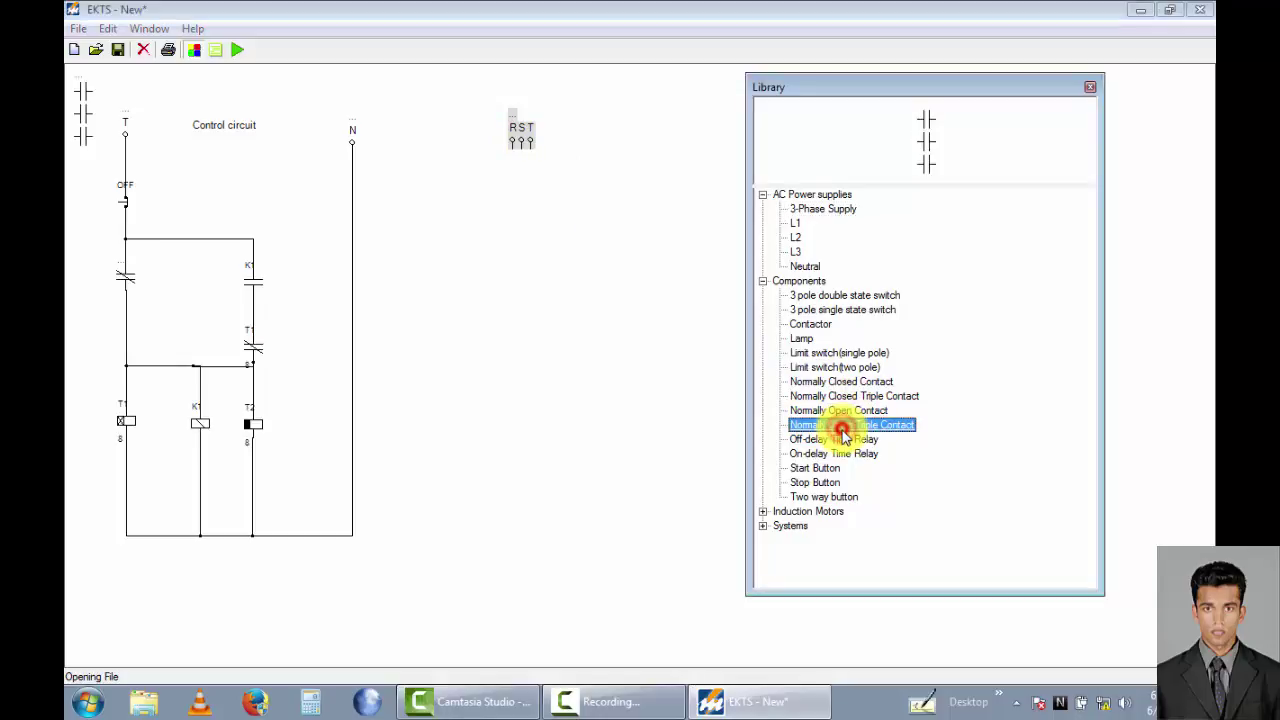
{"action": "left_click_drag", "start_coordinate": [75, 97], "coordinate": [520, 265]}
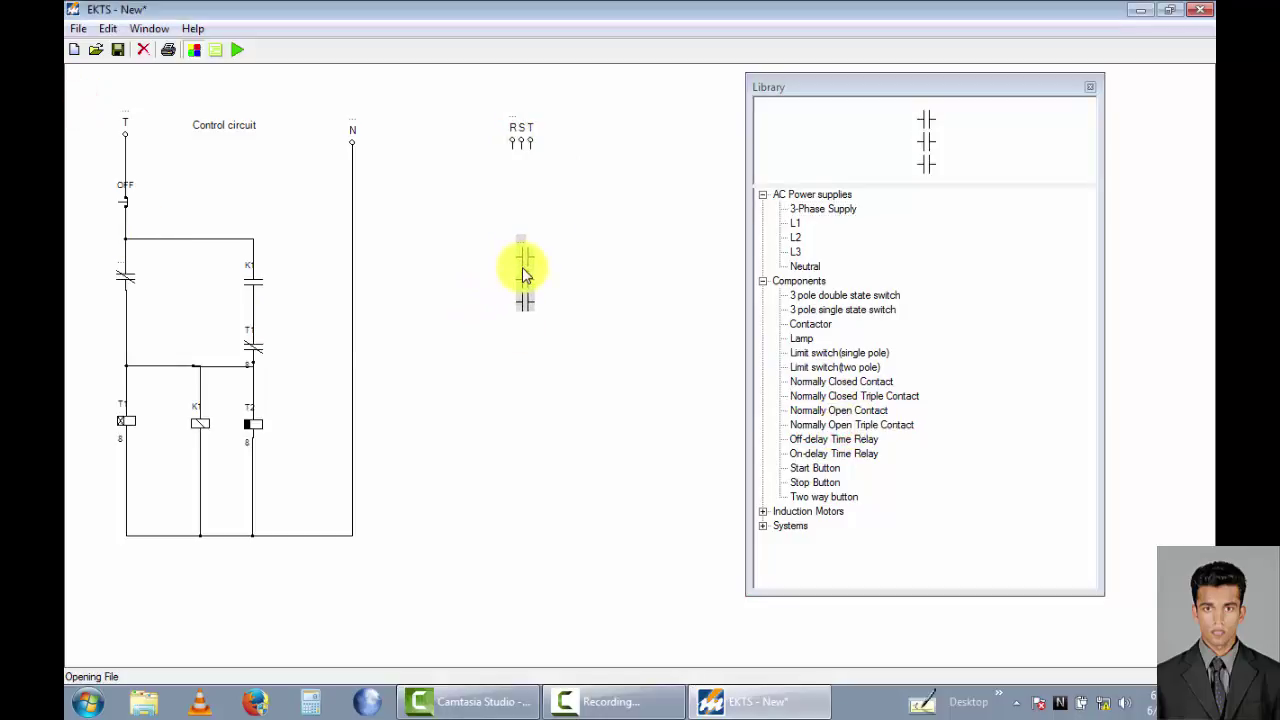
{"action": "right_click", "coordinate": [520, 265]}
{"action": "left_click", "coordinate": [662, 278]}
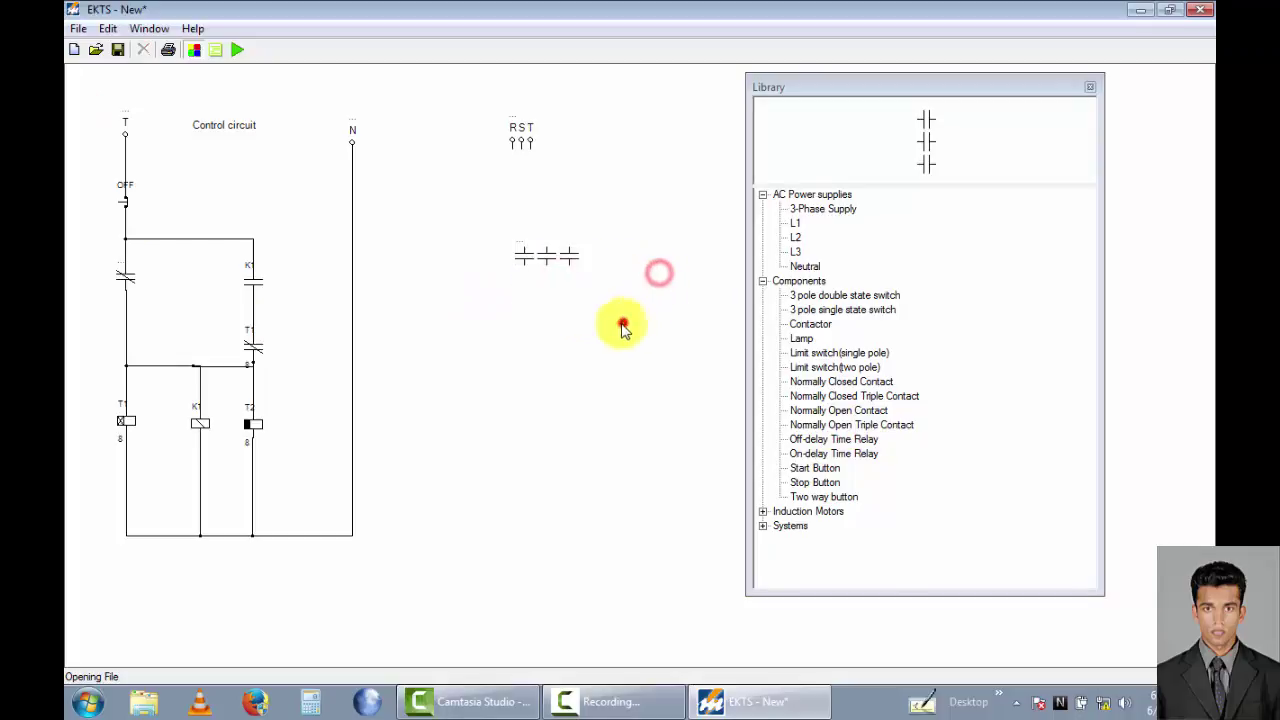
{"action": "left_click_drag", "start_coordinate": [549, 262], "coordinate": [528, 262]}
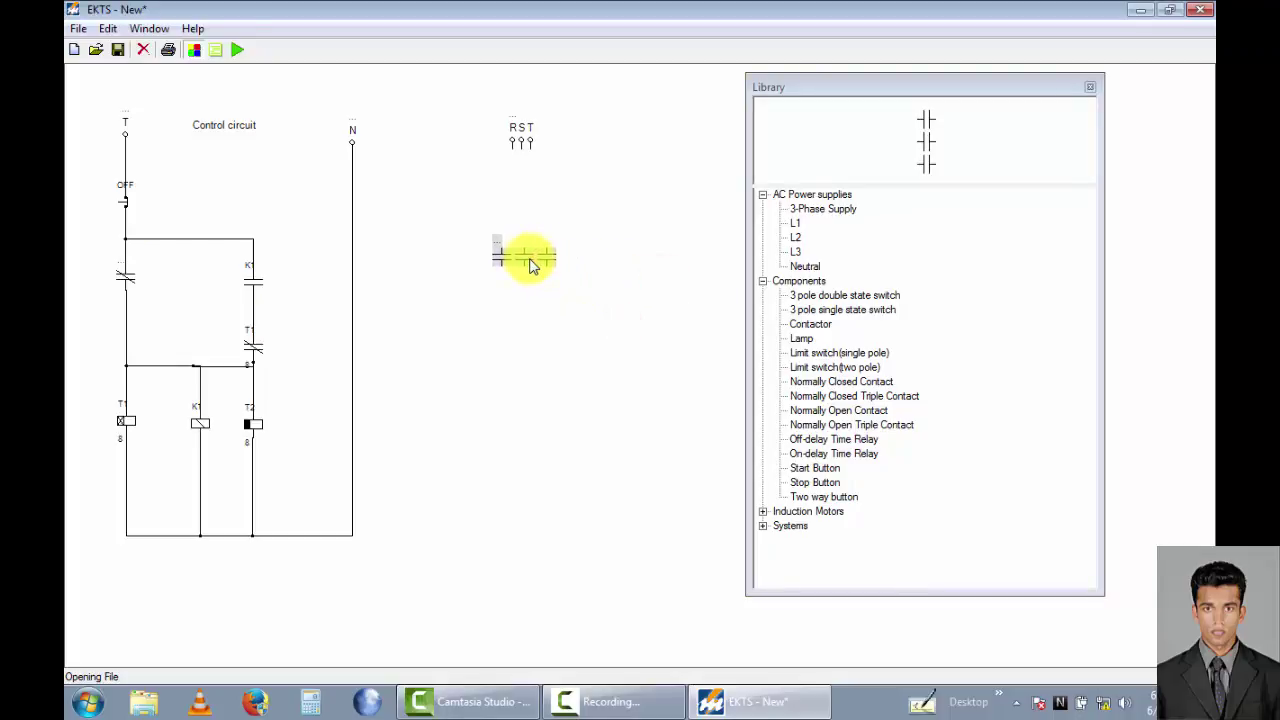
Wire the triple contact's three terminals up to S, T and R
{"action": "left_click_drag", "start_coordinate": [524, 249], "coordinate": [524, 155]}
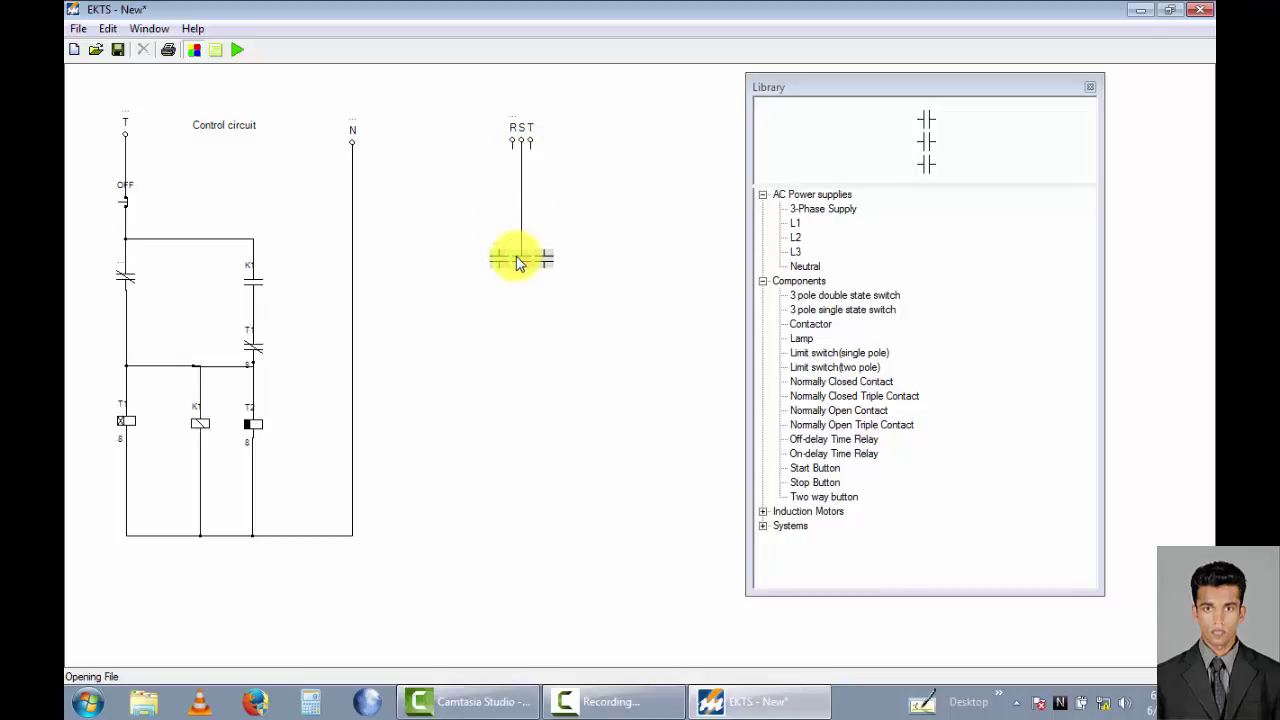
{"action": "left_click", "coordinate": [617, 229]}
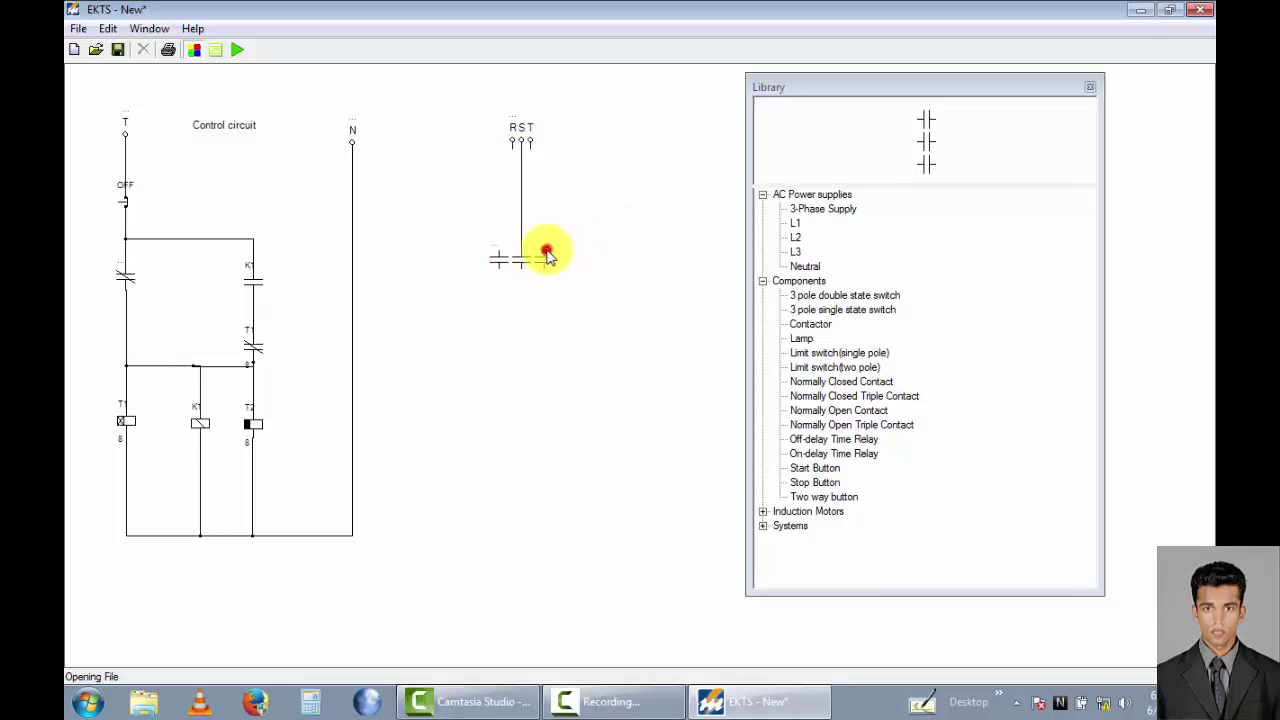
{"action": "left_click_drag", "start_coordinate": [547, 256], "coordinate": [530, 143]}
{"action": "left_click", "coordinate": [498, 255]}
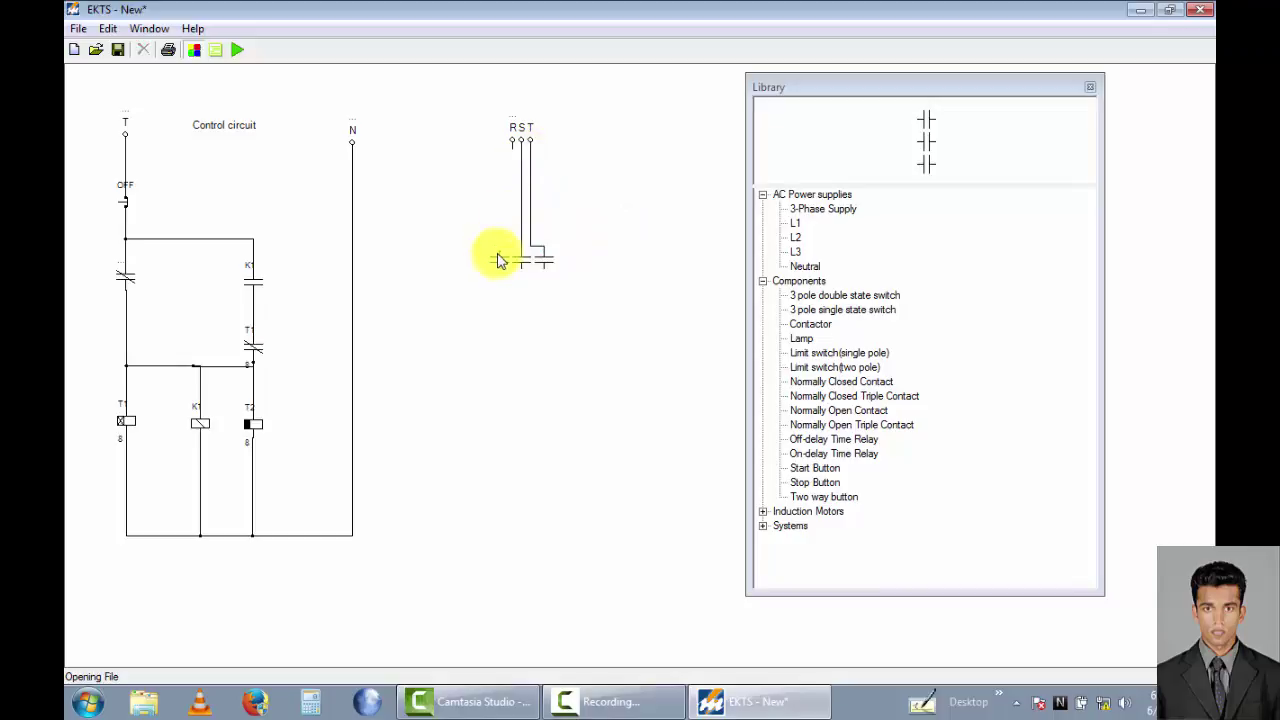
{"action": "left_click_drag", "start_coordinate": [500, 258], "coordinate": [517, 152]}
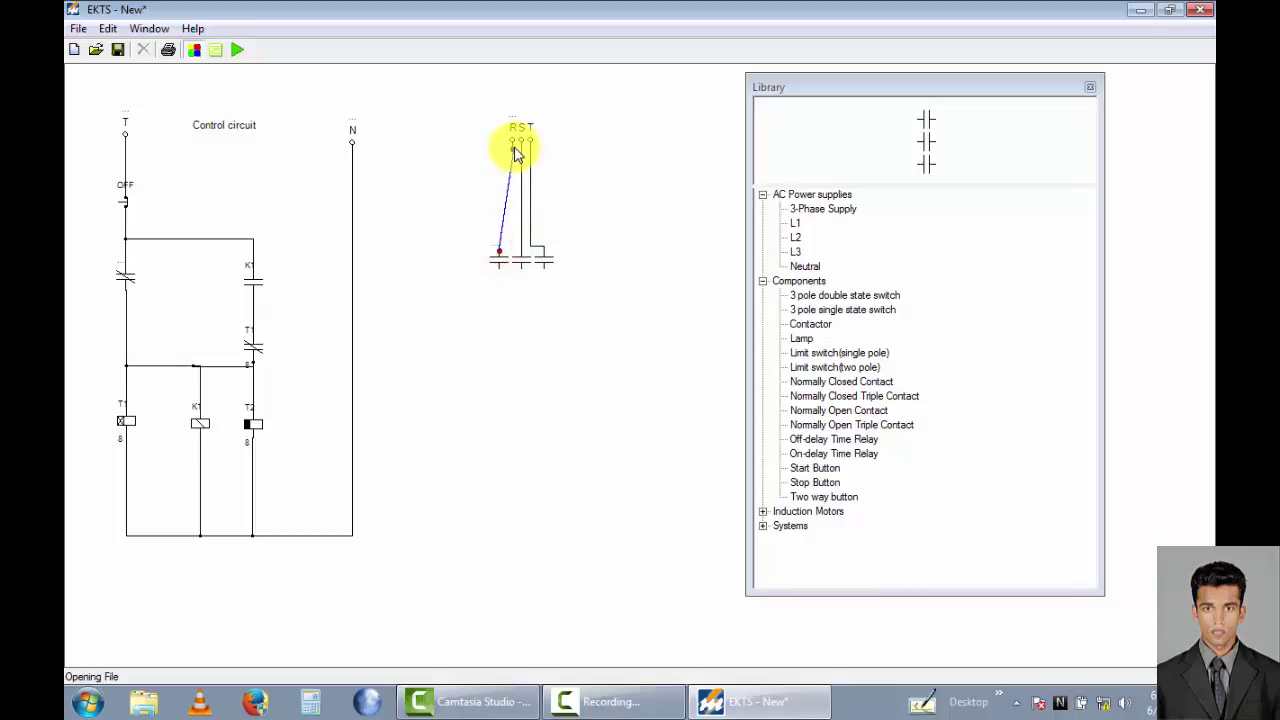
Add a Three Phase Induction Motor below the triple contact
{"action": "left_click", "coordinate": [763, 512]}
{"action": "left_click", "coordinate": [815, 568]}
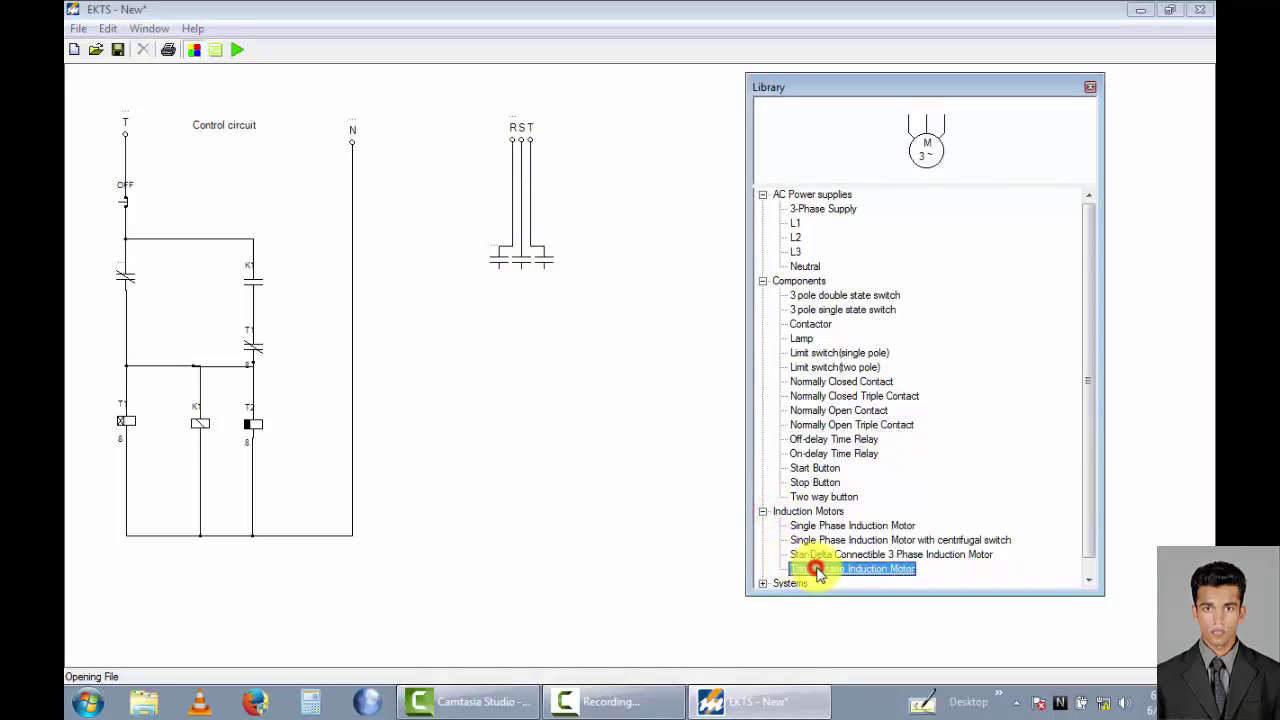
{"action": "double_click", "coordinate": [830, 570]}
{"action": "left_click_drag", "start_coordinate": [91, 118], "coordinate": [534, 512]}
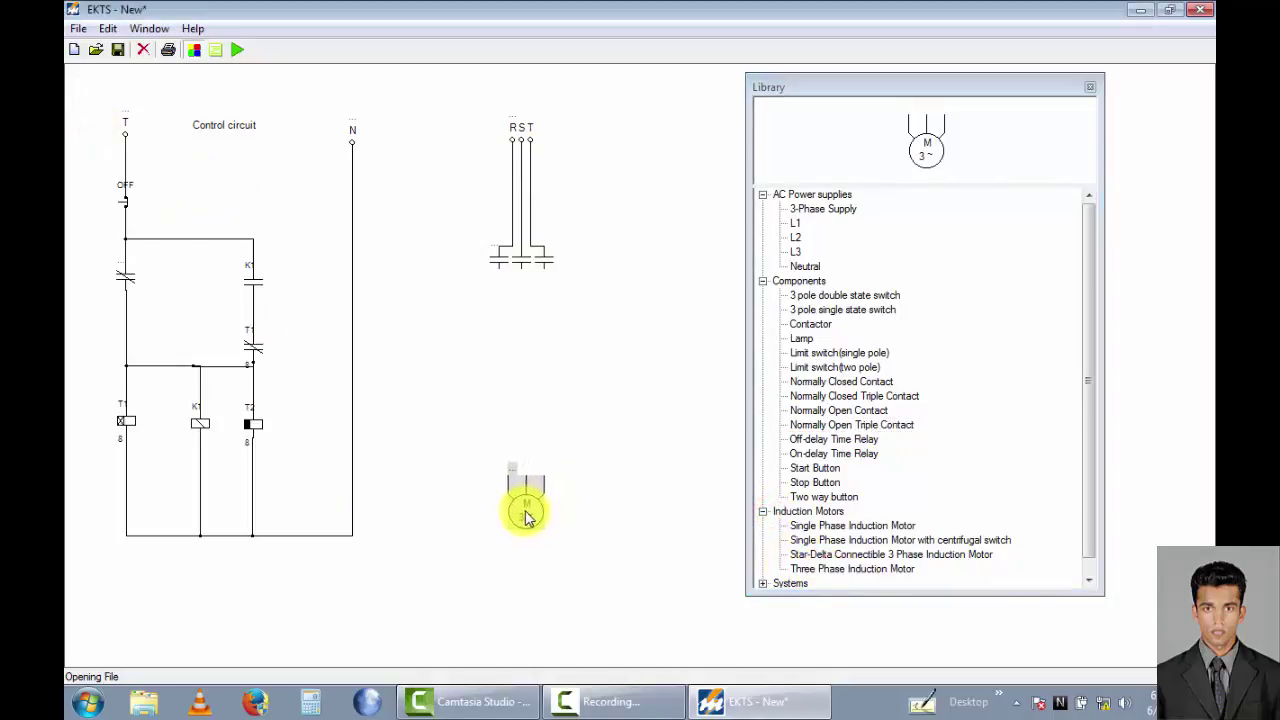
{"action": "left_click_drag", "start_coordinate": [526, 516], "coordinate": [524, 518]}
{"action": "left_click", "coordinate": [522, 518]}
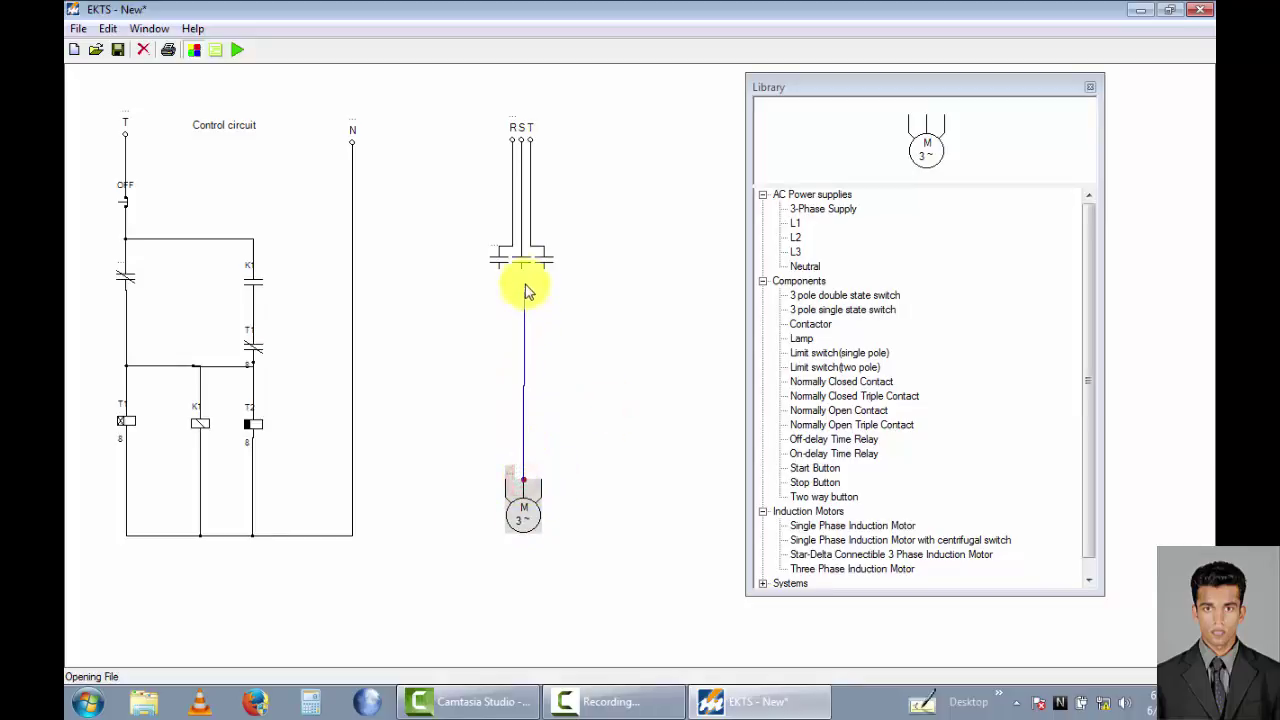
Wire the motor's middle, right and left terminals to the triple contact
{"action": "left_click_drag", "start_coordinate": [522, 487], "coordinate": [521, 262]}
{"action": "left_click", "coordinate": [537, 485]}
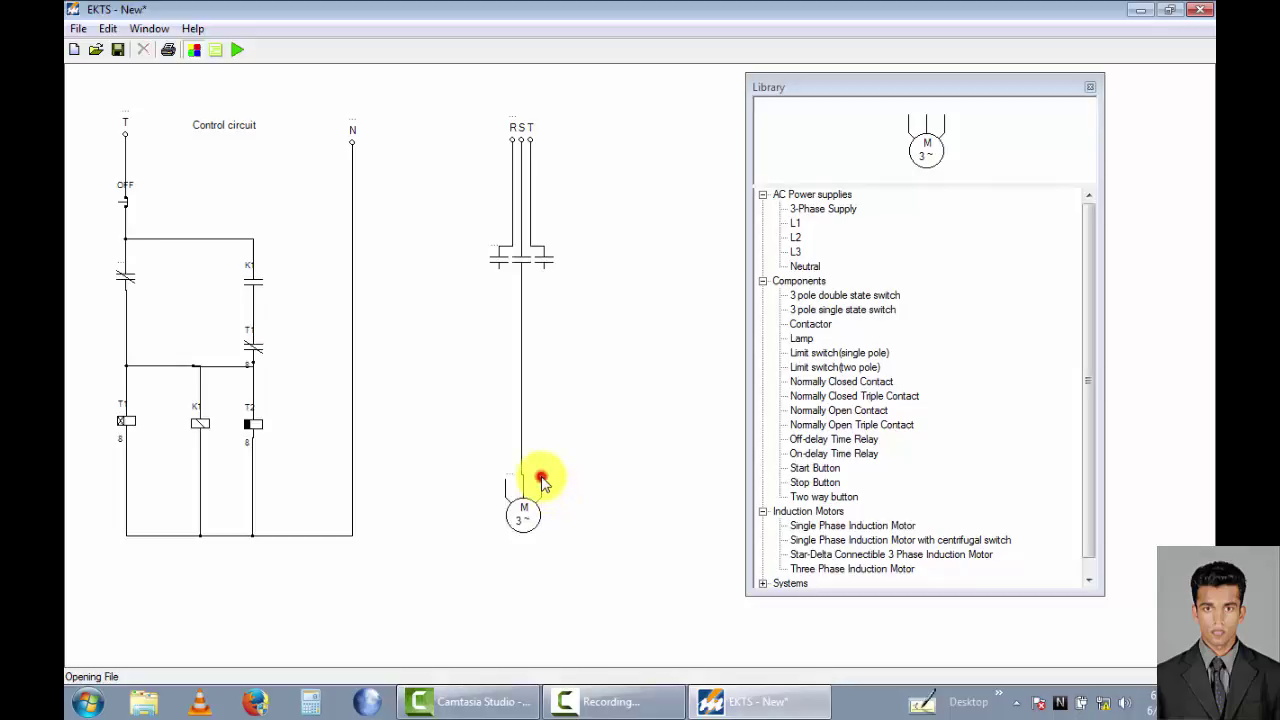
{"action": "left_click_drag", "start_coordinate": [541, 481], "coordinate": [544, 268]}
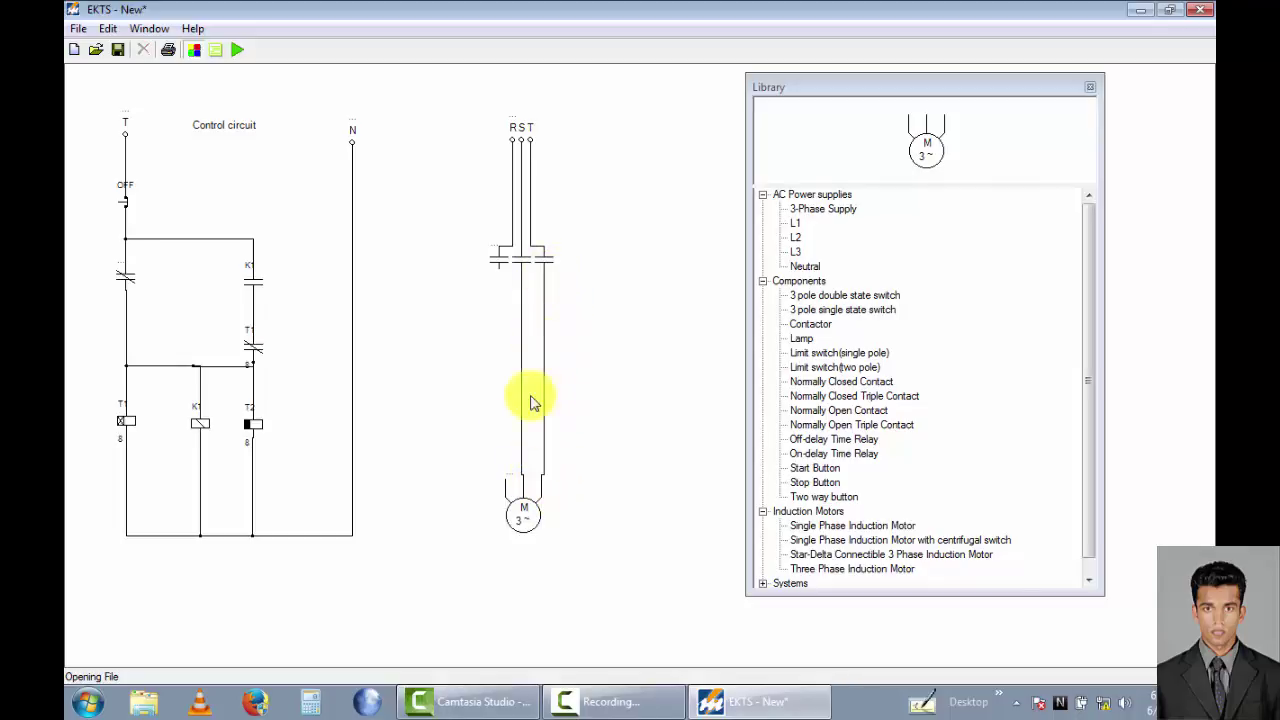
{"action": "left_click_drag", "start_coordinate": [505, 481], "coordinate": [499, 262]}
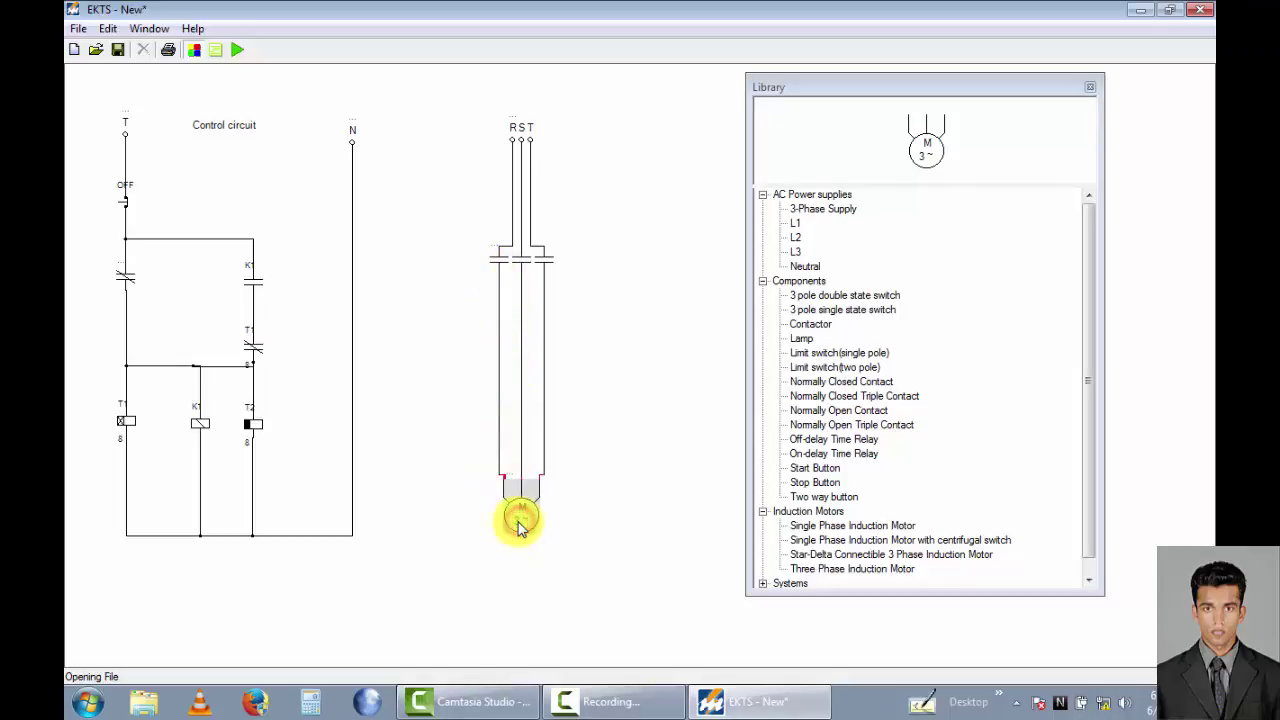
Label the motor M
{"action": "left_click", "coordinate": [482, 514]}
{"action": "left_click", "coordinate": [507, 477]}
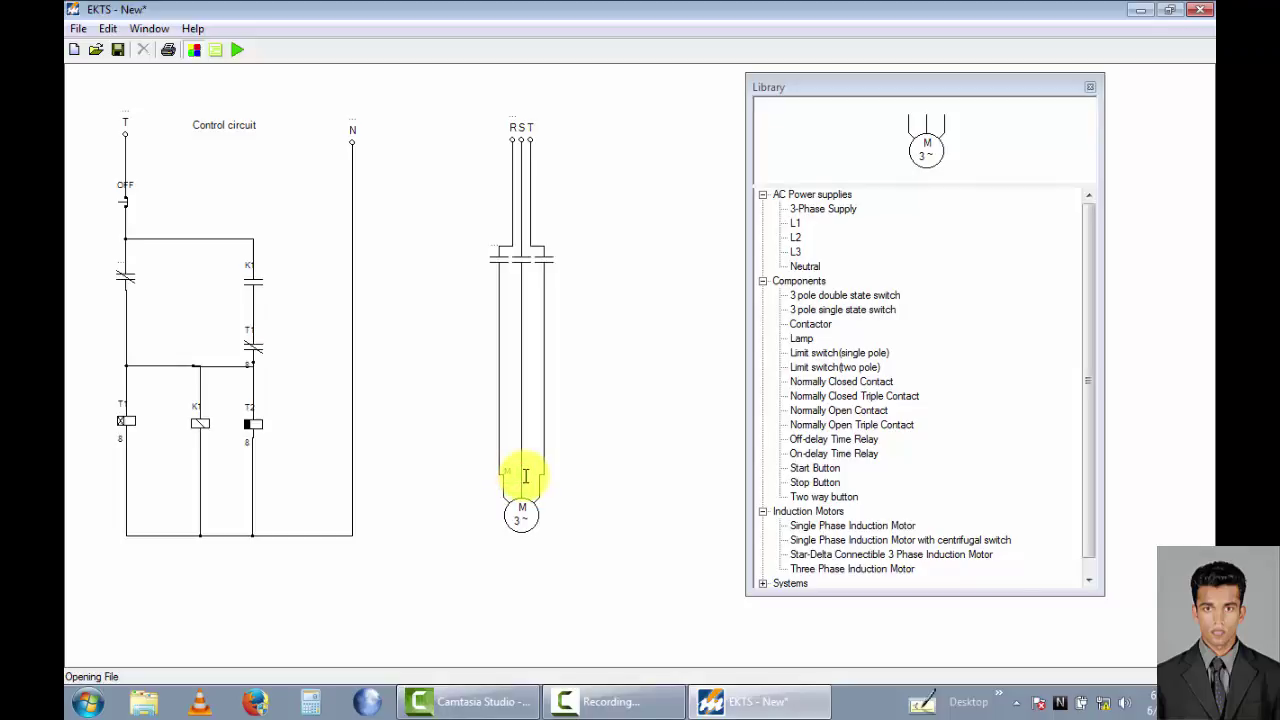
{"action": "key", "text": "Return"}
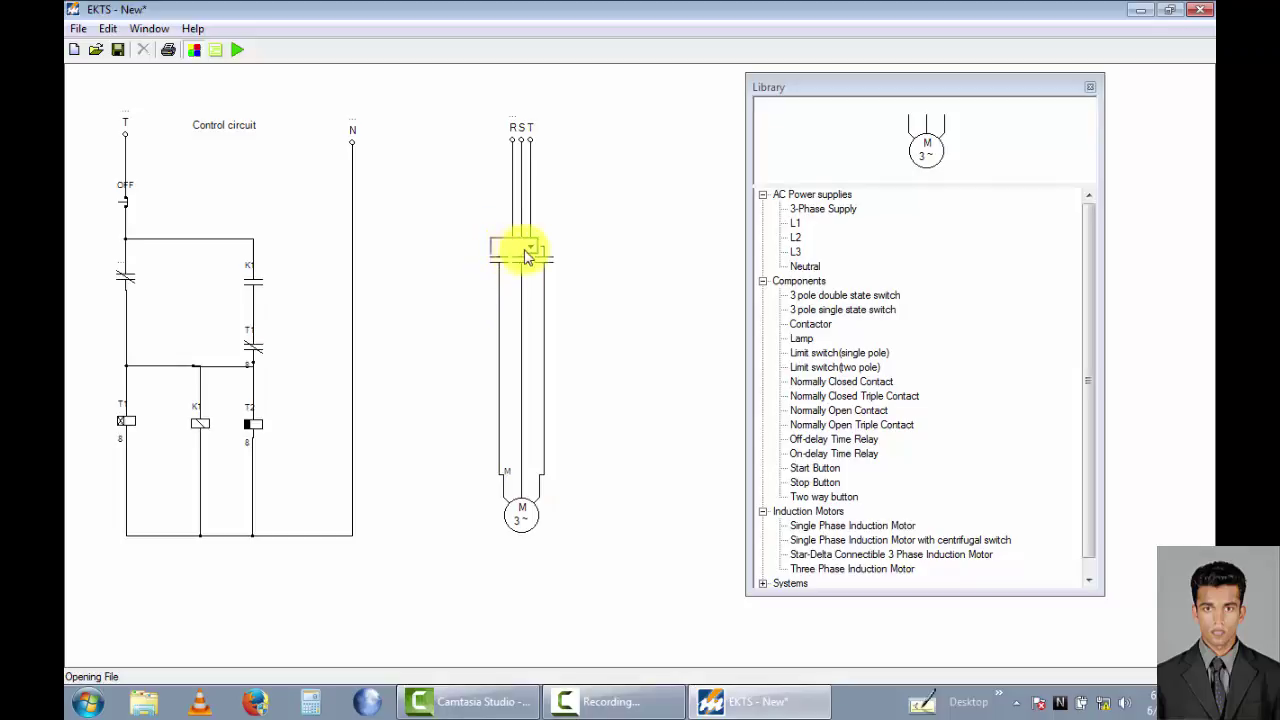
Assign relay K1 to the power-side triple contact
{"action": "left_click", "coordinate": [533, 249]}
{"action": "left_click", "coordinate": [520, 261]}
{"action": "left_click", "coordinate": [452, 291]}
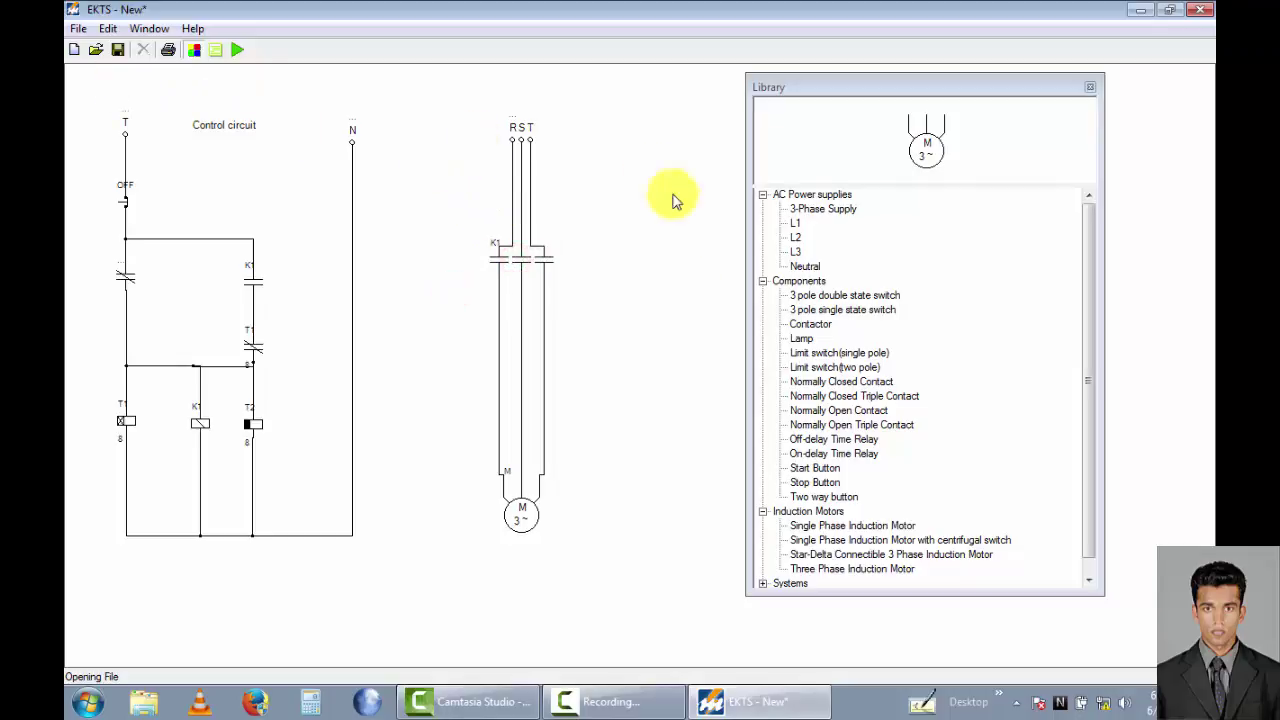
Add a 'Power circuit' description text beside the RST supply
{"action": "left_click", "coordinate": [118, 32]}
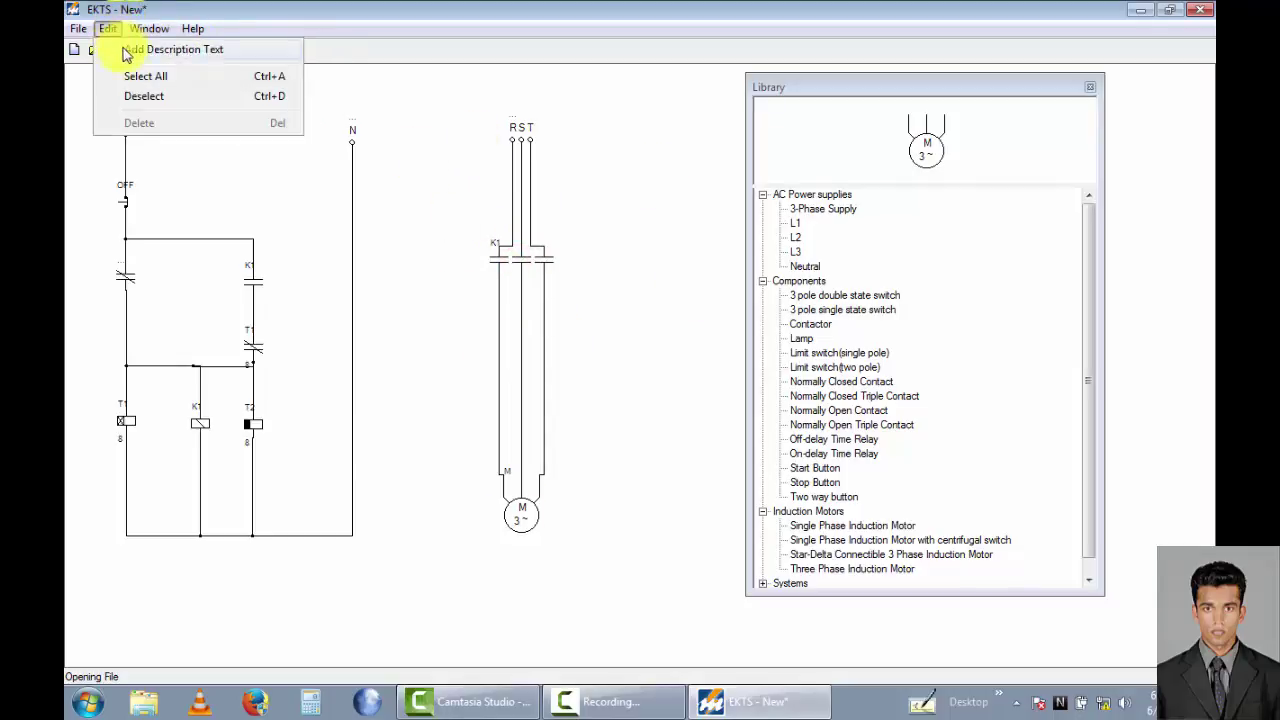
{"action": "left_click", "coordinate": [128, 49]}
{"action": "left_click_drag", "start_coordinate": [118, 74], "coordinate": [605, 131]}
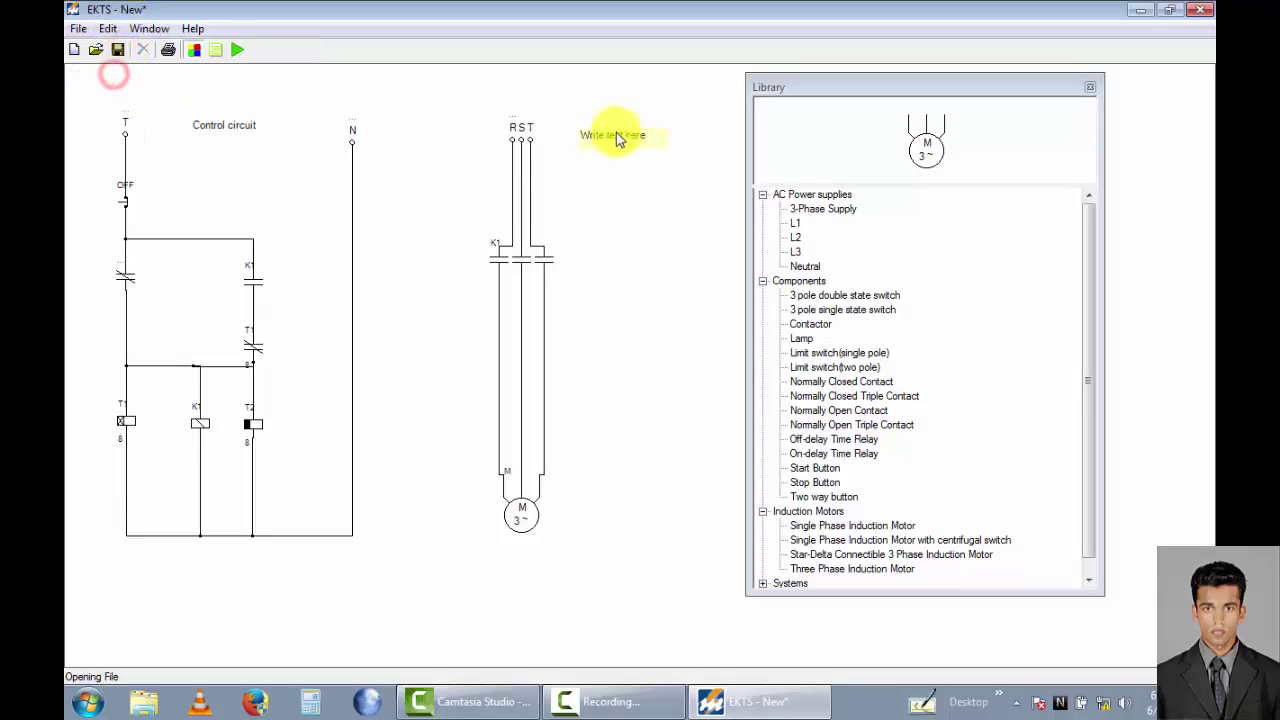
{"action": "double_click", "coordinate": [607, 131]}
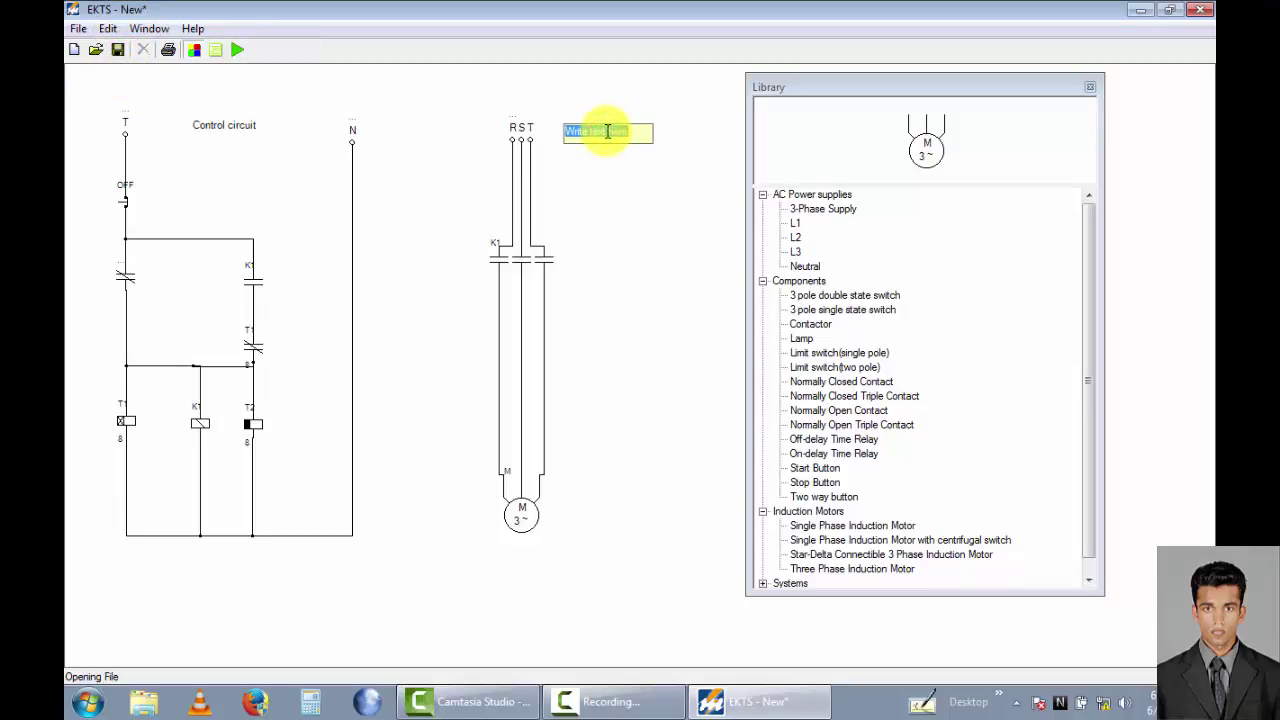
{"action": "type", "text": "Po"}
{"action": "key", "text": "BackSpace"}
{"action": "left_click", "coordinate": [590, 430]}
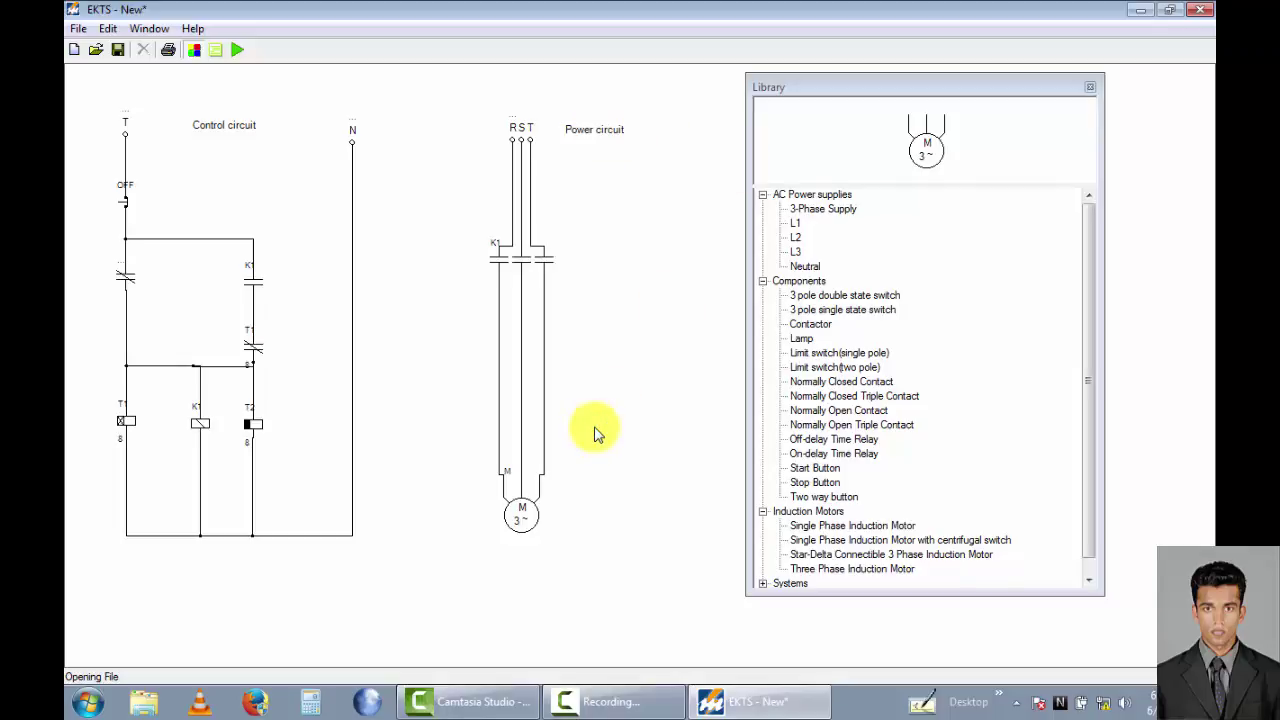
After a no-relays warning on Run, link the contact below OFF to timer T2
{"action": "left_click", "coordinate": [240, 50]}
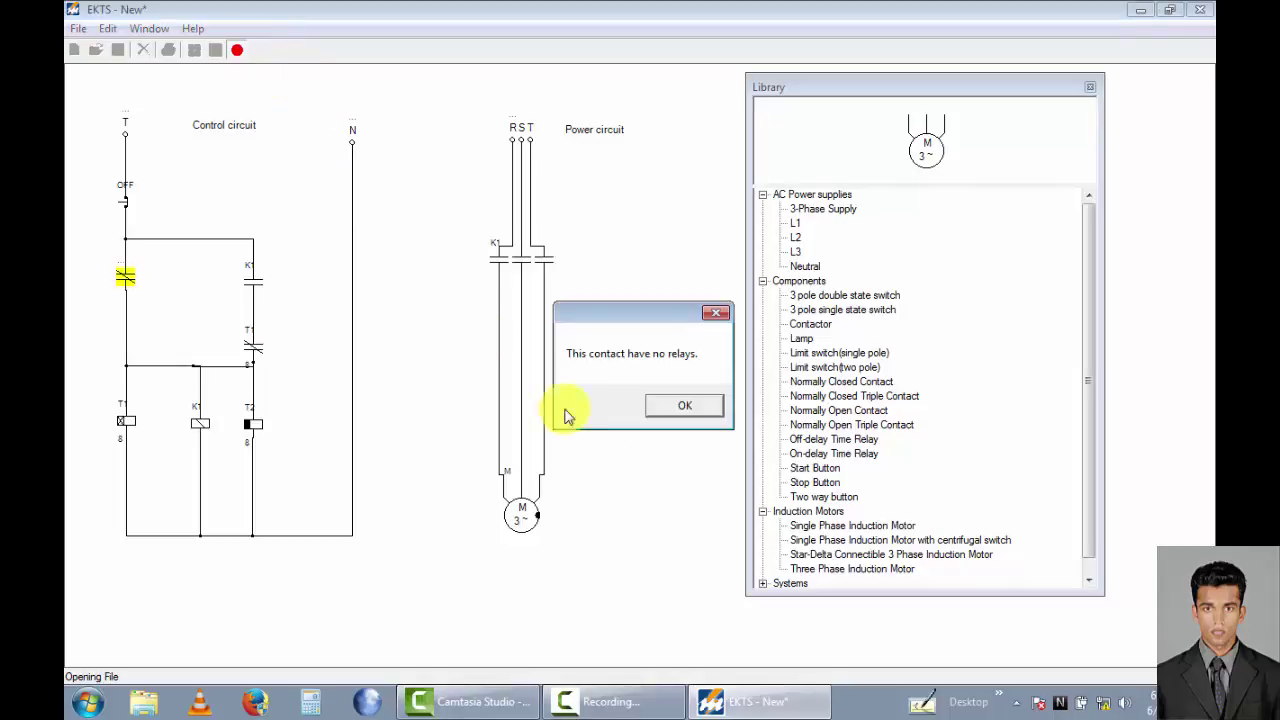
{"action": "left_click", "coordinate": [681, 410]}
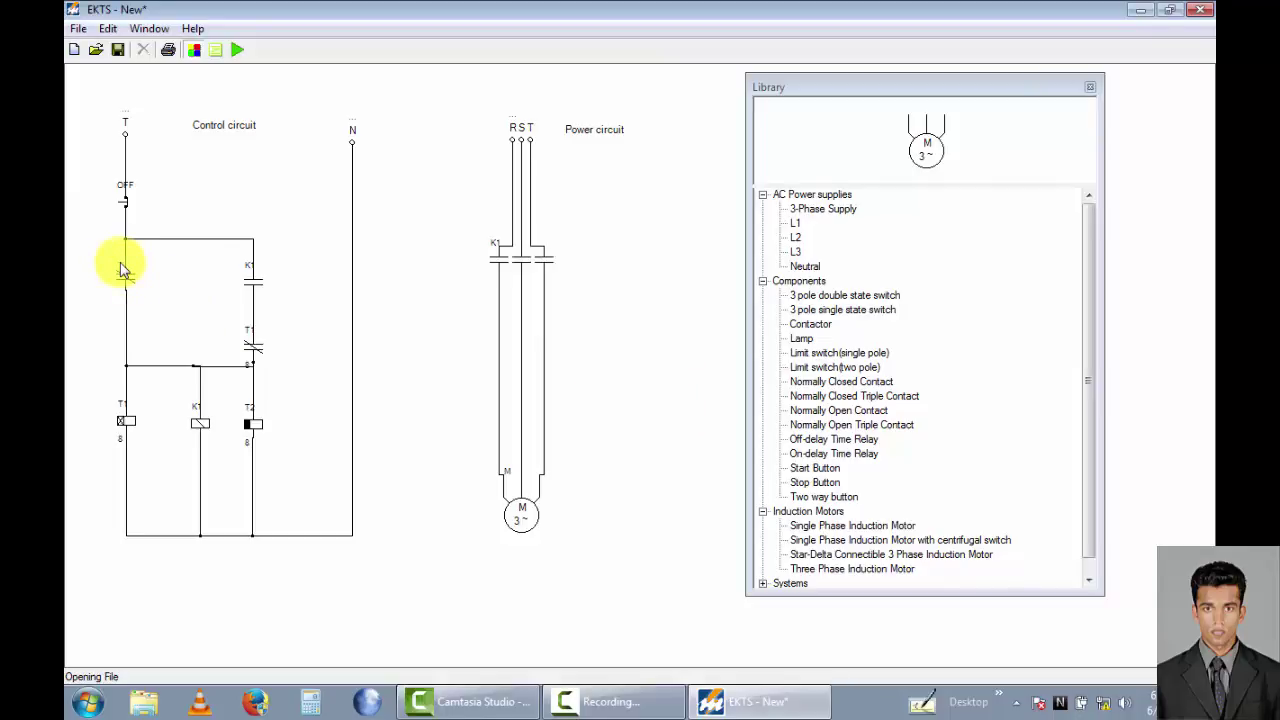
{"action": "double_click", "coordinate": [120, 266]}
{"action": "left_click", "coordinate": [156, 263]}
{"action": "left_click", "coordinate": [143, 306]}
{"action": "left_click", "coordinate": [406, 301]}
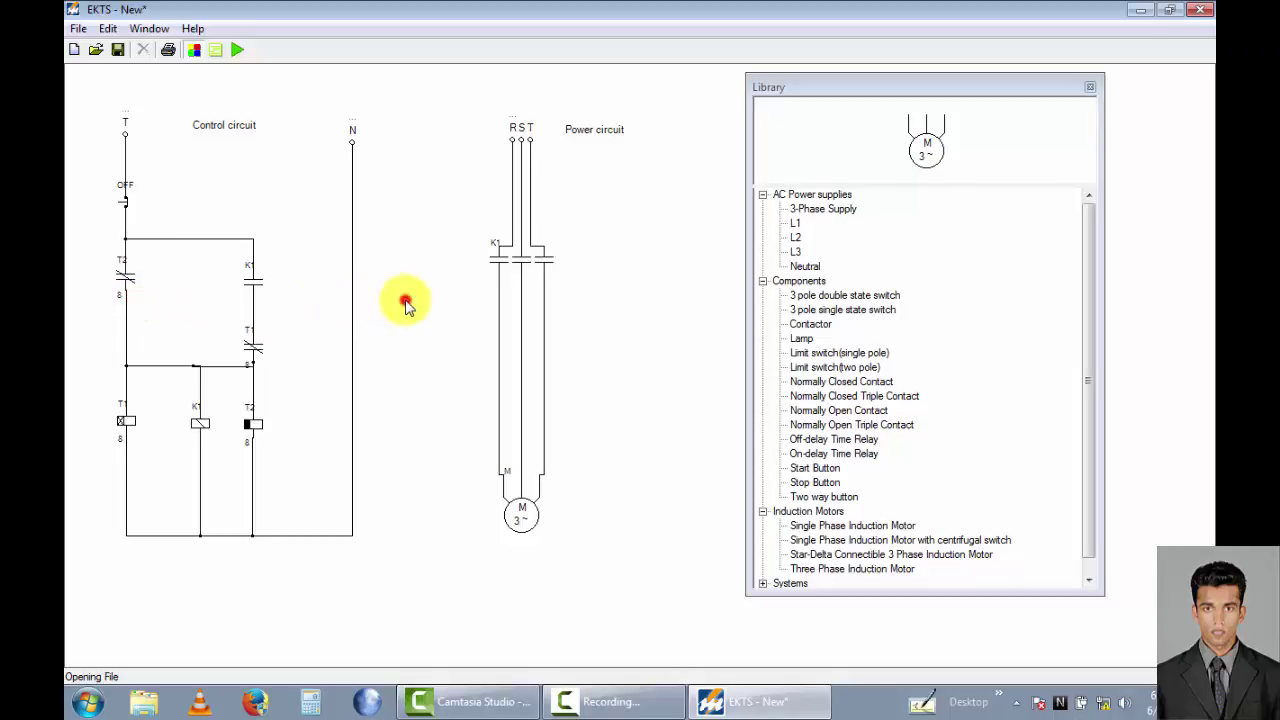
Run the simulation so the motor cycles on and off via timers T1 and T2
{"action": "left_click", "coordinate": [237, 55]}
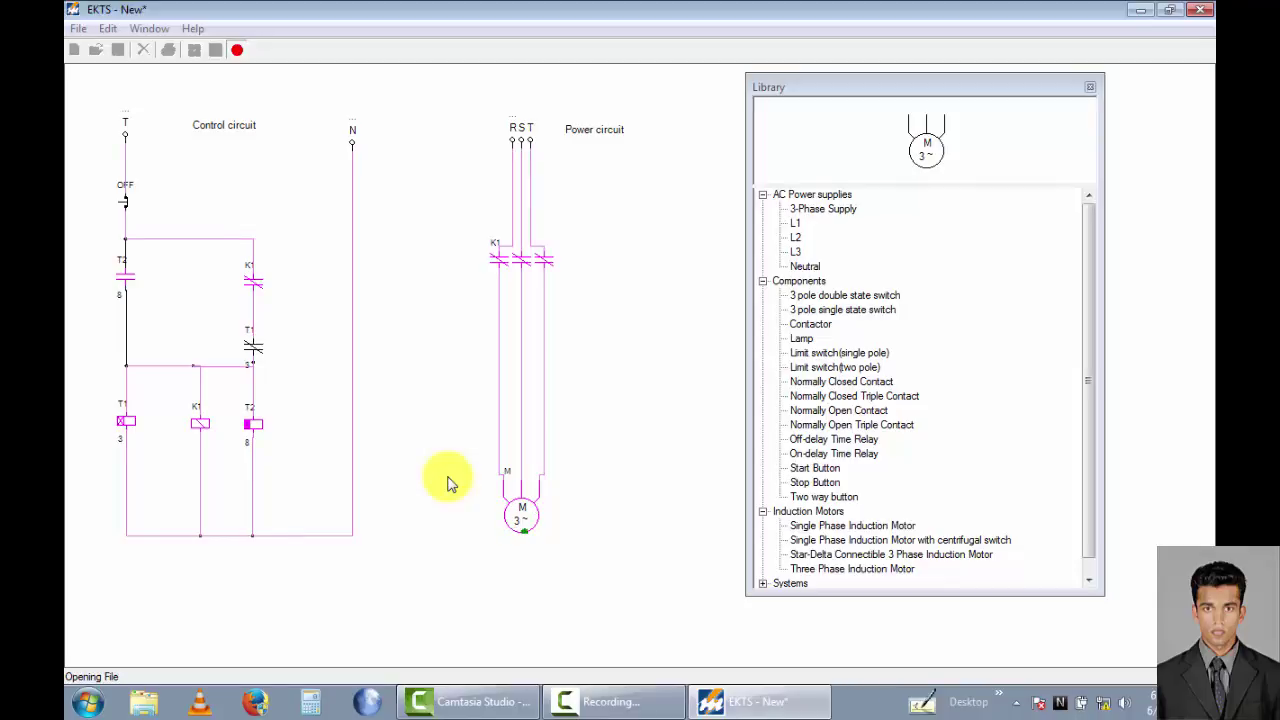
{"action": "left_click", "coordinate": [128, 204]}
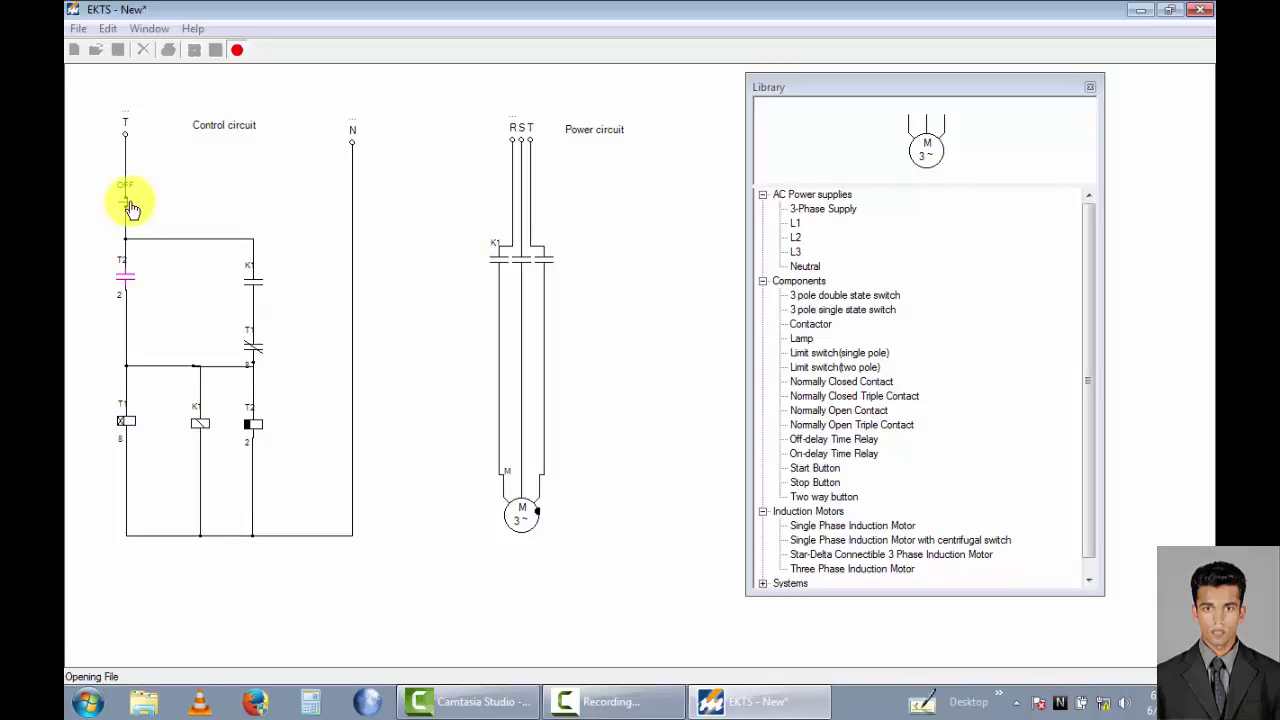
{"action": "left_click", "coordinate": [130, 206]}
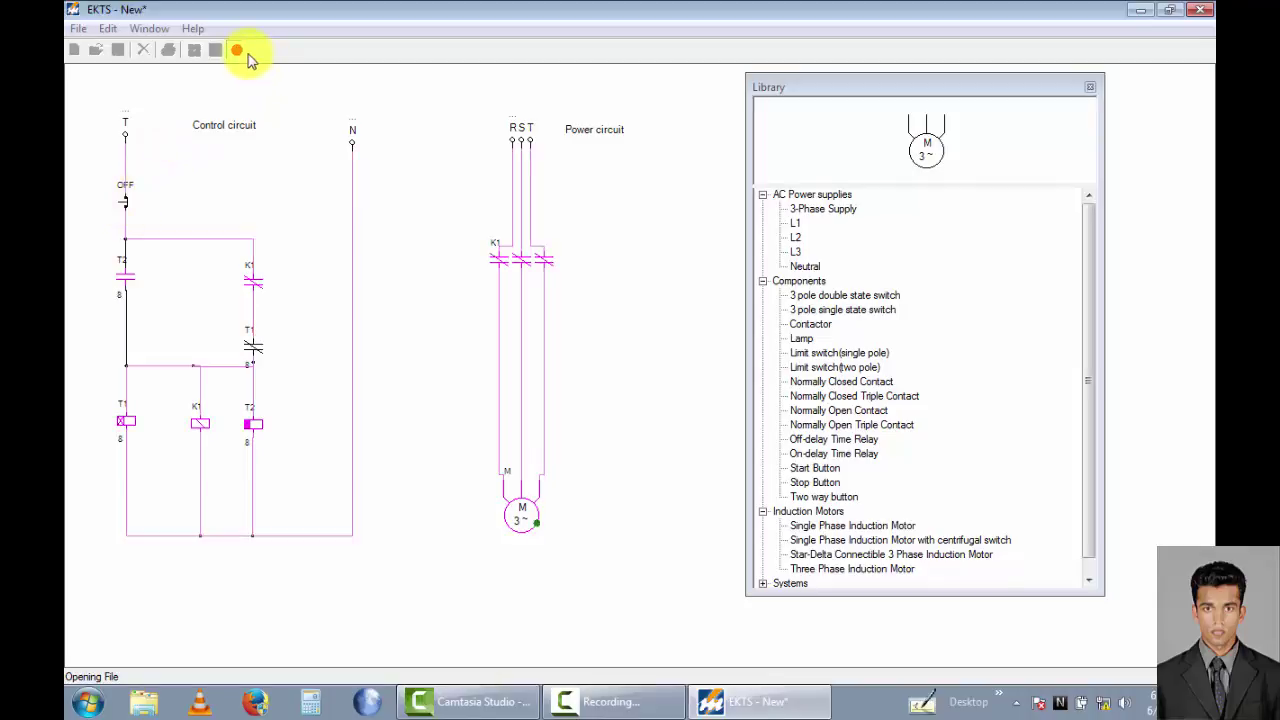